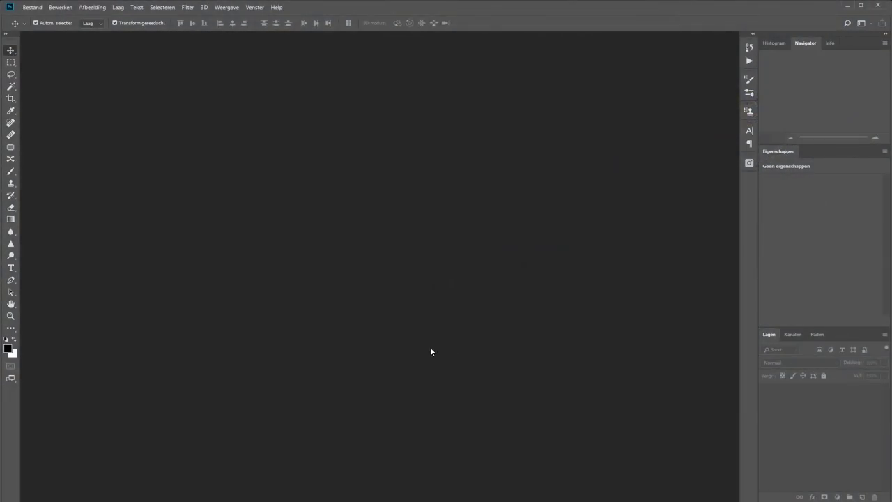
Create a new 800 × 533 px, 300 ppi document with Achtergrondinhoud set to Zwart
click(31, 8)
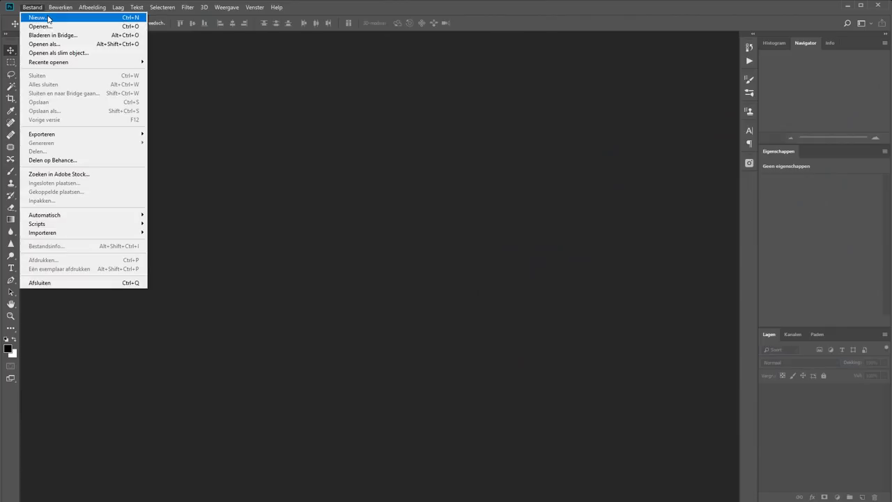
click(47, 19)
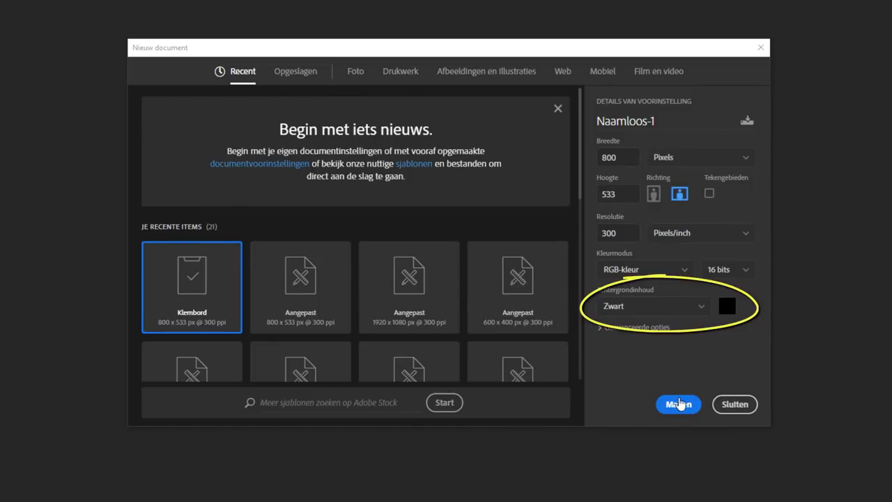
click(678, 405)
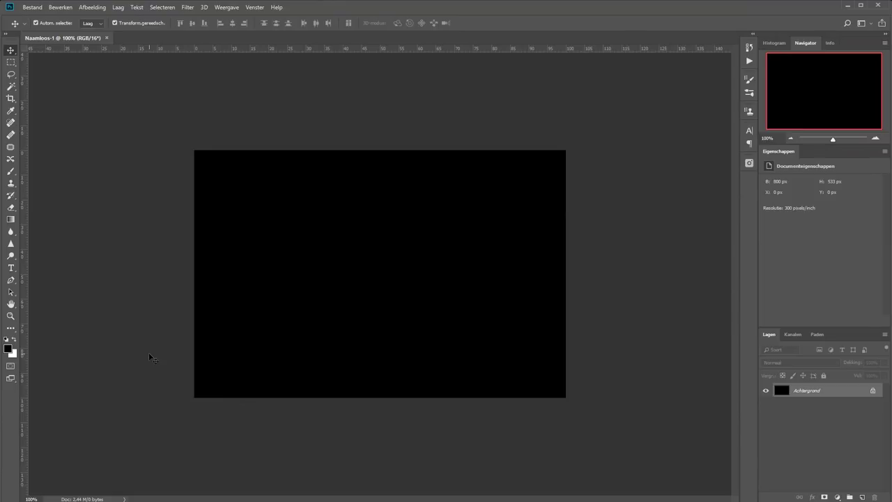
Add a new empty layer named 'Vlak' above the black background
click(119, 8)
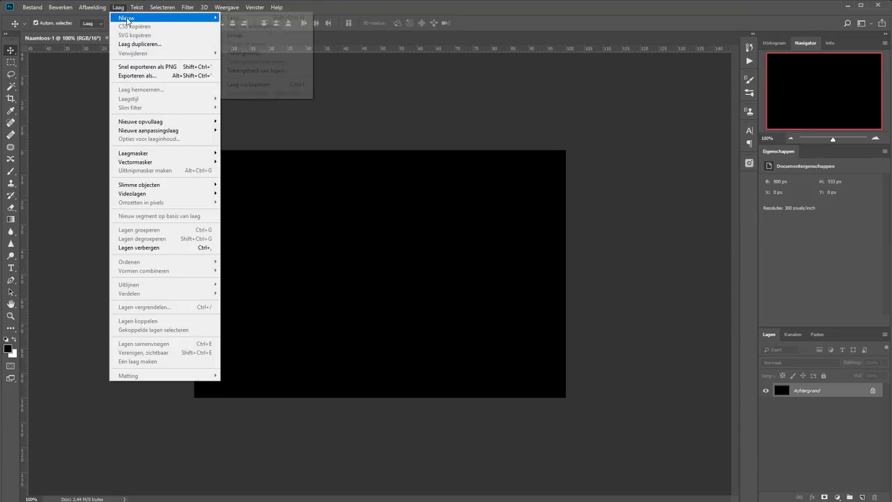
mouse_move(165, 17)
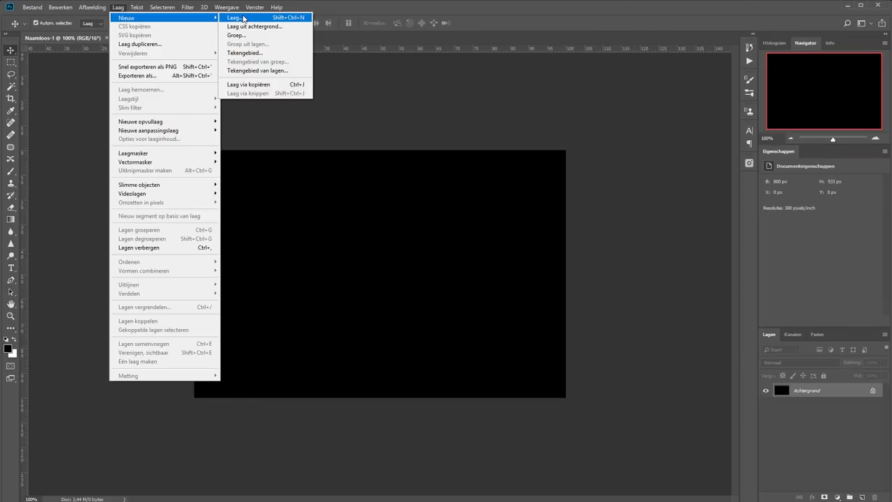
click(244, 18)
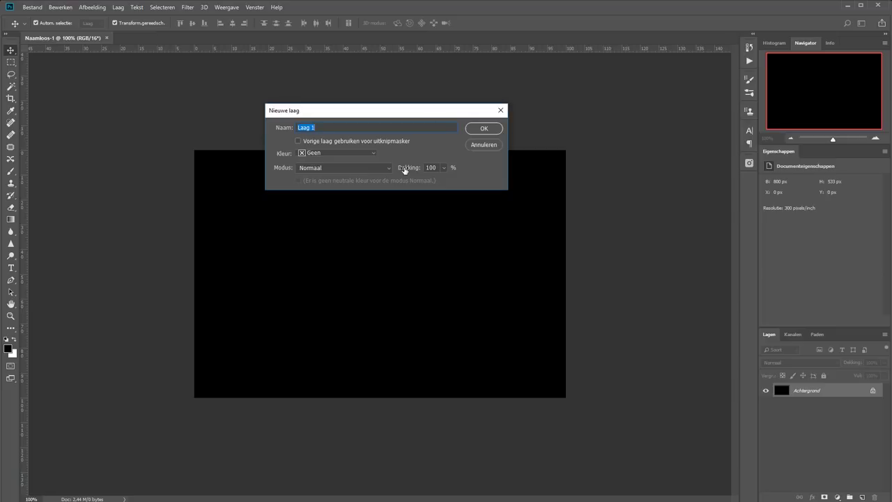
text(Vlak)
click(485, 129)
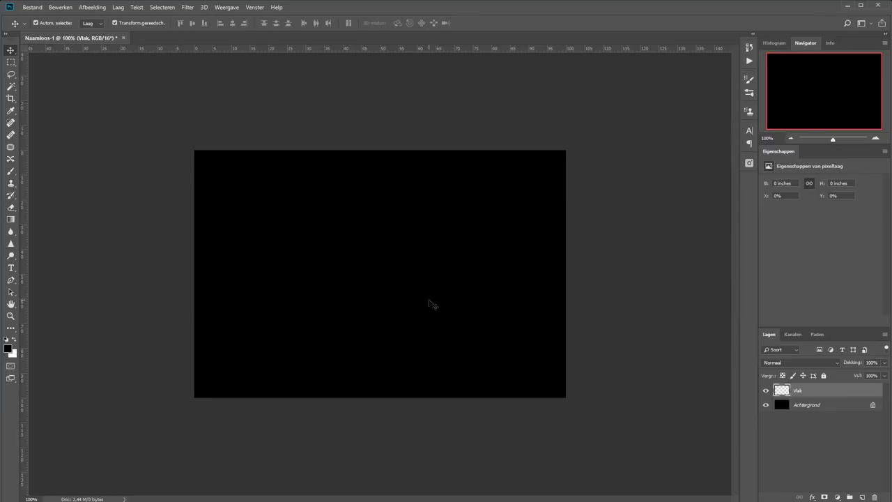
Fill the Vlak layer with Wit content so it covers the canvas
click(61, 8)
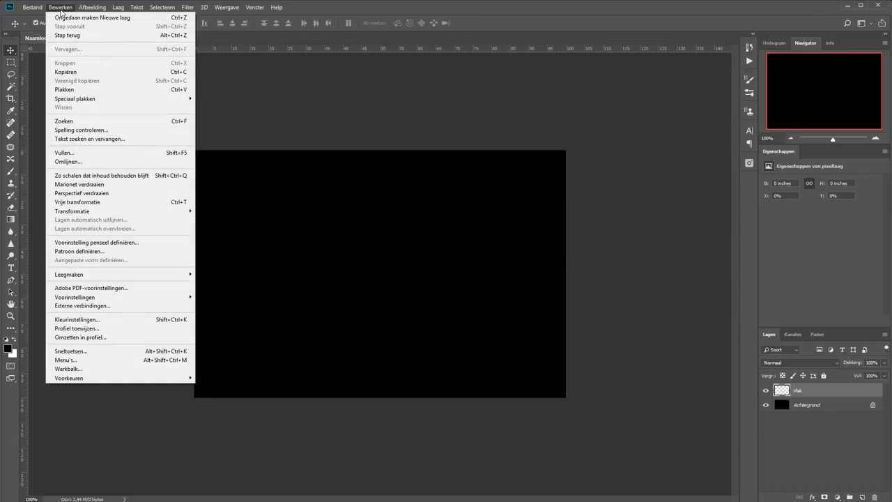
click(89, 154)
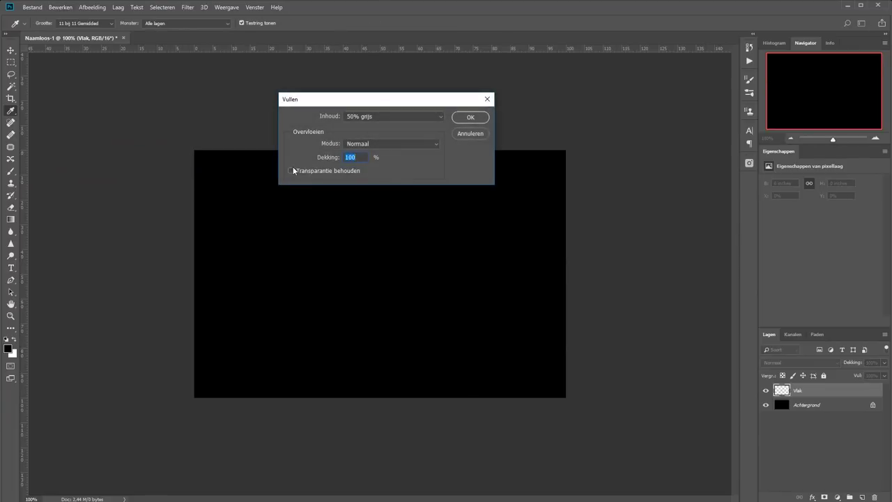
click(395, 119)
click(368, 208)
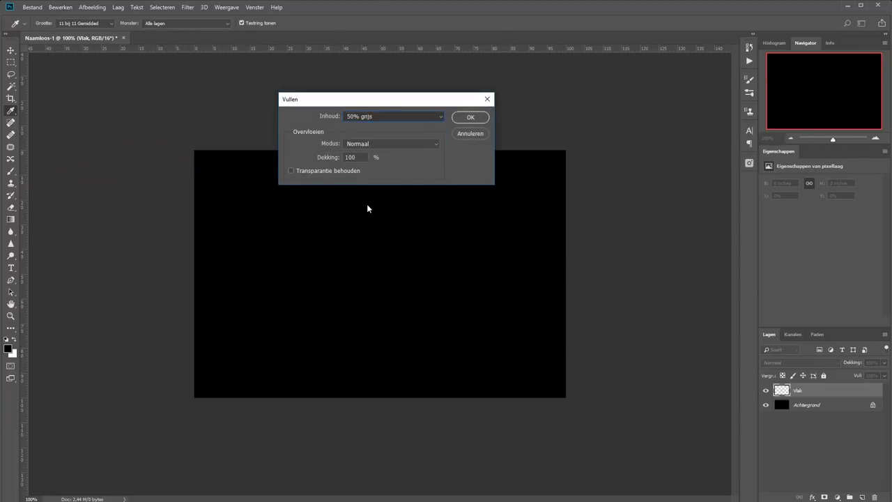
key(Down)
click(471, 119)
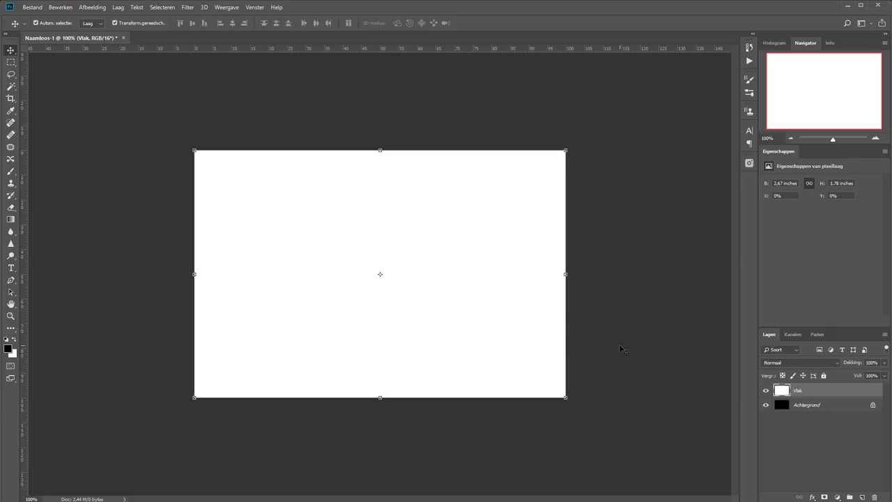
Free-transform the Vlak layer to 93% width and 85% height and commit
click(66, 8)
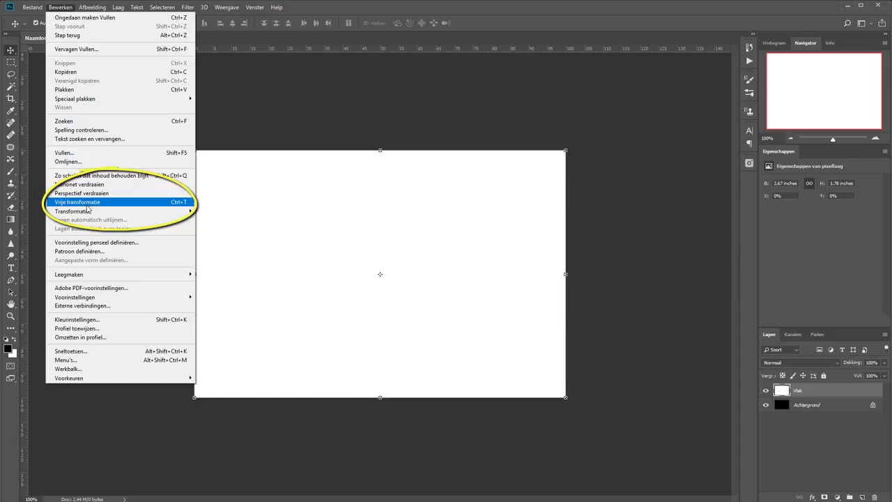
click(89, 202)
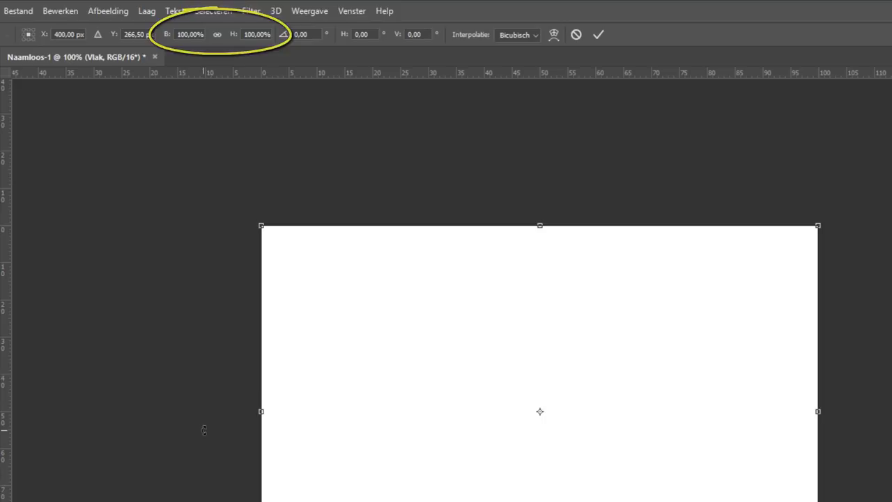
right_click(195, 38)
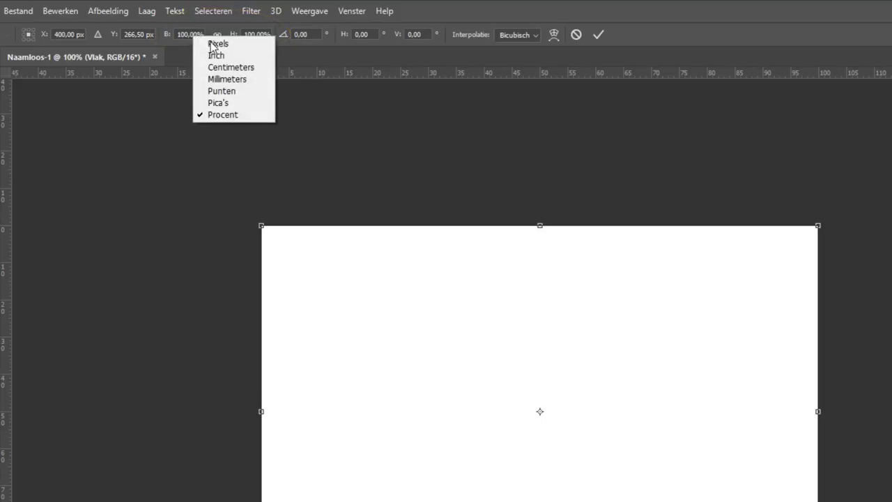
click(238, 114)
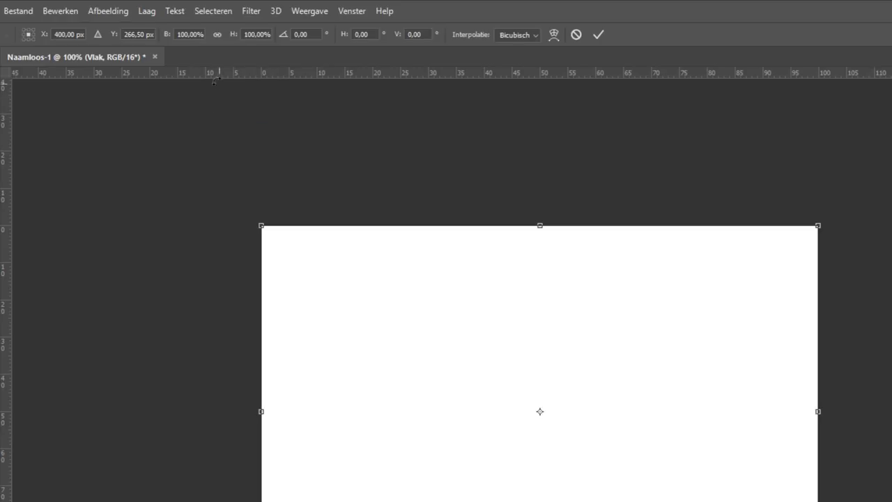
click(188, 35)
text(93)
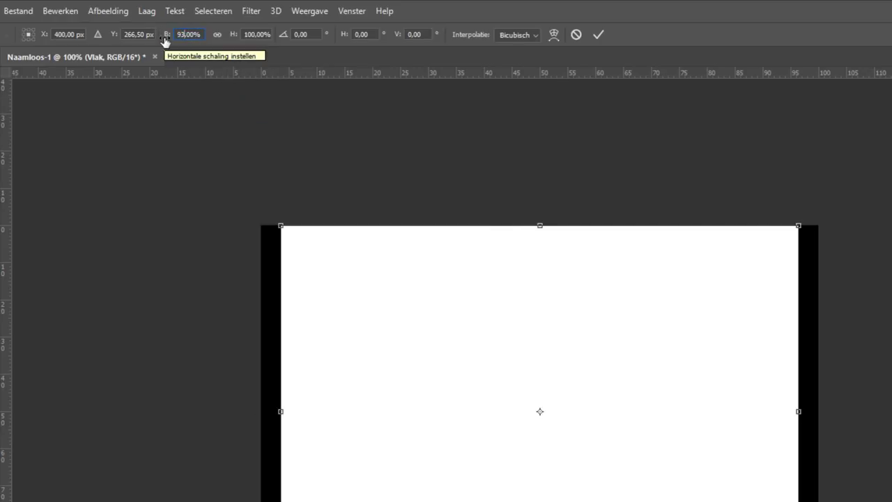
key(Tab)
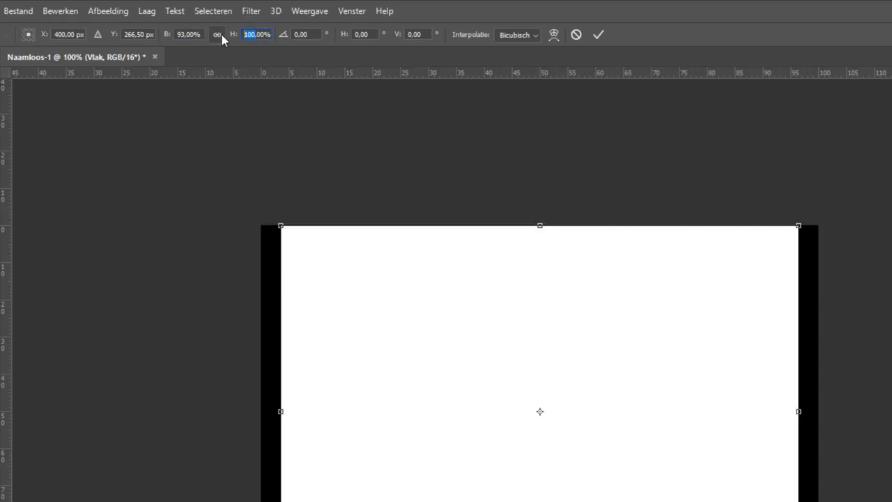
text(85)
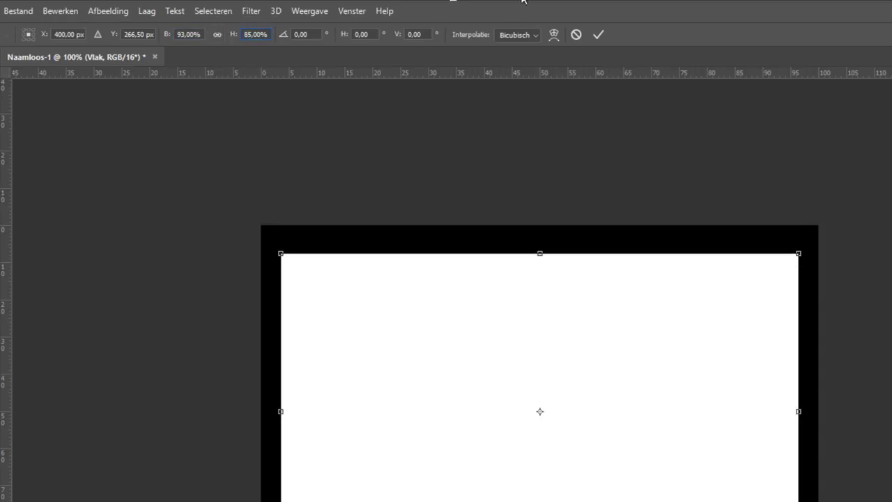
click(597, 36)
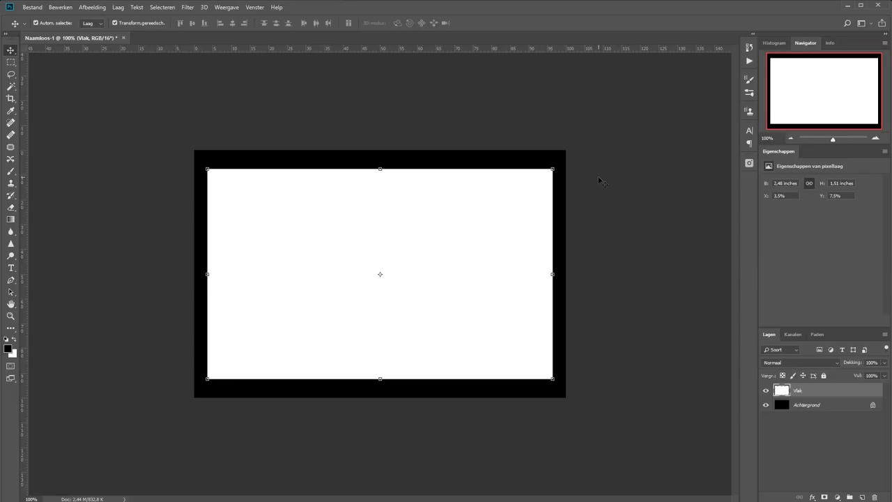
Flatten the image into a single Achtergrond layer with Eén laag maken
click(124, 7)
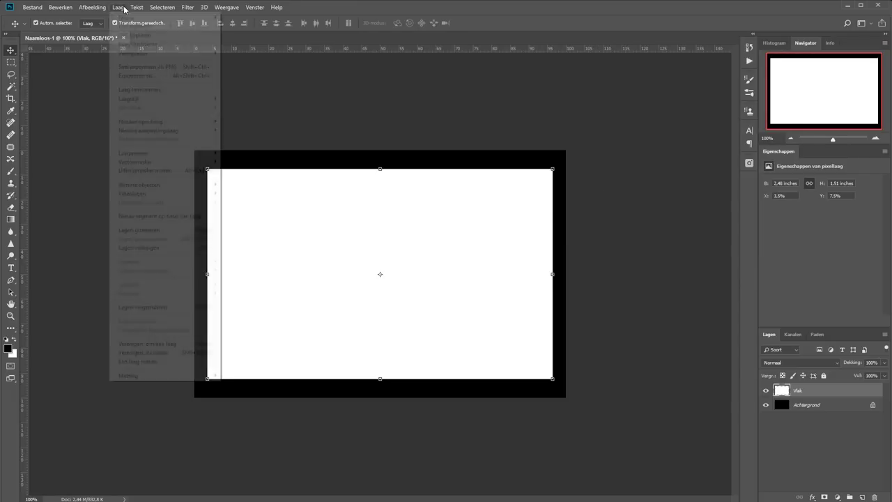
click(153, 362)
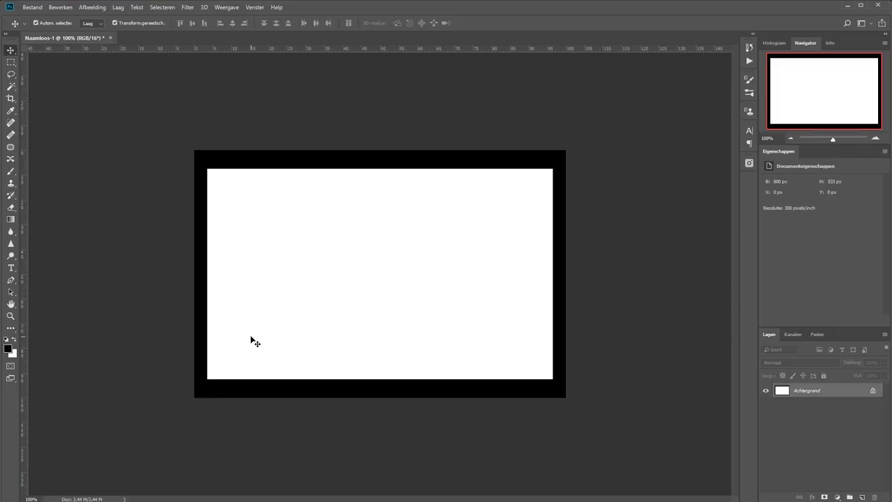
Duplicate the background as a layer named 'Filmstrip' and hide that copy
click(118, 8)
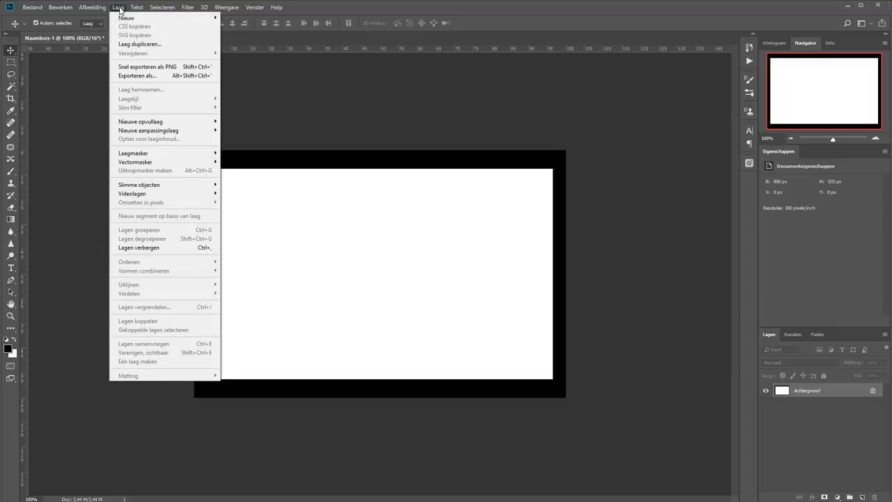
click(140, 45)
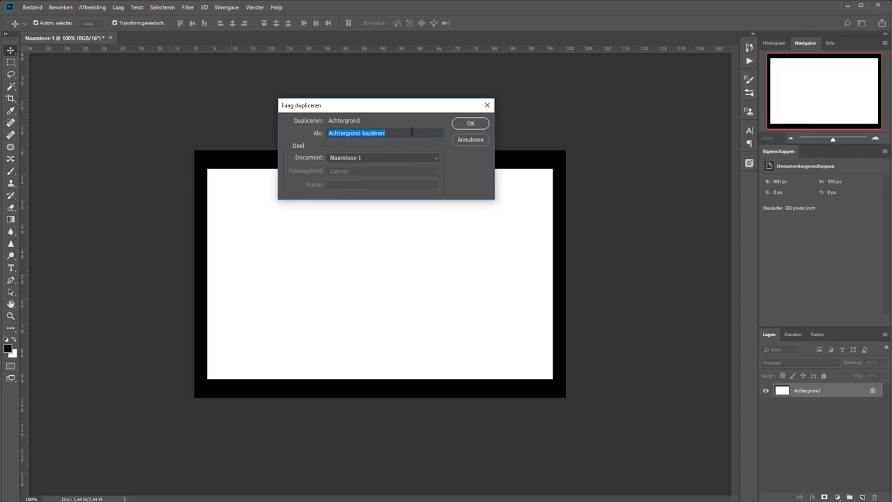
text(Filmstrip)
click(460, 126)
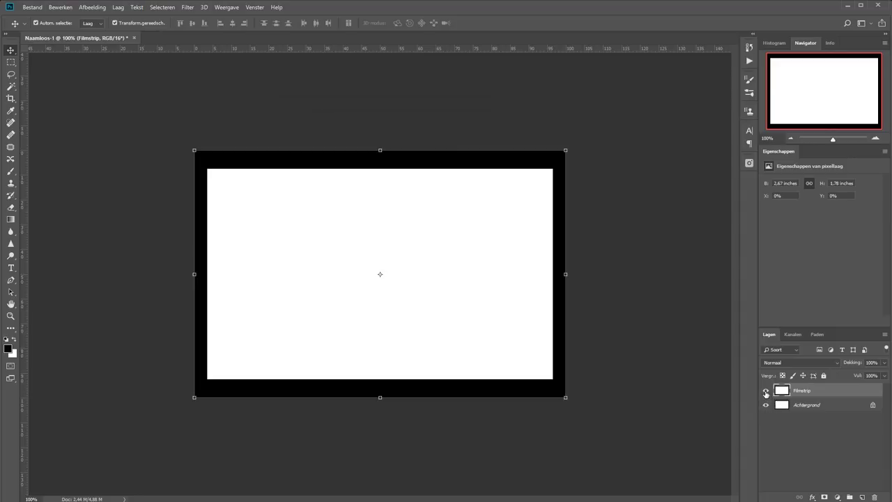
click(767, 393)
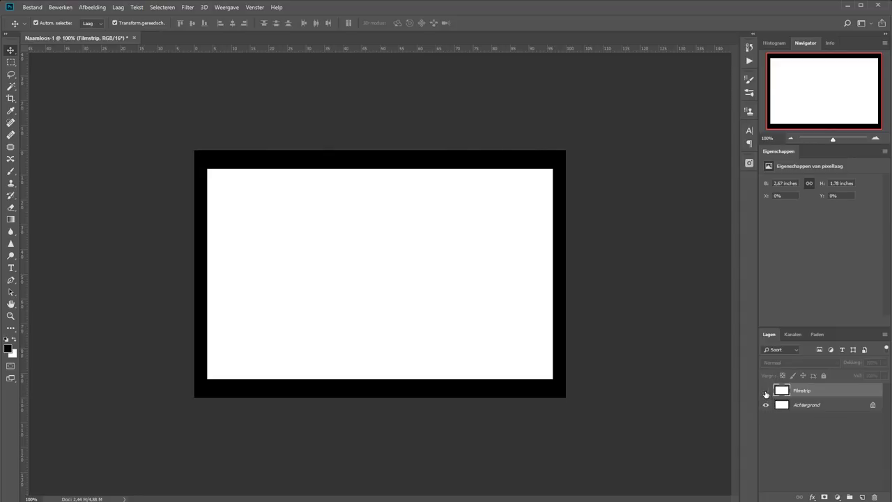
Fill the Achtergrond layer with 50% grijs, then make Filmstrip visible again
click(815, 406)
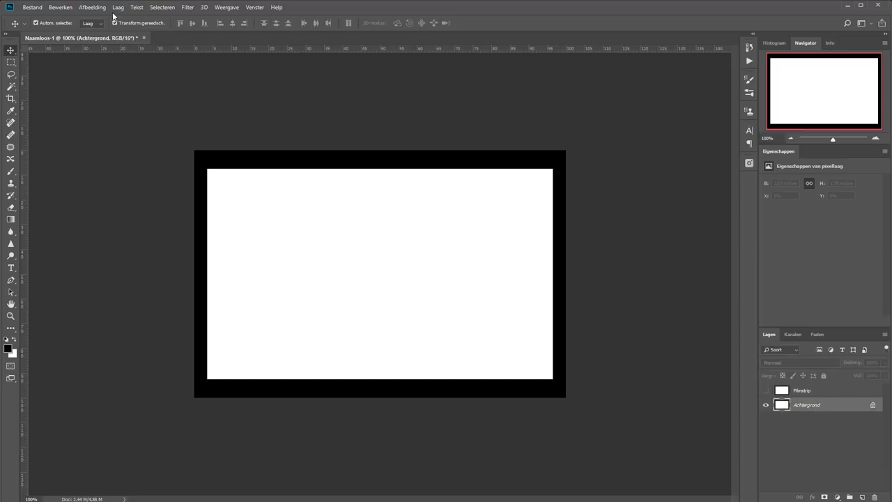
click(61, 9)
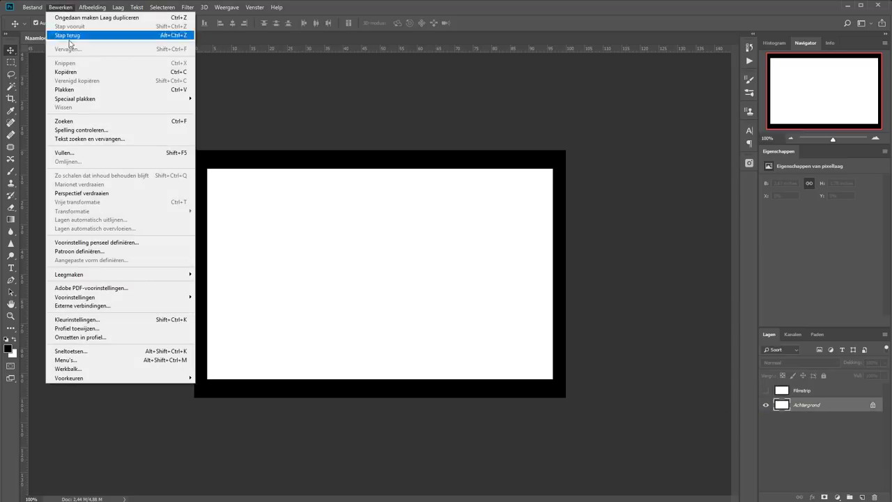
click(86, 155)
click(375, 117)
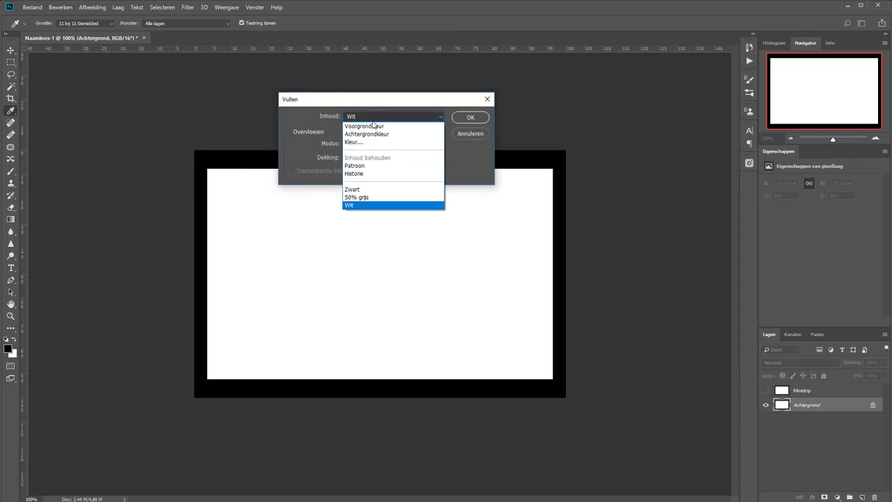
click(373, 195)
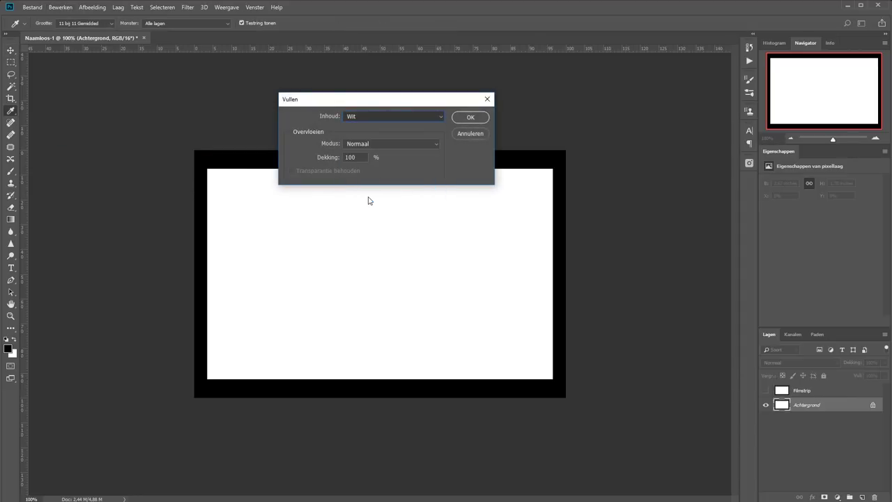
click(470, 118)
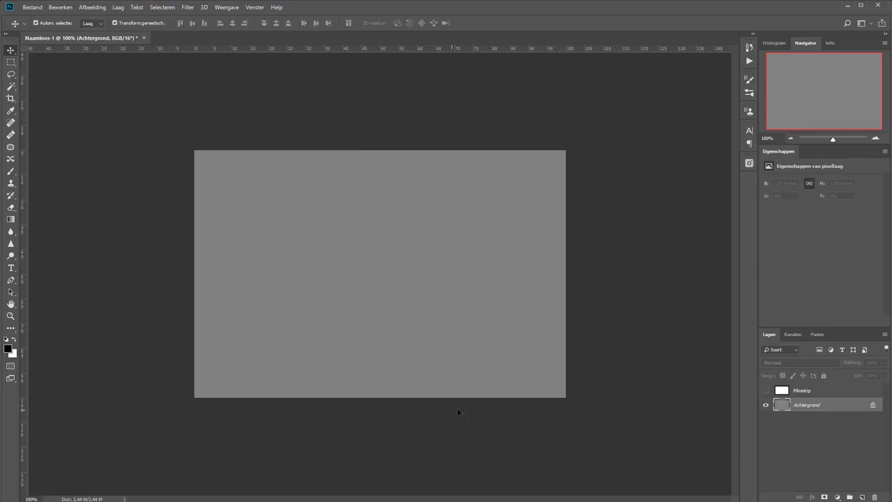
click(766, 390)
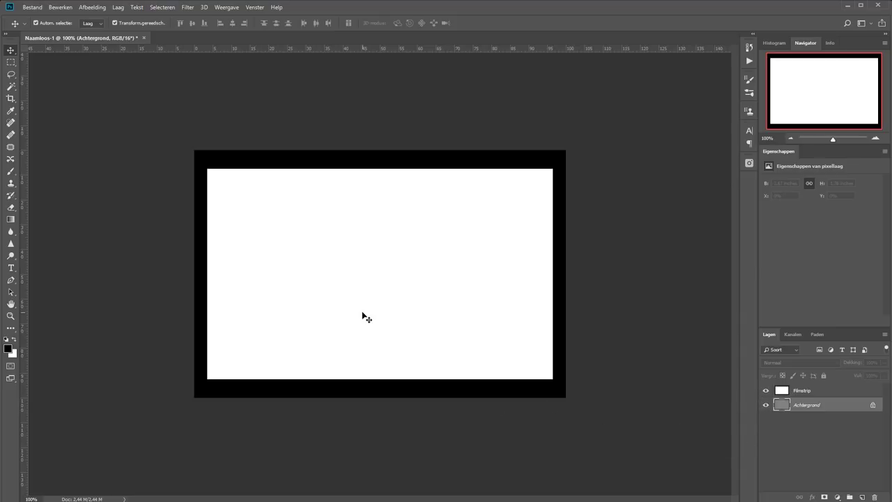
Set canvas width to 400 percent with a left-middle anchor, extending rightward
click(92, 7)
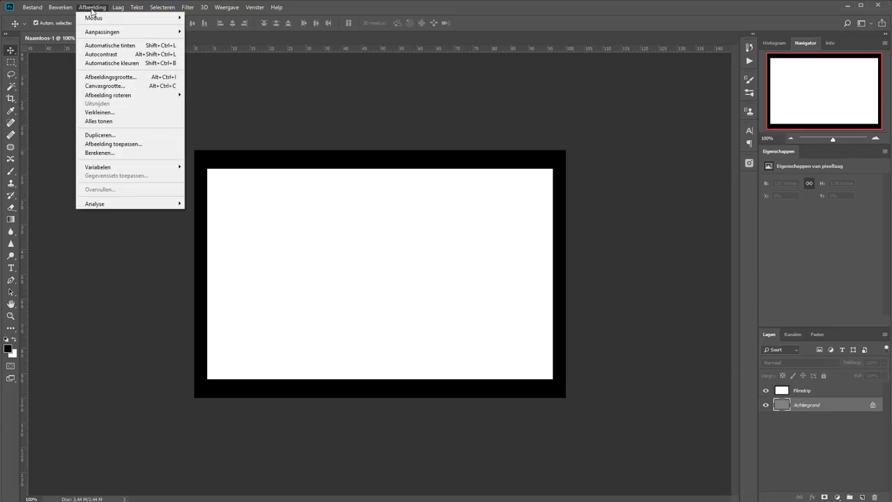
click(129, 86)
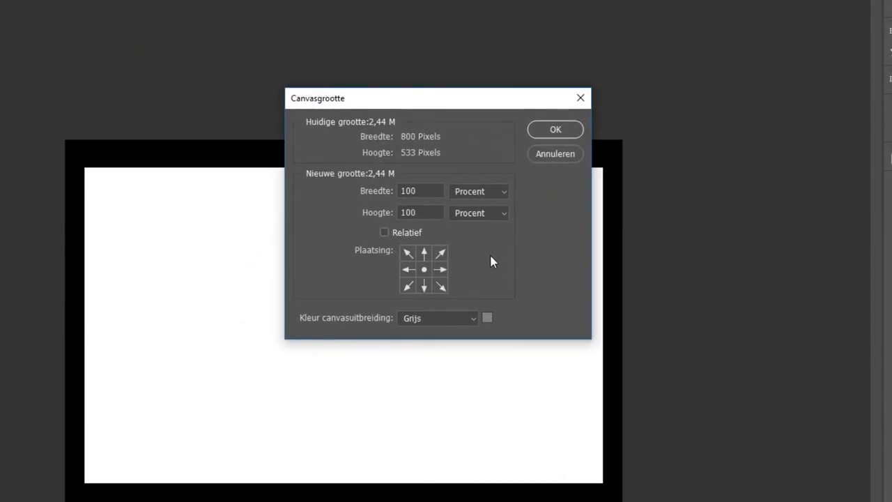
click(478, 194)
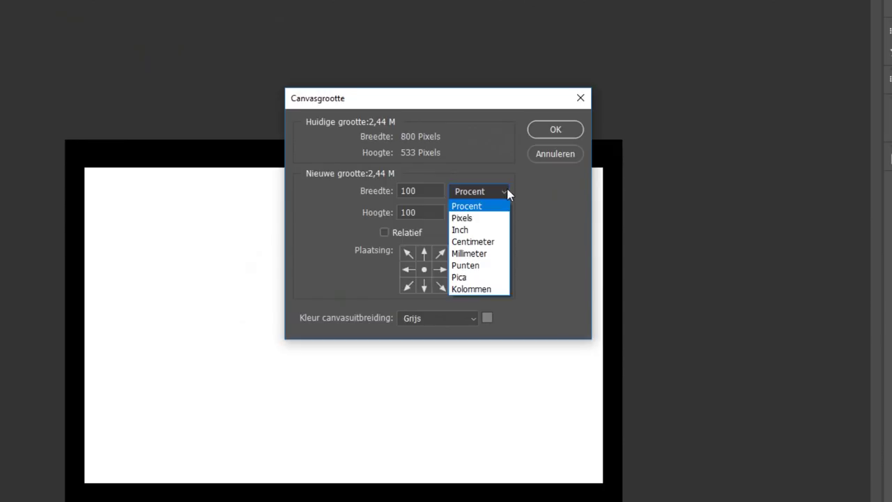
click(527, 193)
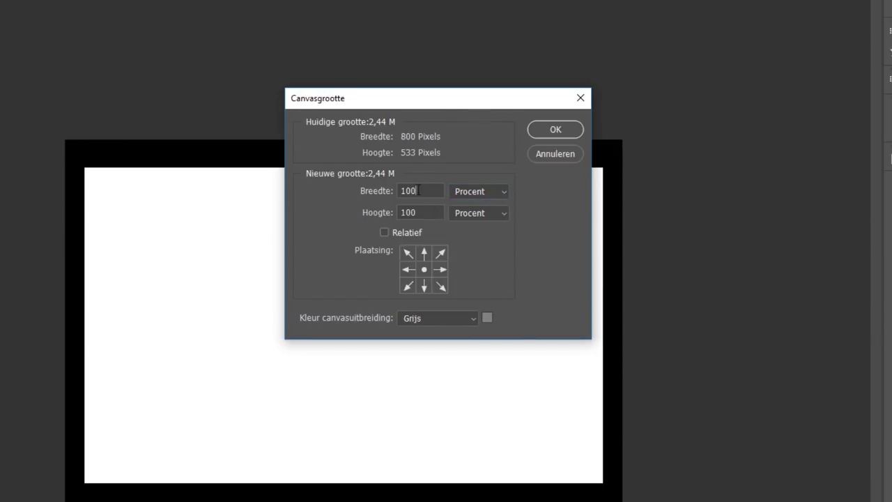
click(378, 198)
text(400)
click(406, 271)
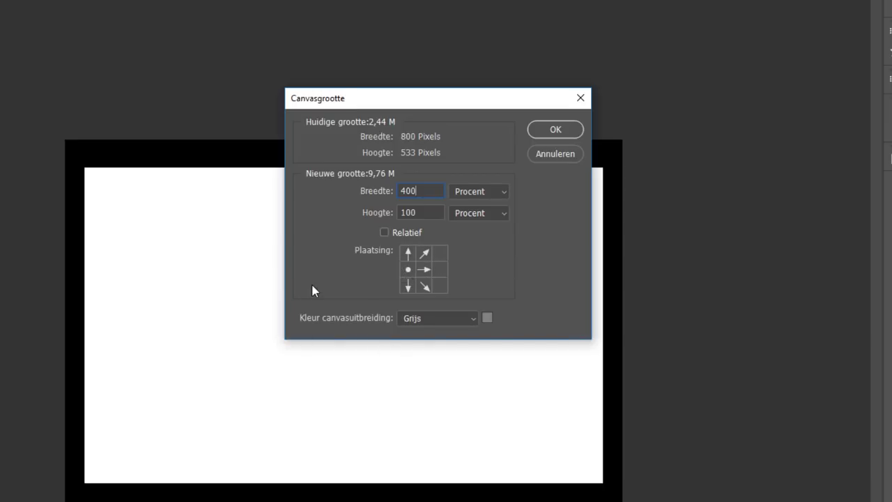
click(552, 131)
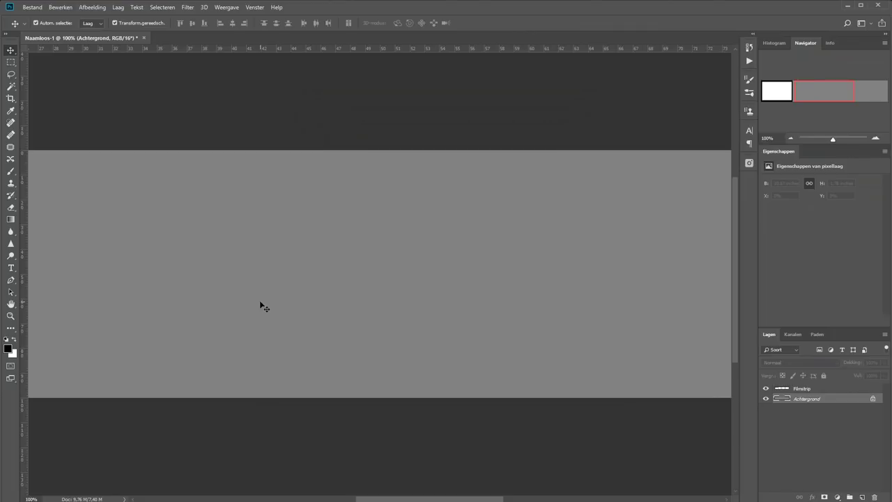
Fit the whole strip on screen and toggle Filmstrip's visibility to check it
click(10, 317)
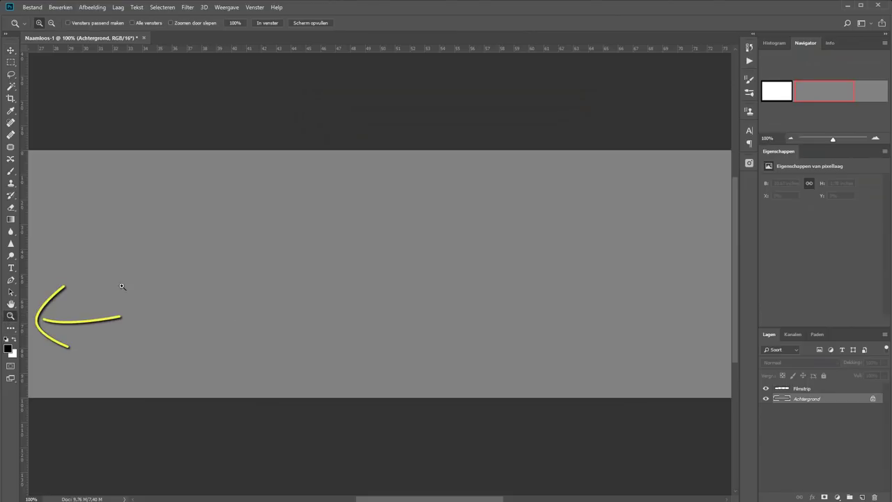
click(273, 23)
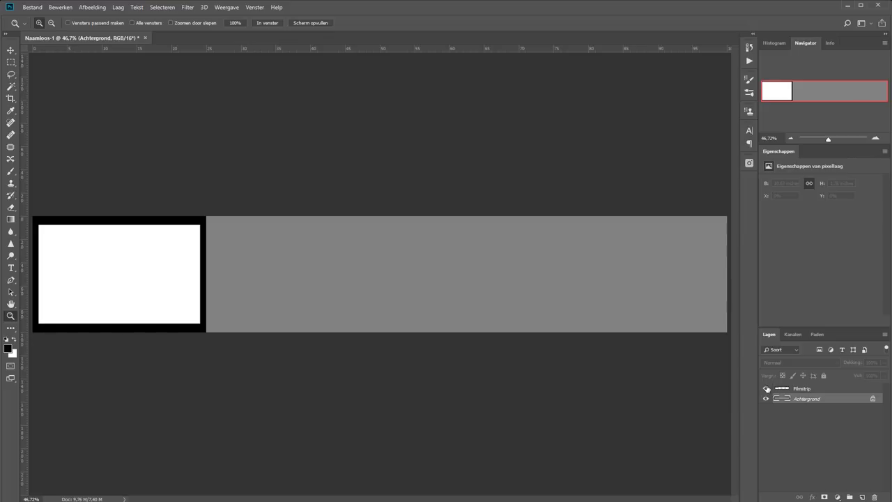
click(767, 388)
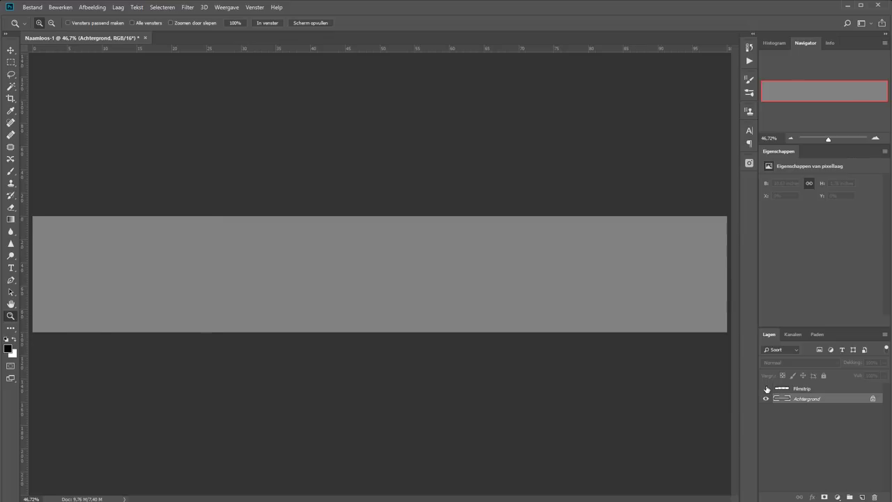
click(767, 388)
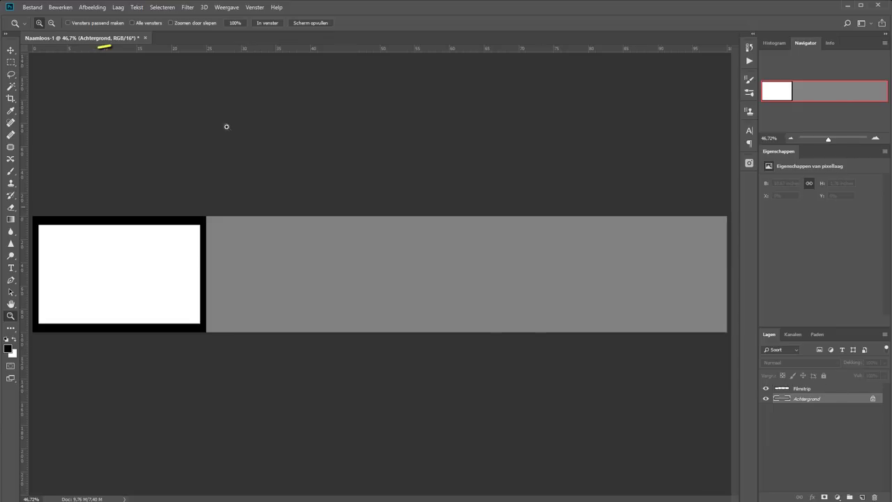
Select the Filmstrip frame, keeping it against the canvas's left edge
click(10, 50)
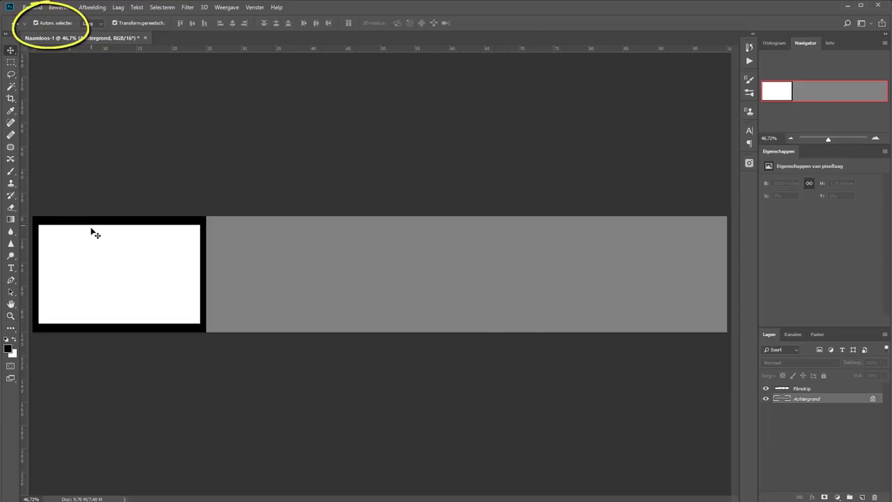
click(101, 282)
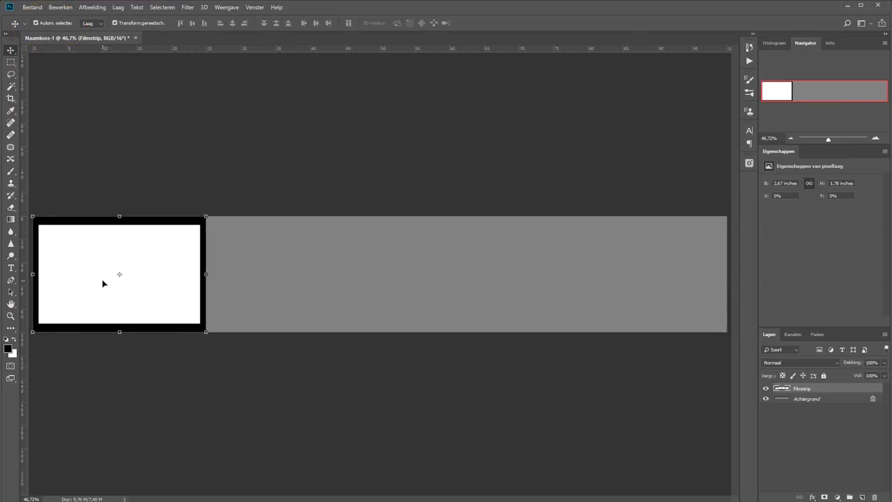
mouse_move(101, 281)
mouse_down()
mouse_move(157, 281)
mouse_move(103, 289)
mouse_up()
Duplicate Filmstrip as 'Filmstrip kopiëren' and zoom in on the strip's left end
click(119, 8)
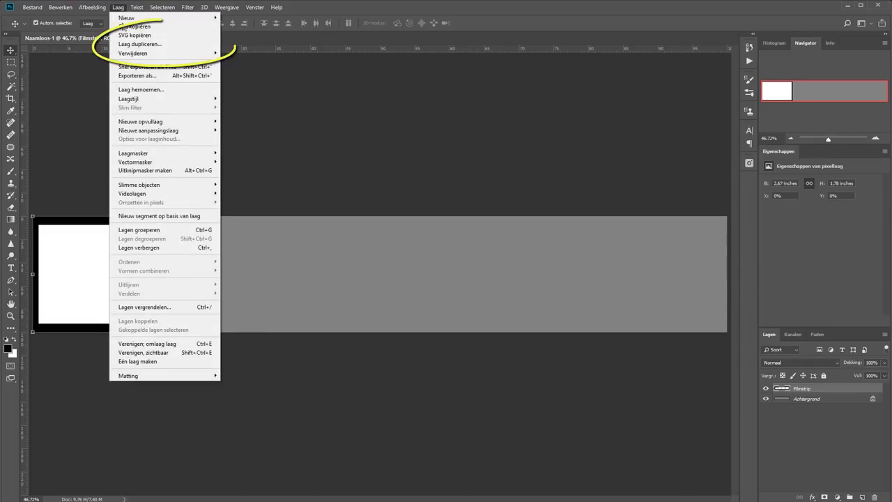
click(139, 45)
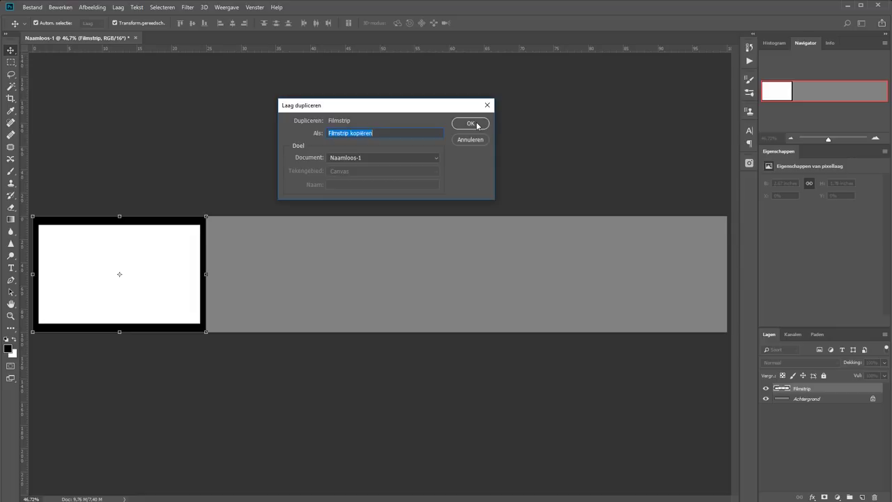
click(471, 124)
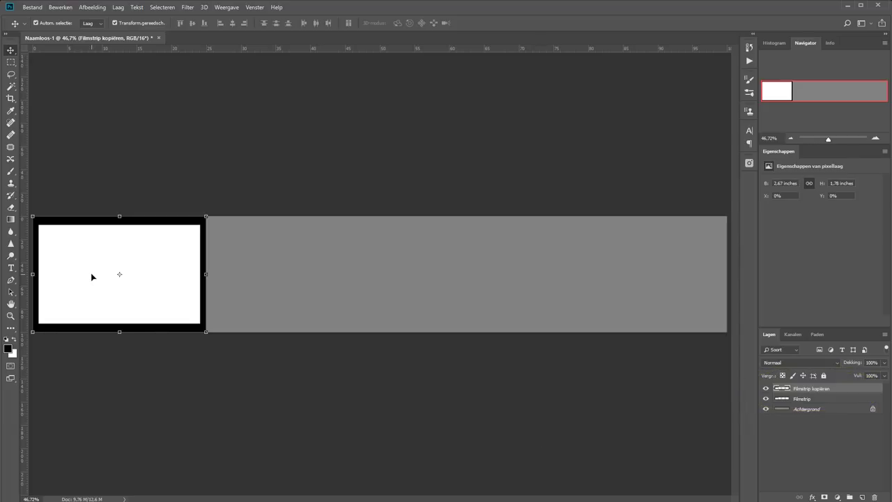
click(11, 318)
mouse_move(32, 202)
mouse_down()
mouse_move(183, 327)
mouse_move(271, 355)
mouse_move(351, 396)
mouse_move(395, 405)
mouse_up()
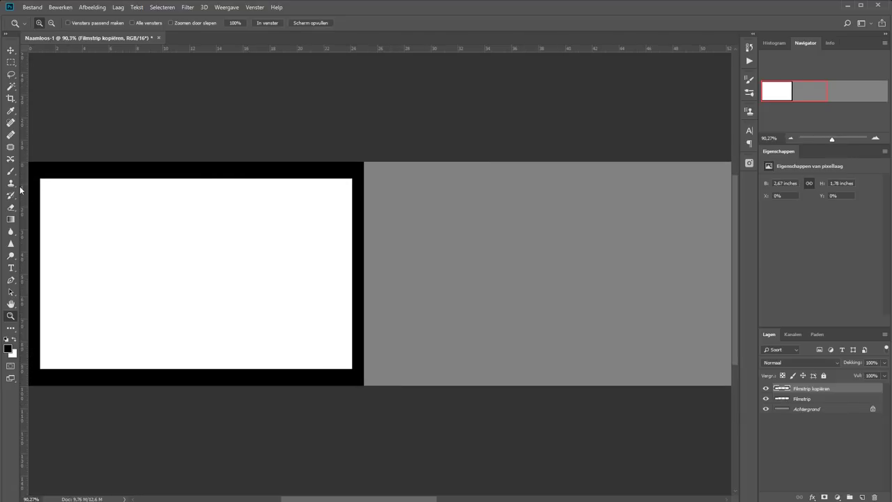
Move the Filmstrip kopiëren copy right and align its left and top edges with the first frame
click(10, 50)
mouse_move(158, 244)
mouse_down()
mouse_move(490, 272)
mouse_move(468, 273)
mouse_up()
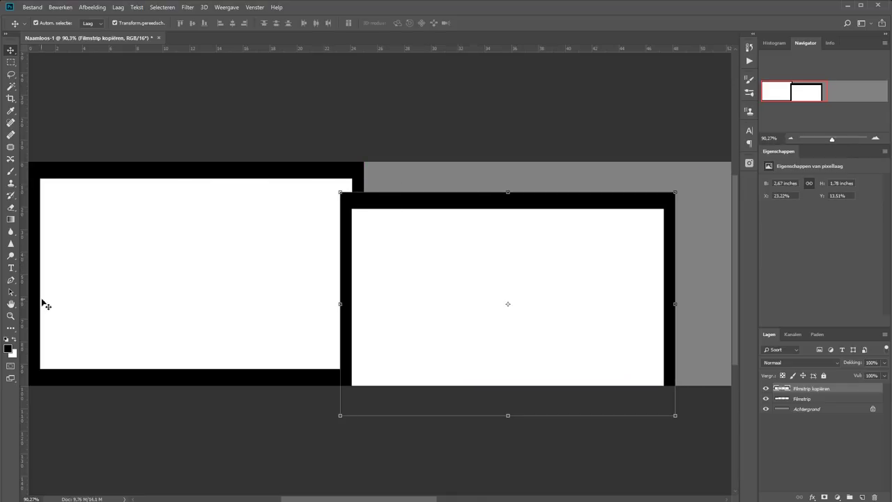
key(z)
drag(307, 159, 415, 233)
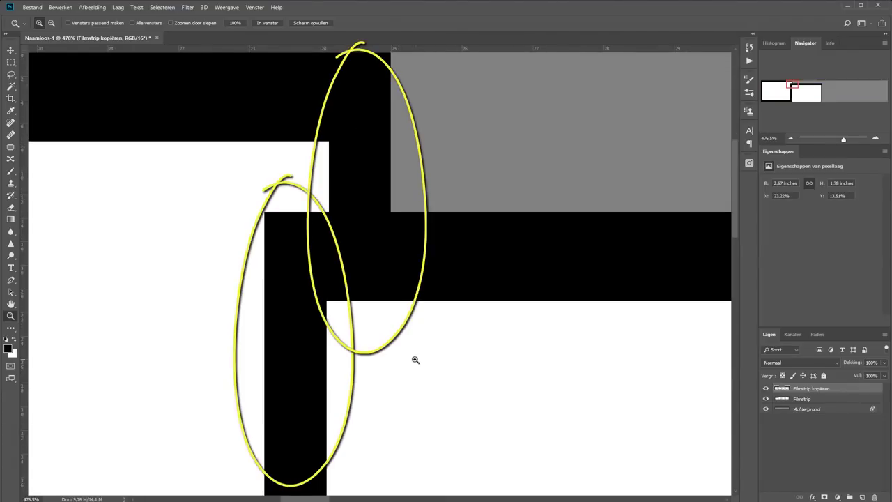
click(10, 51)
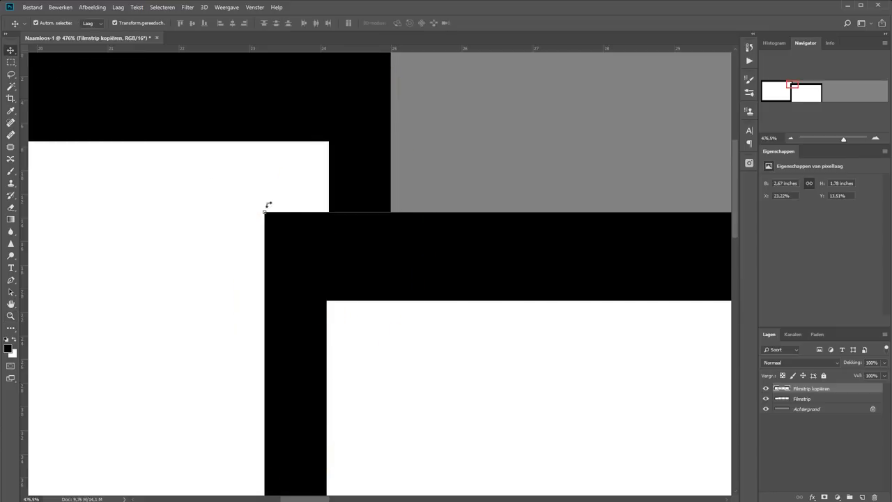
mouse_move(324, 262)
mouse_down()
mouse_move(352, 257)
mouse_move(391, 220)
mouse_up()
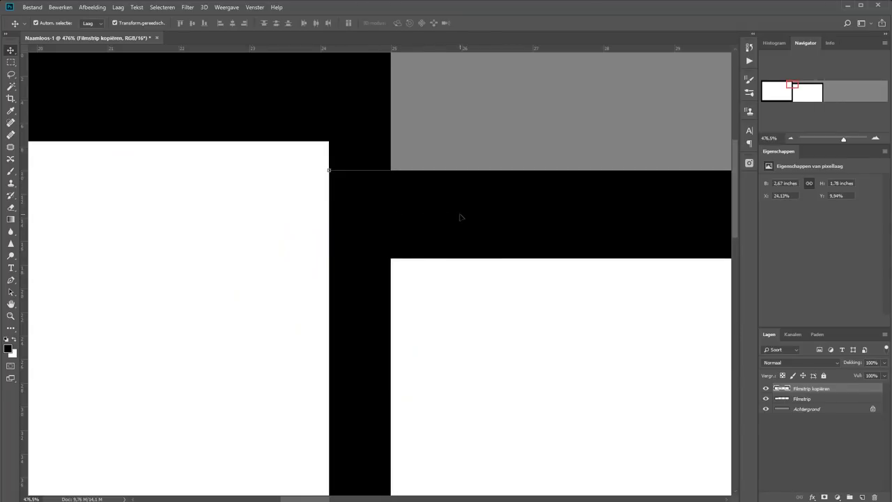
drag(460, 217, 458, 102)
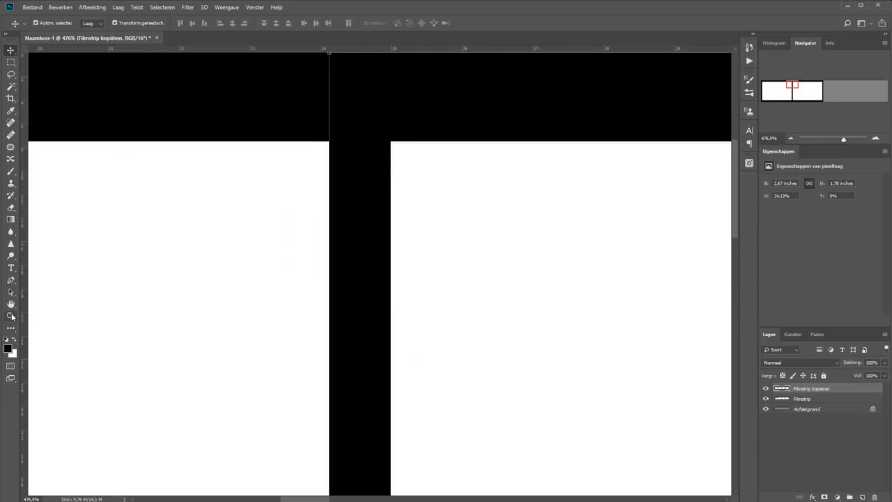
click(11, 316)
click(267, 23)
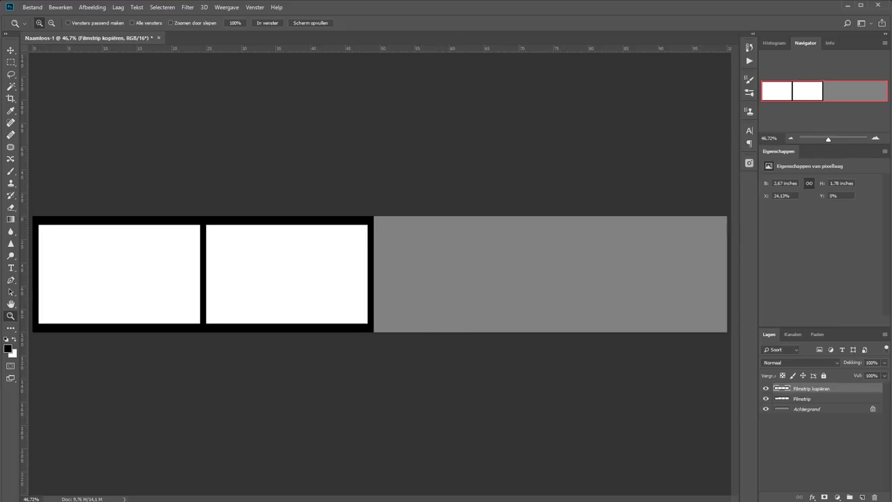
Merge the copy down into the Filmstrip layer, then duplicate the two-frame layer
click(118, 8)
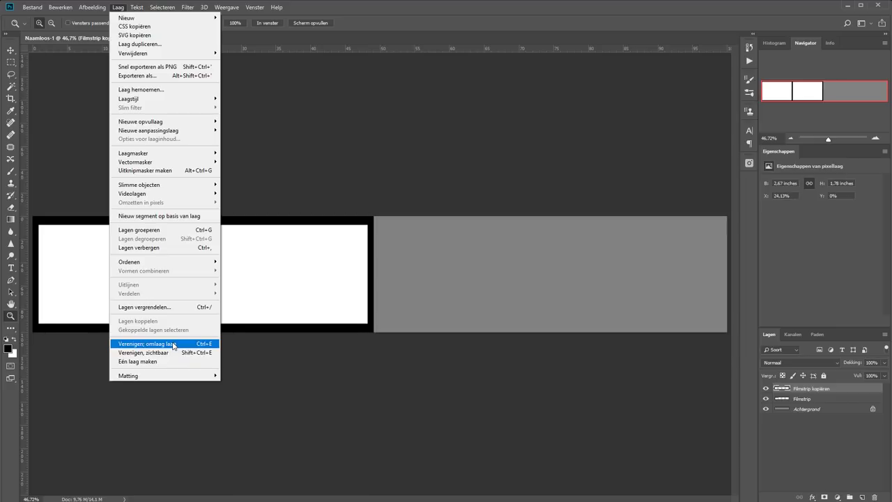
click(173, 343)
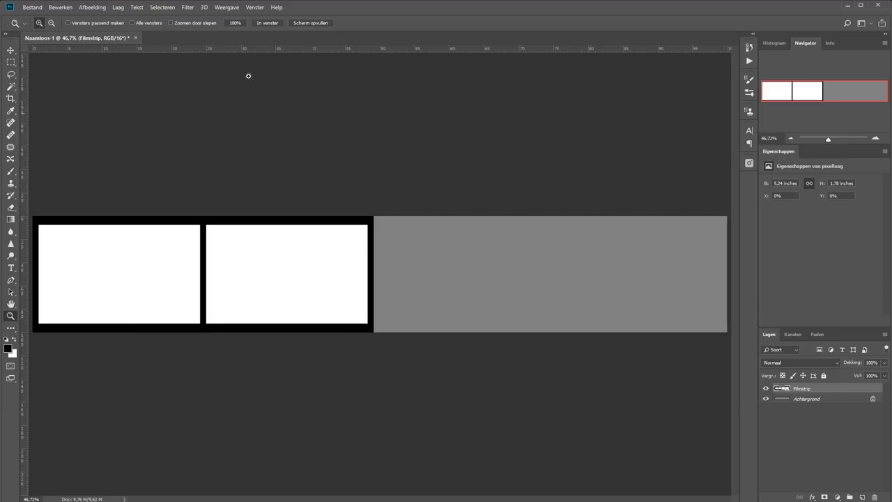
click(120, 8)
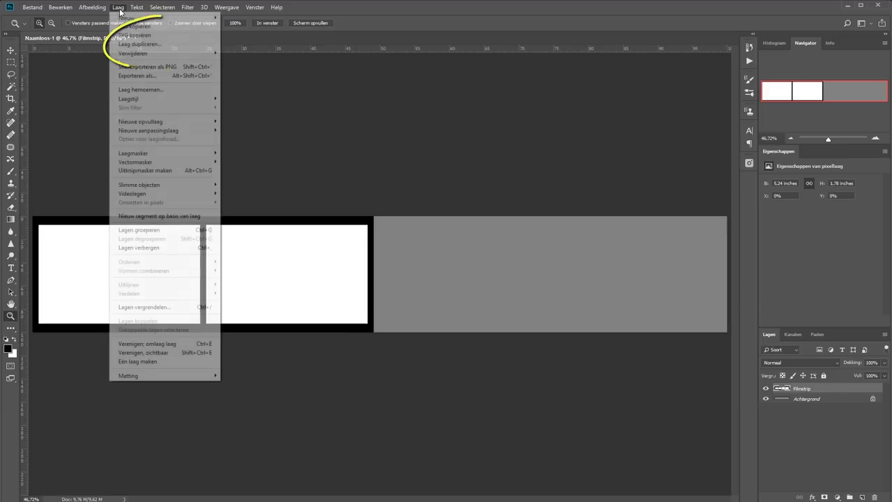
click(139, 44)
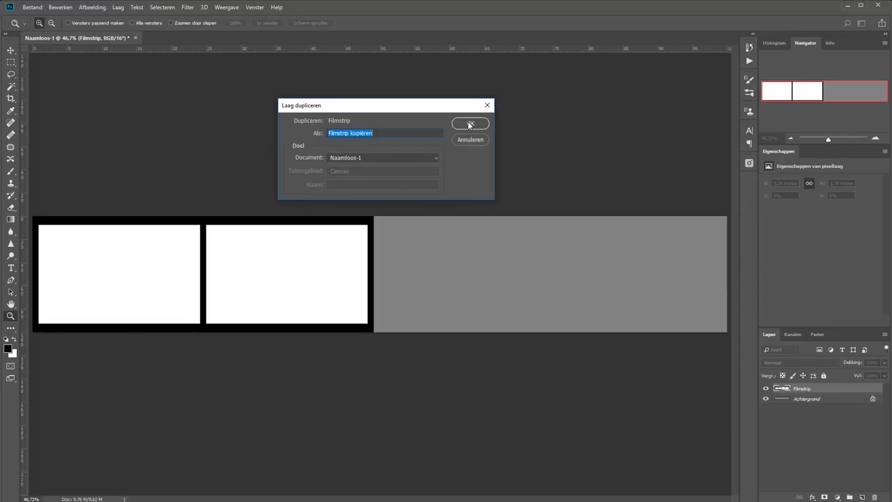
click(470, 124)
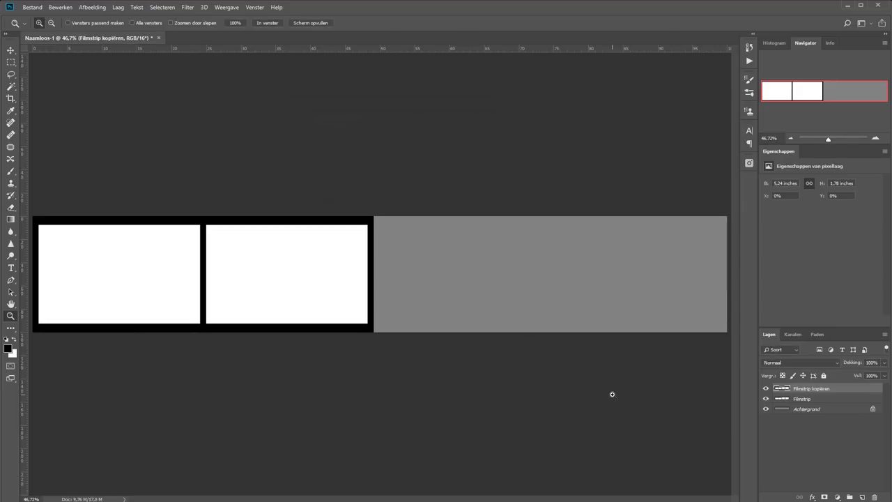
Butt the two-frame copy exactly against the first pair so four frames sit side by side
click(11, 51)
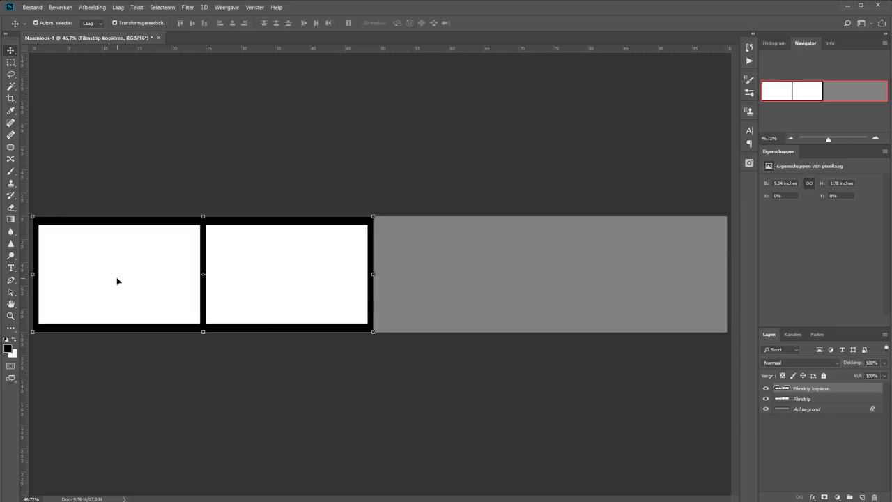
drag(118, 279, 450, 292)
key(z)
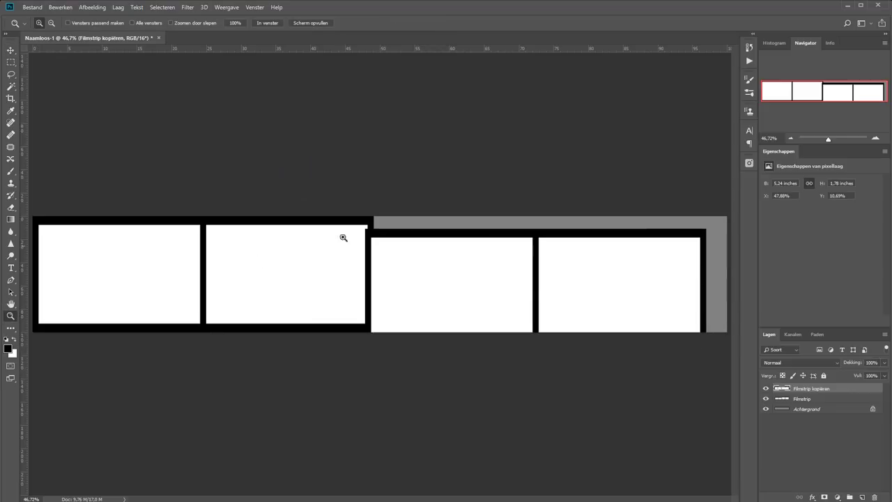
drag(338, 220, 417, 266)
key(v)
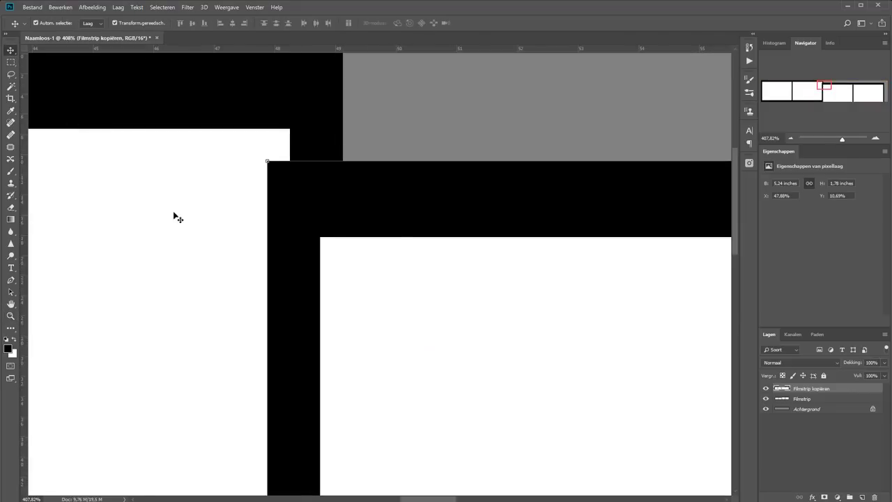
mouse_move(372, 298)
mouse_down()
mouse_move(408, 265)
mouse_move(402, 203)
mouse_up()
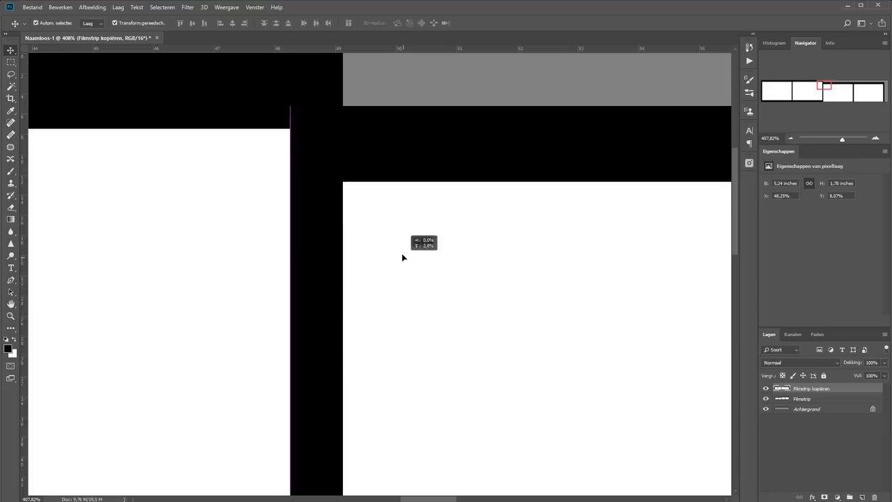
click(10, 318)
click(268, 24)
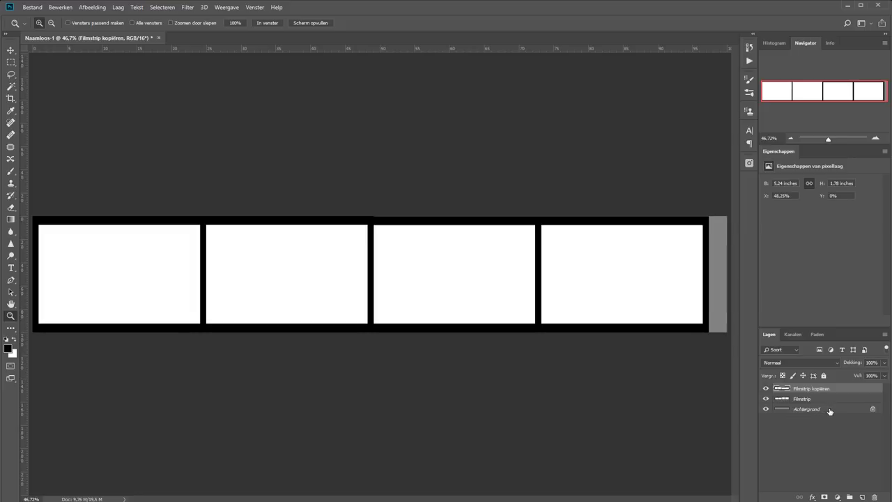
Delete the grey Achtergrond background layer and merge the filmstrip copy into the layer below
drag(830, 411, 875, 496)
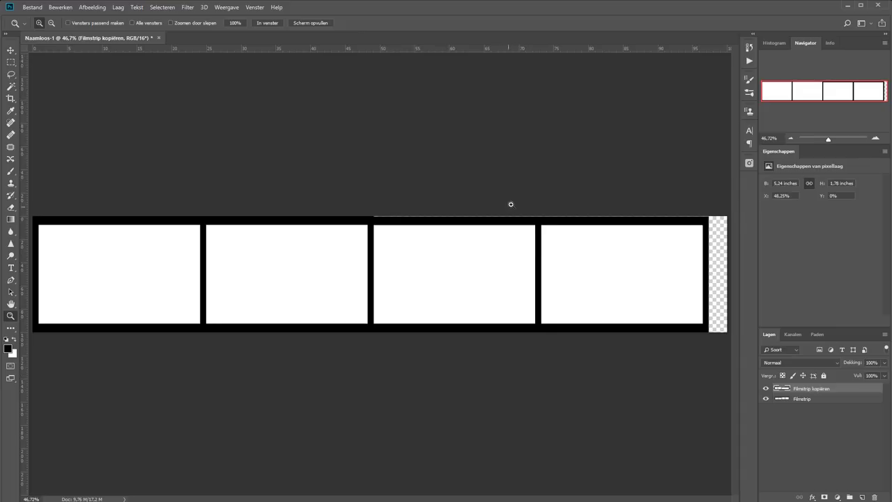
drag(524, 231, 480, 203)
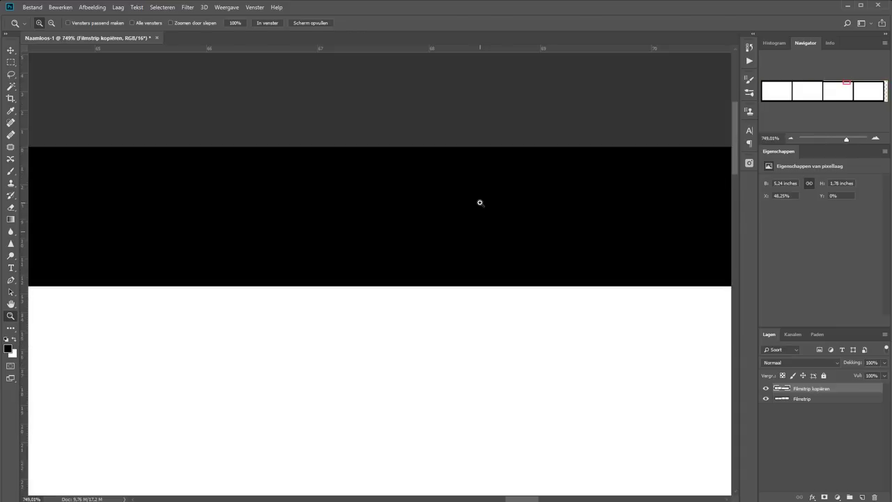
click(268, 23)
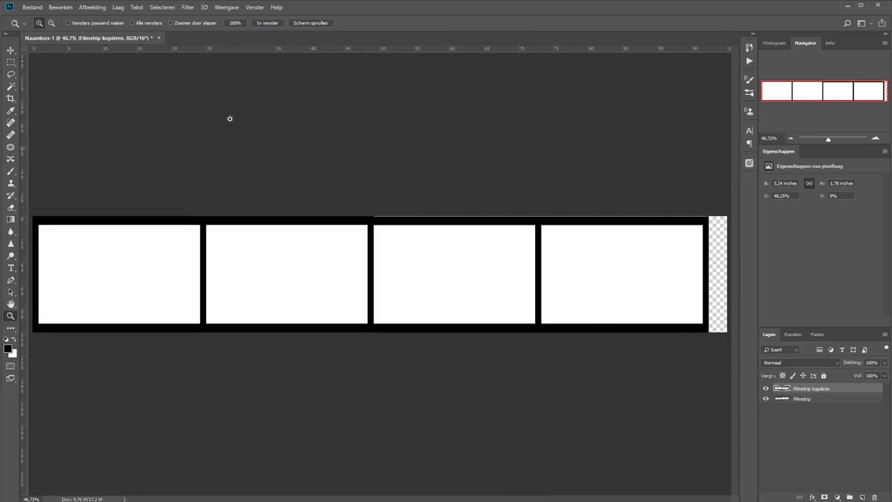
click(117, 7)
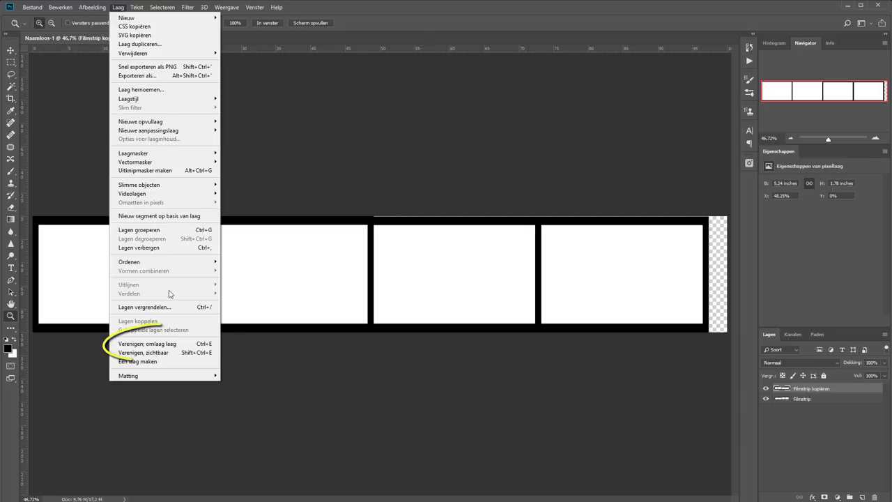
click(162, 344)
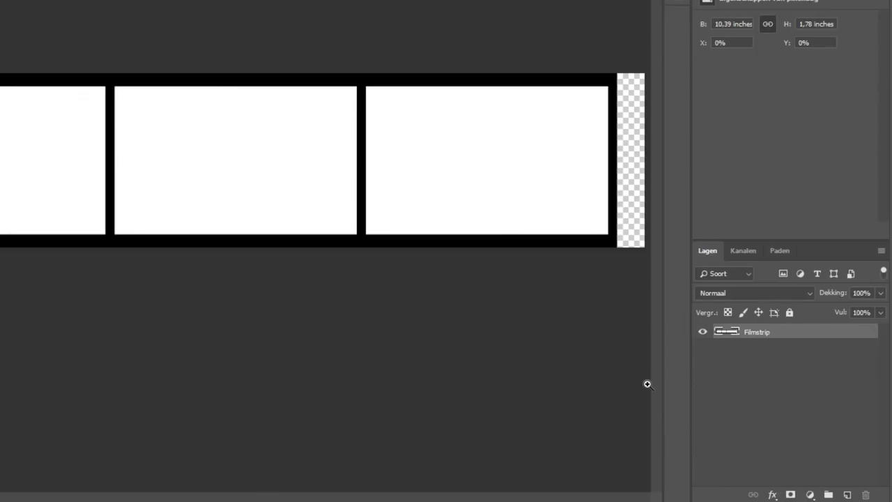
Crop the canvas to the filmstrip layer's pixels, then deselect
ctrl+click(725, 334)
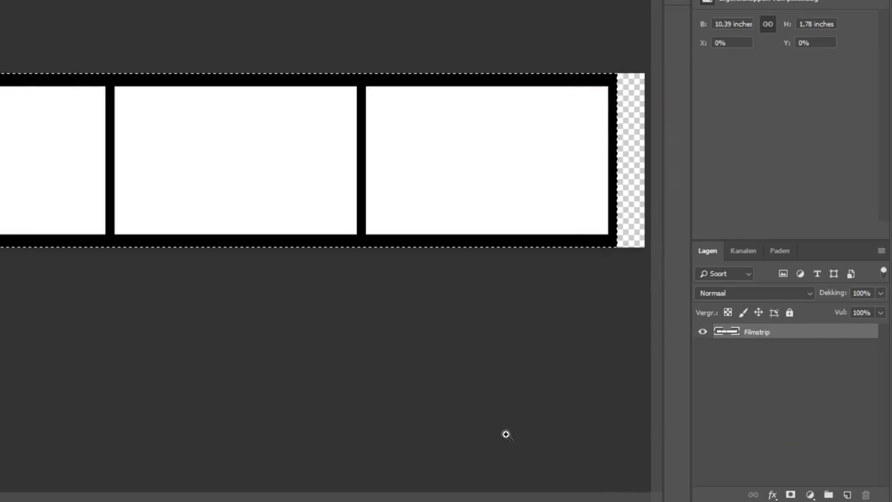
click(100, 10)
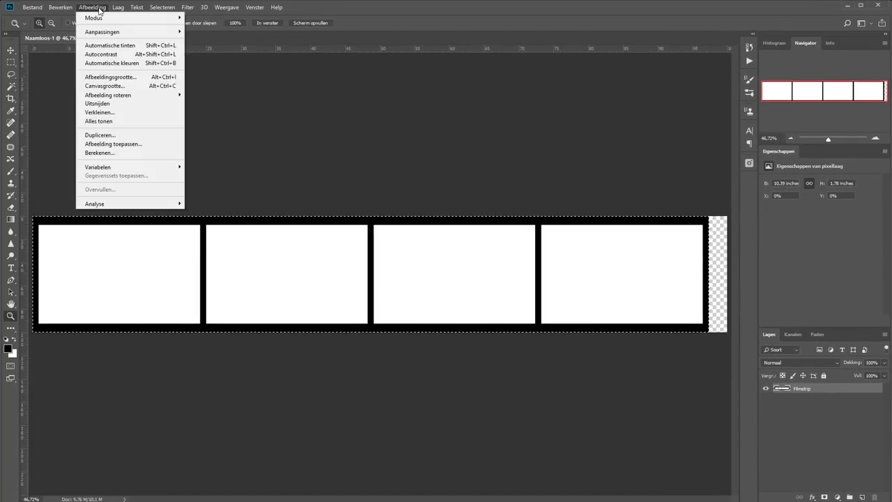
click(106, 104)
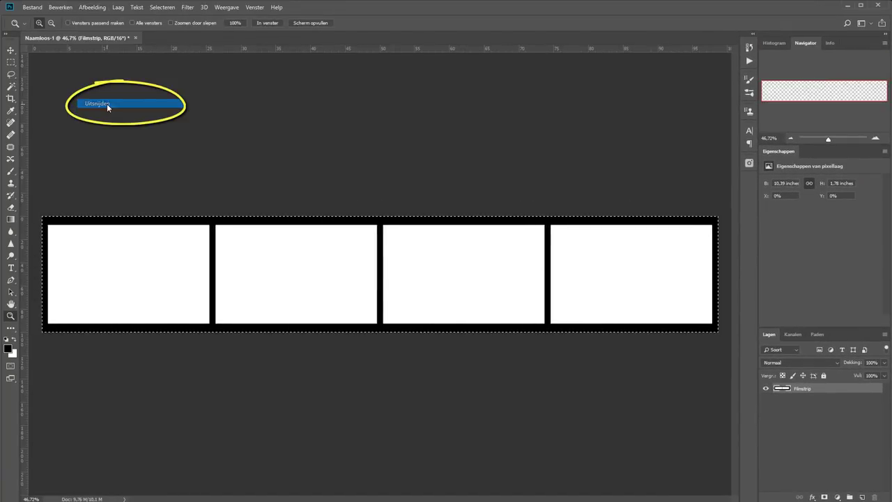
click(164, 10)
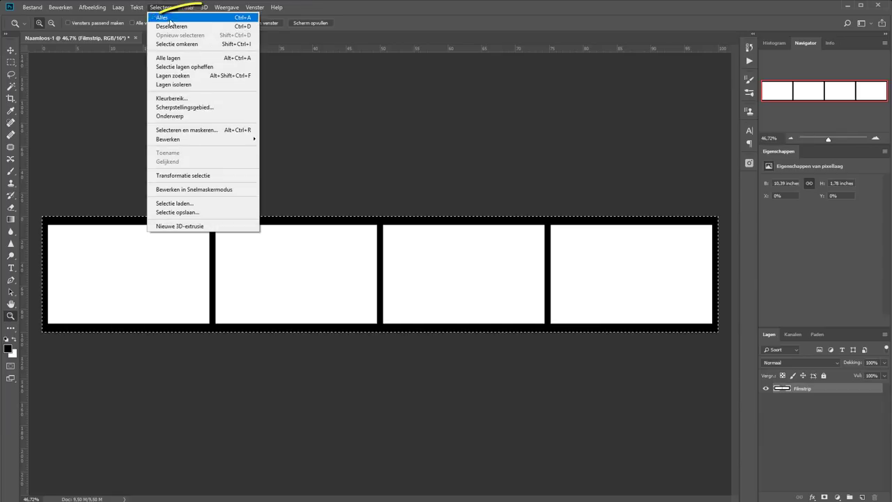
click(174, 27)
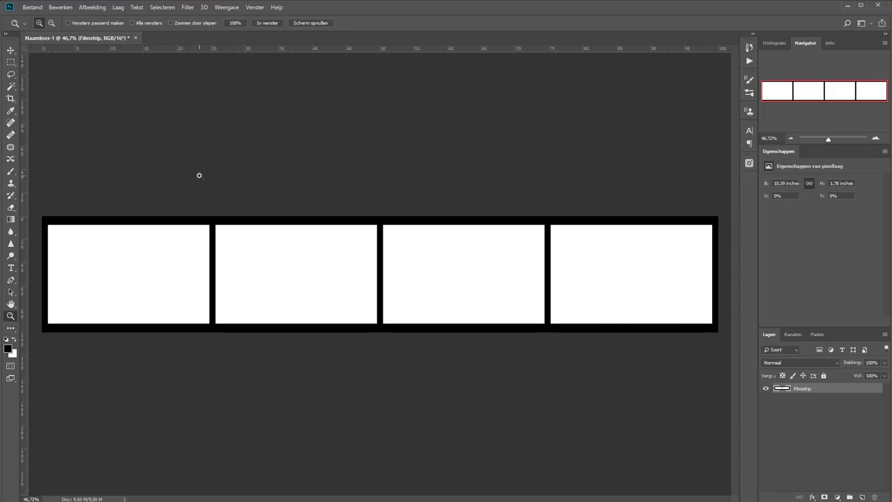
Zoom into the strip's left end and set up a small white Brush tool
drag(225, 219, 35, 260)
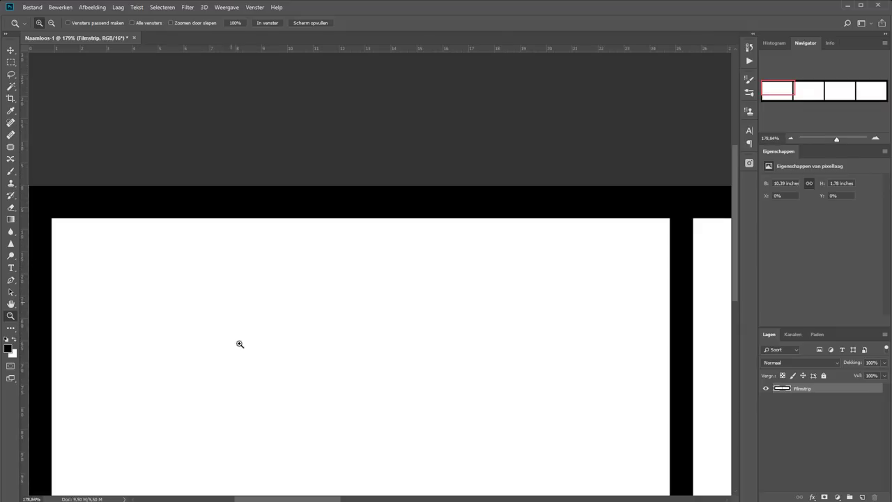
drag(272, 499, 270, 500)
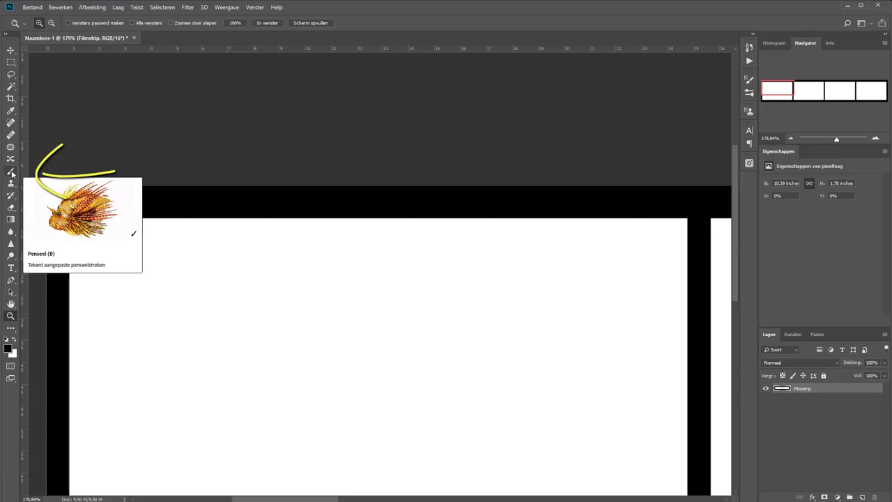
click(11, 173)
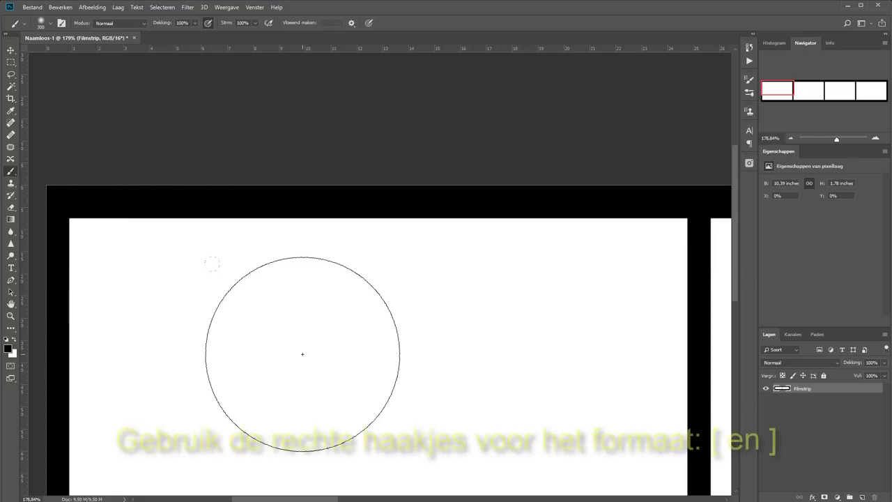
key(bracketleft)
key(bracketleft)
key(bracketleft)
key(bracketleft)
key(bracketleft)
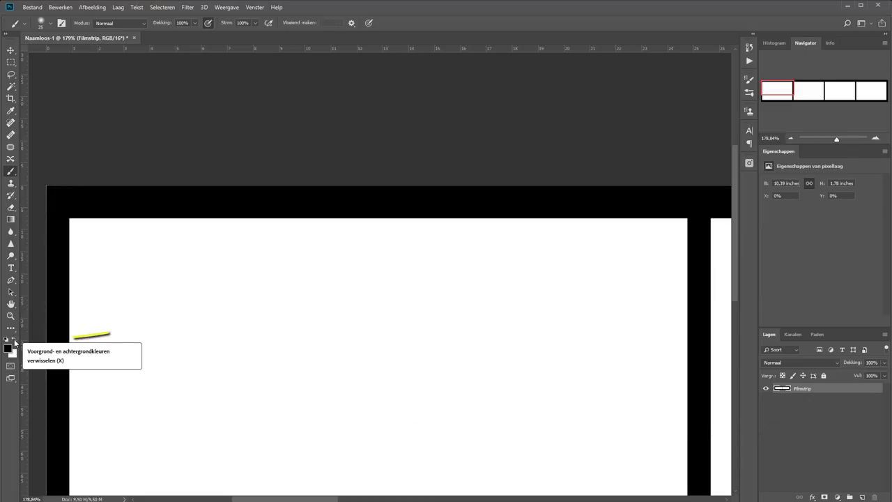
click(14, 340)
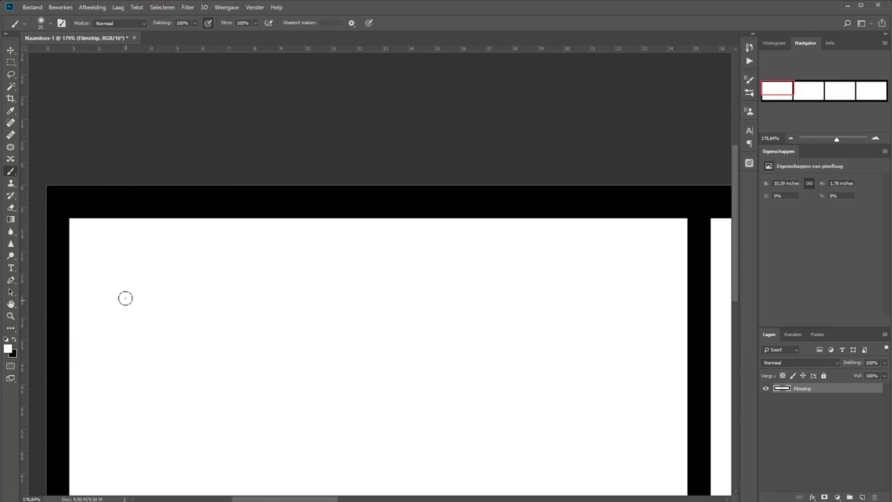
Dab six trial white dots along the first frame's top border, then undo them
click(79, 202)
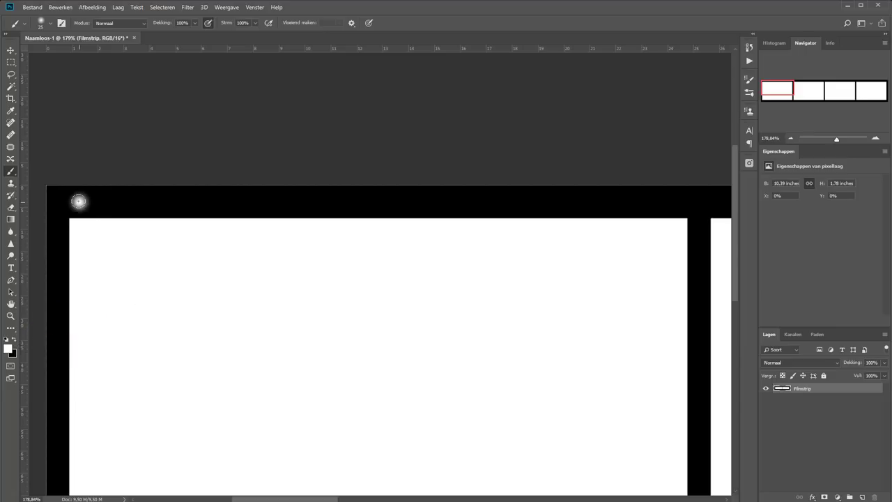
click(126, 202)
click(166, 203)
click(218, 202)
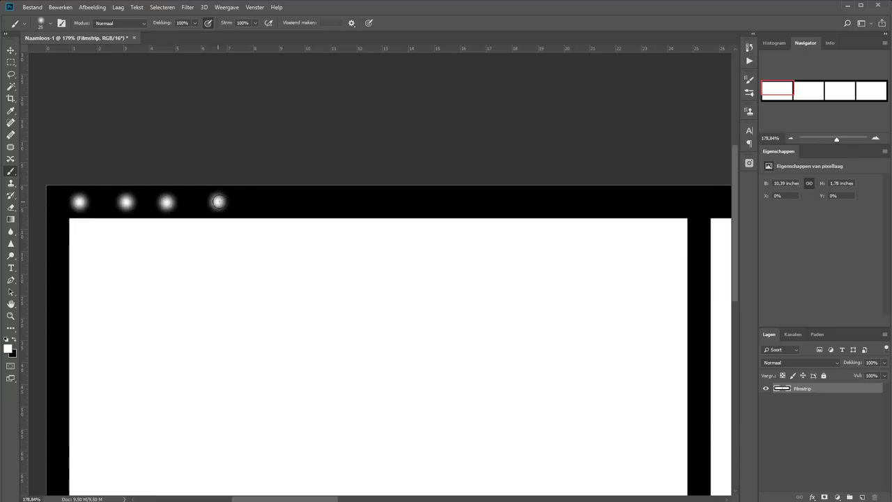
click(279, 202)
click(338, 201)
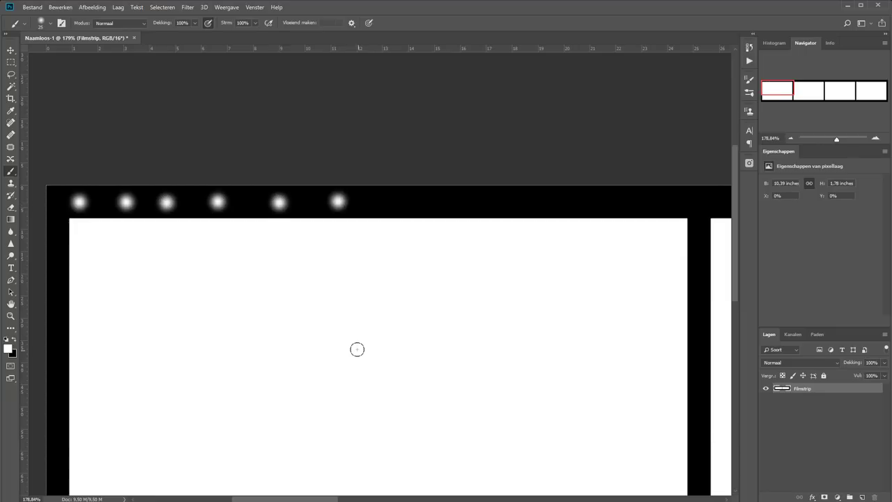
key(ctrl+z)
key(ctrl+z)
key(ctrl+z)
key(ctrl+z)
key(ctrl+z)
key(ctrl+z)
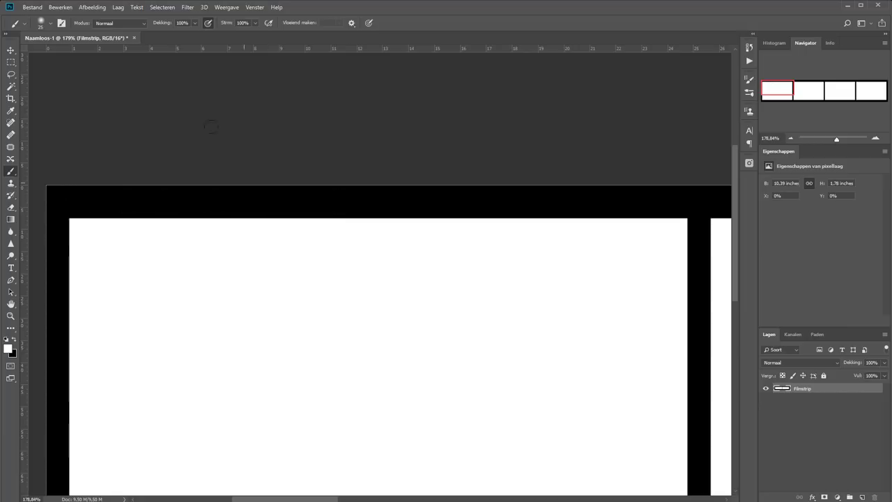
Add a new layer named Gaatjes above Filmstrip and show the Penseelinstellingen panel
click(120, 8)
mouse_move(126, 17)
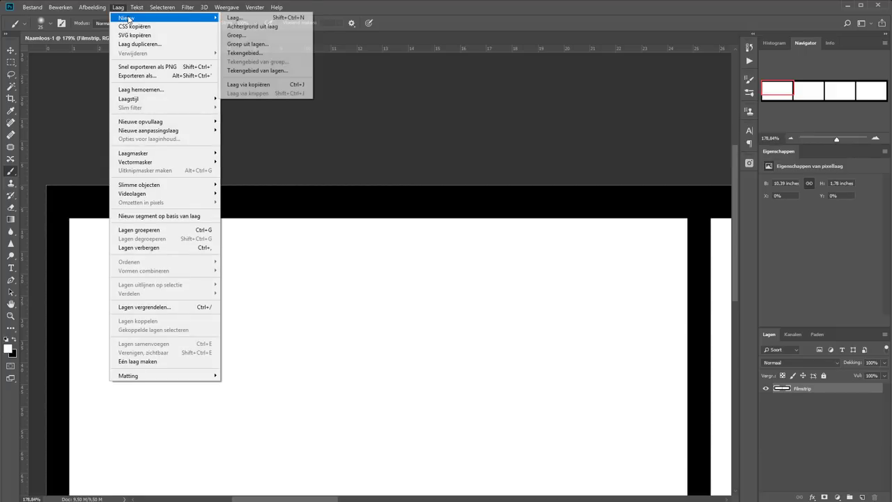
click(272, 19)
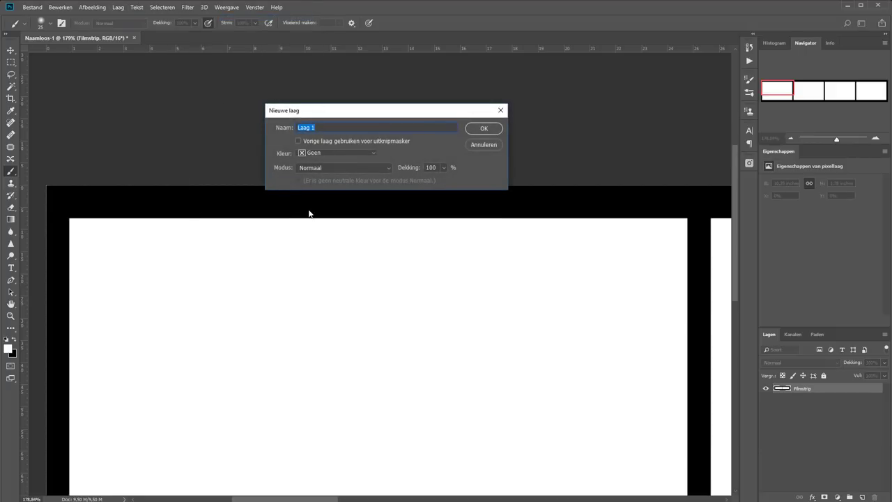
text(Gaatjes)
key(Return)
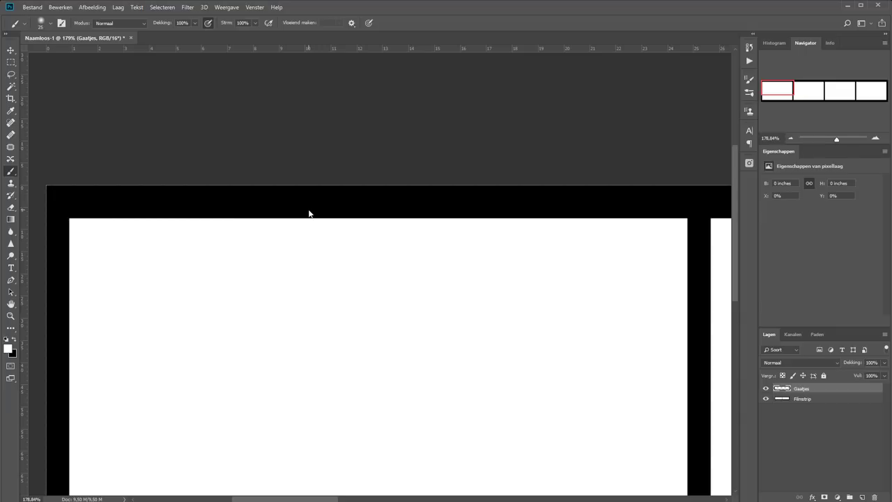
click(255, 7)
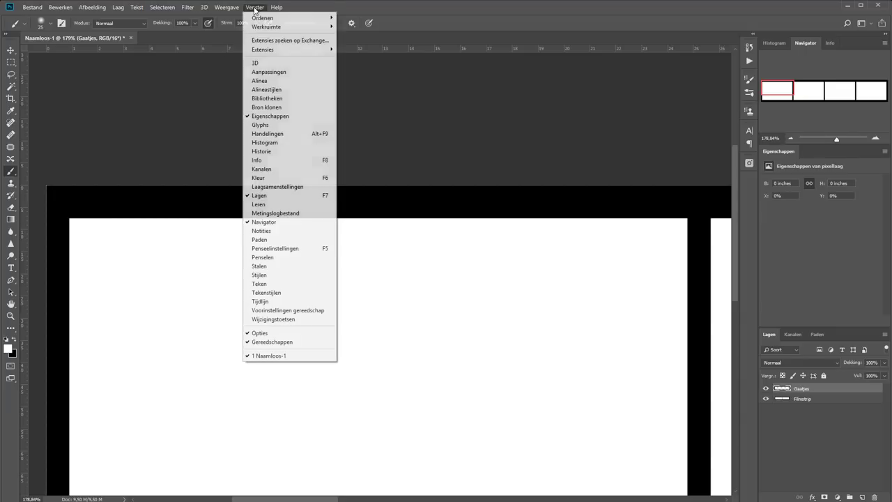
click(296, 248)
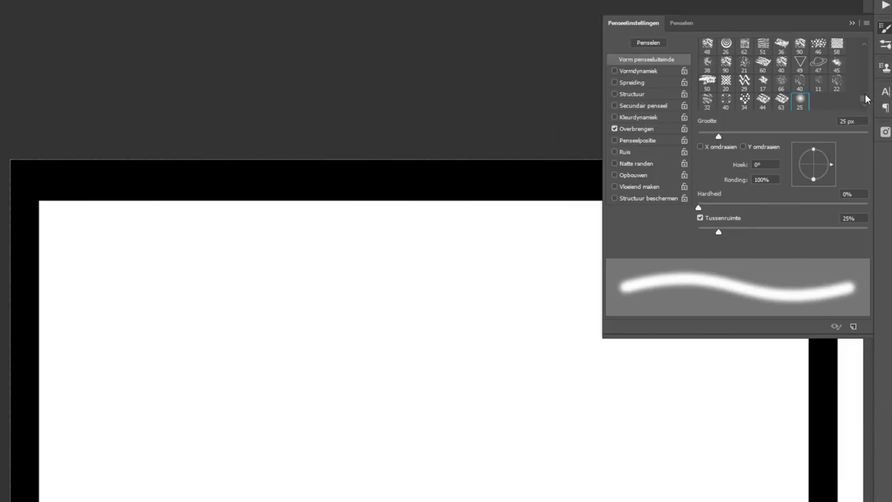
Pick the hard 16 px square brush tip, after first trying the 24 px square
mouse_move(867, 99)
mouse_down()
mouse_move(866, 53)
mouse_move(867, 70)
mouse_up()
scroll(867, 73, down, 2)
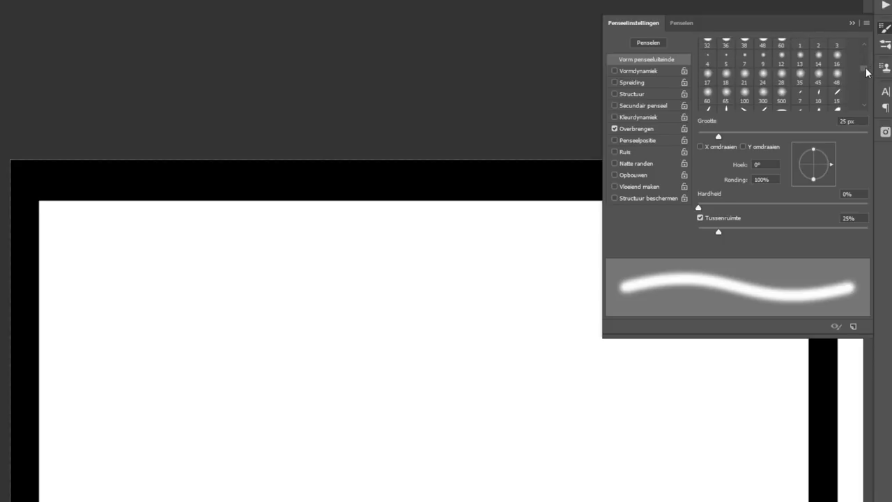
scroll(867, 72, down, 2)
scroll(867, 72, down, 2)
scroll(868, 72, down, 2)
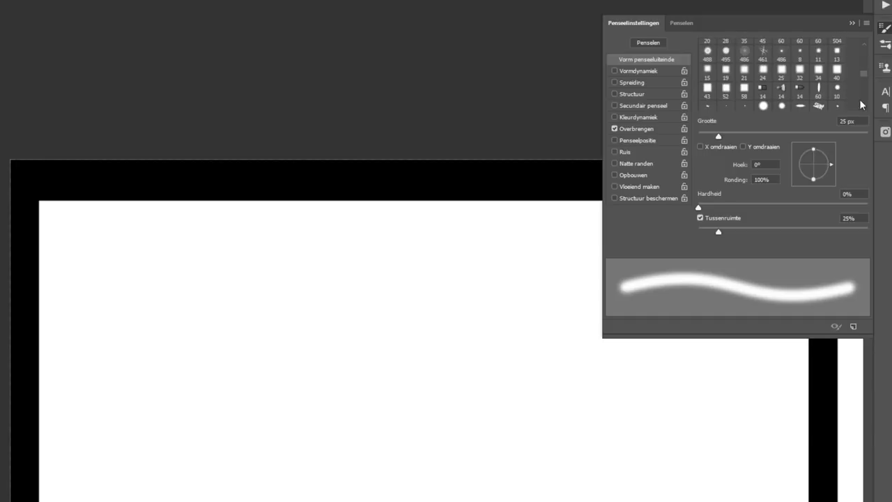
click(763, 71)
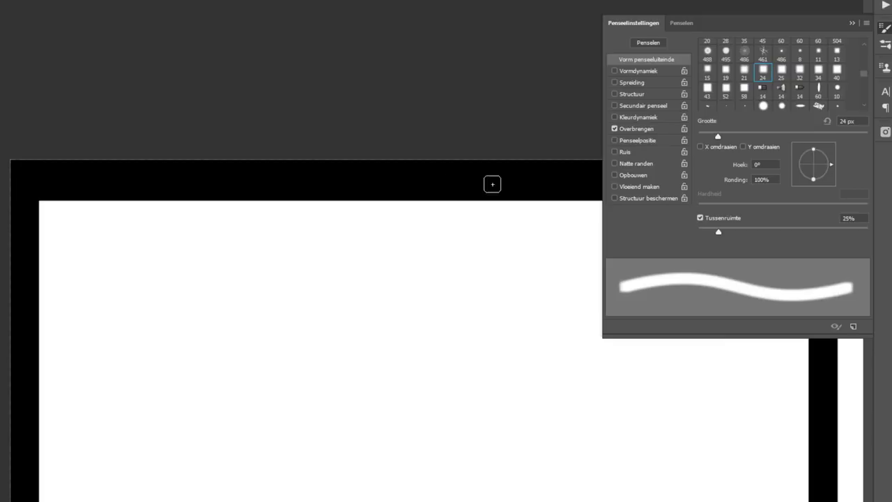
drag(866, 85, 865, 98)
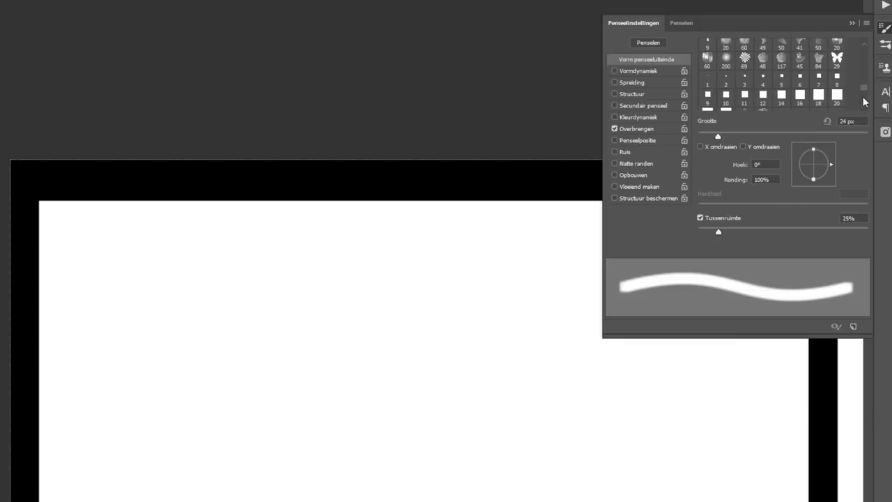
scroll(864, 107, down, 1)
click(798, 89)
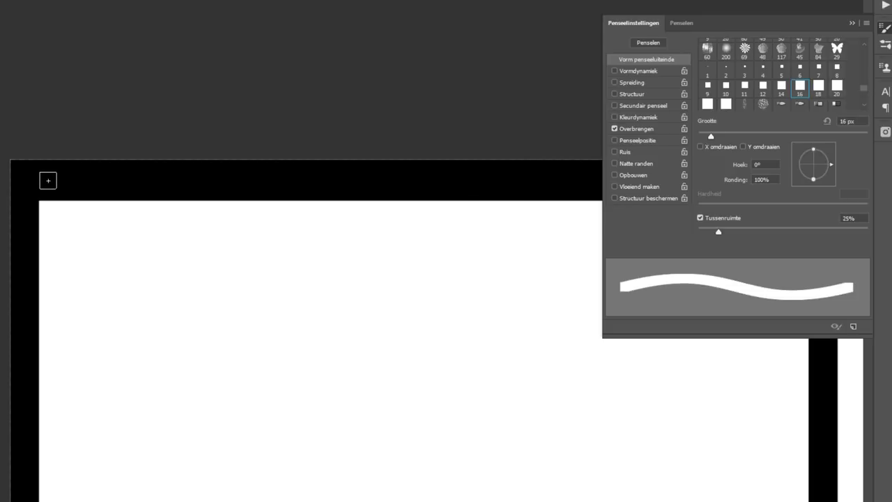
Stamp eight white square holes along the strip's top border
click(47, 179)
click(107, 181)
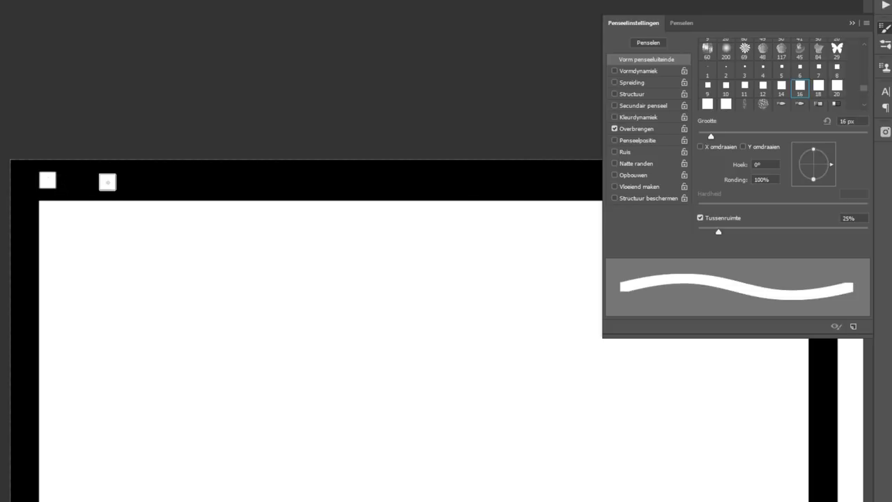
click(168, 181)
click(217, 180)
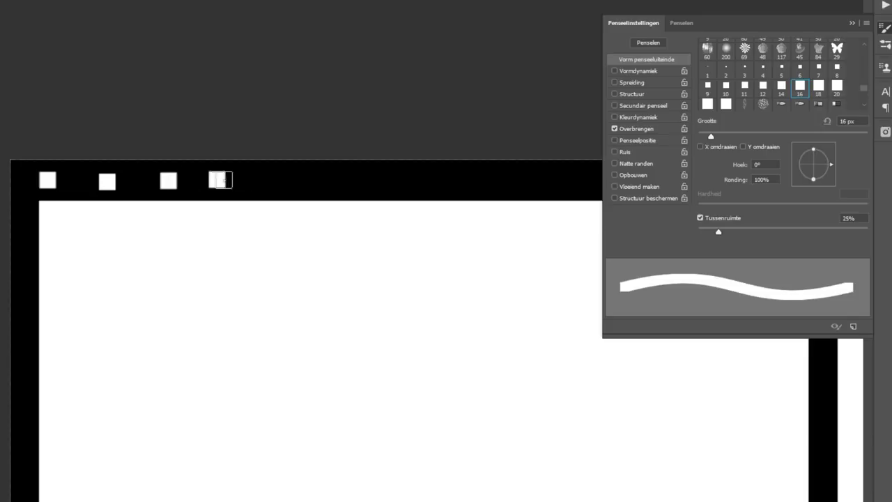
click(262, 180)
click(325, 182)
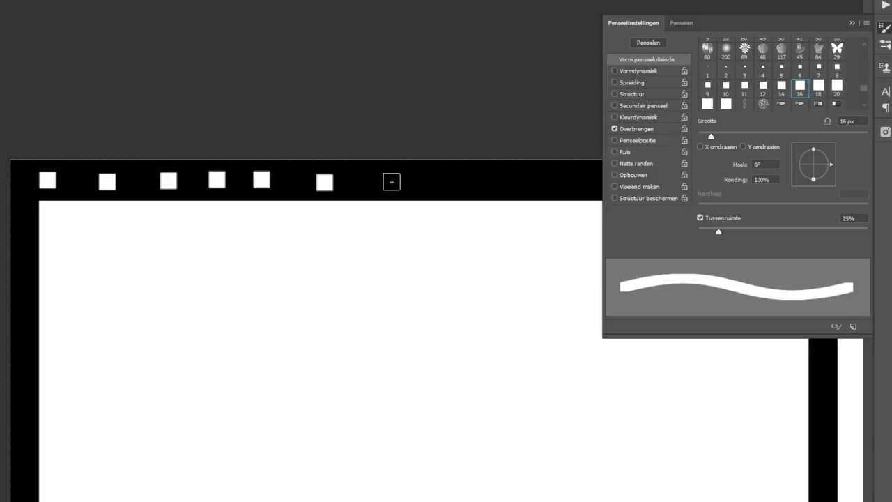
click(391, 180)
click(467, 177)
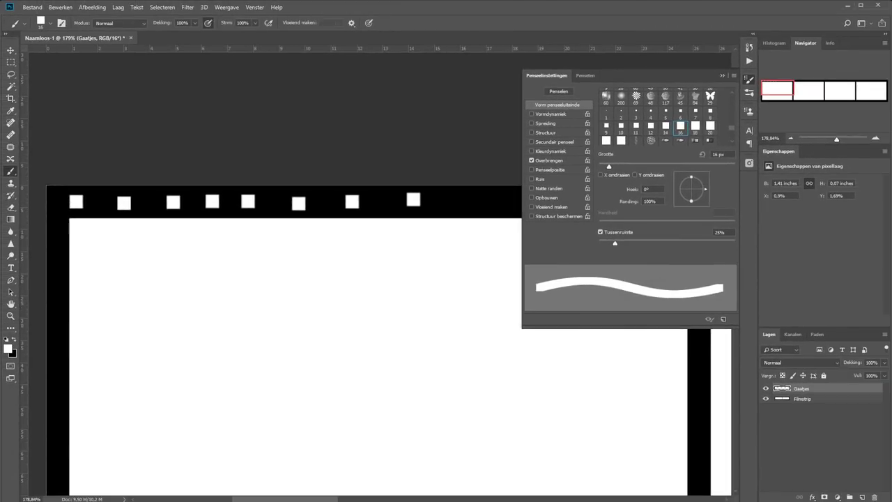
Step backward twice via Edit > Step Backward, leaving six squares
click(60, 7)
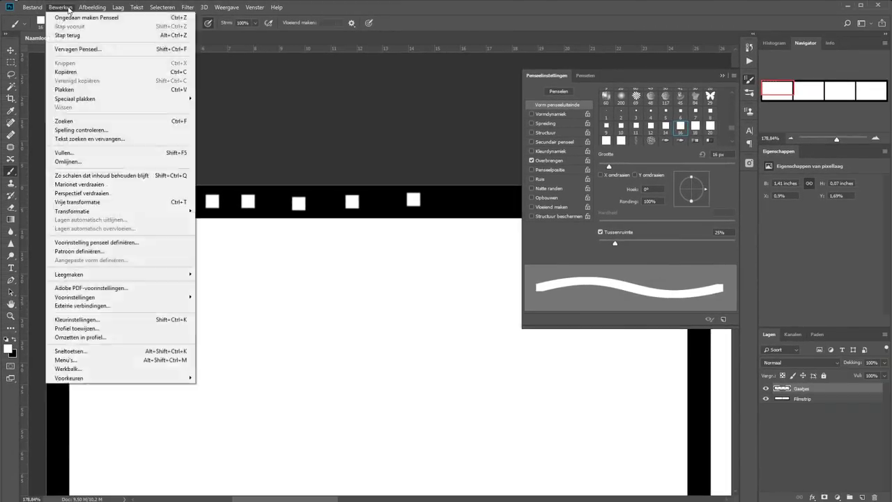
click(76, 35)
click(60, 7)
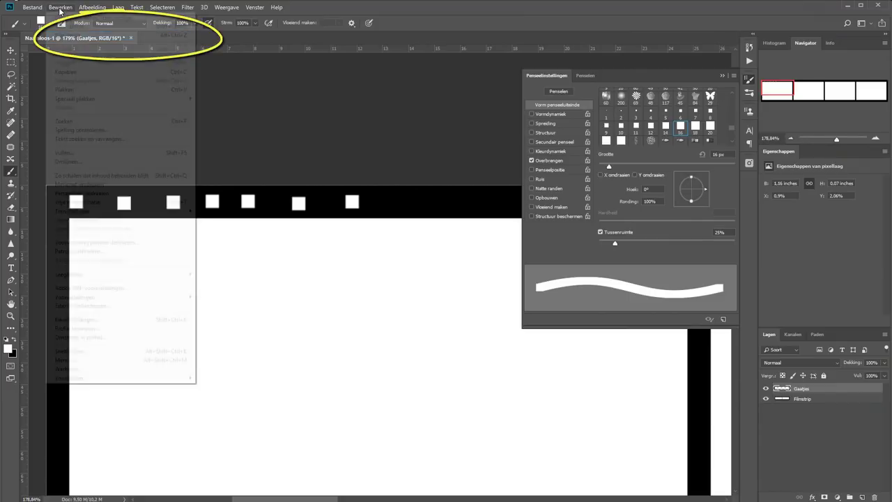
click(75, 35)
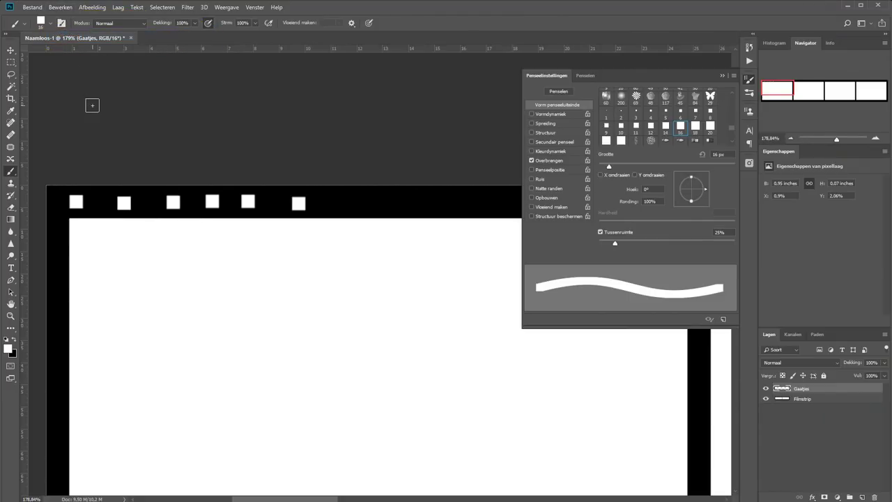
Undo to the first square, set brush spacing to 325%, and paint a spaced row of holes
key(ctrl+alt+z)
key(ctrl+alt+z)
key(ctrl+alt+z)
key(ctrl+alt+z)
key(ctrl+alt+z)
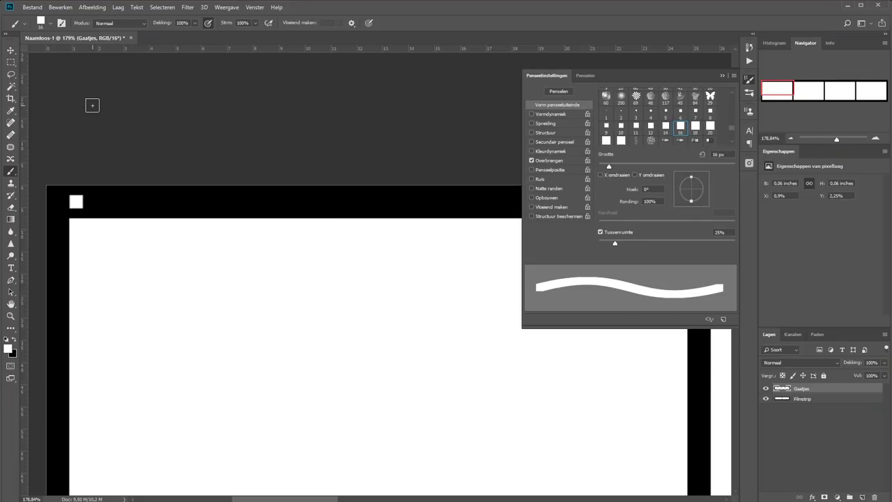
key(ctrl+alt+z)
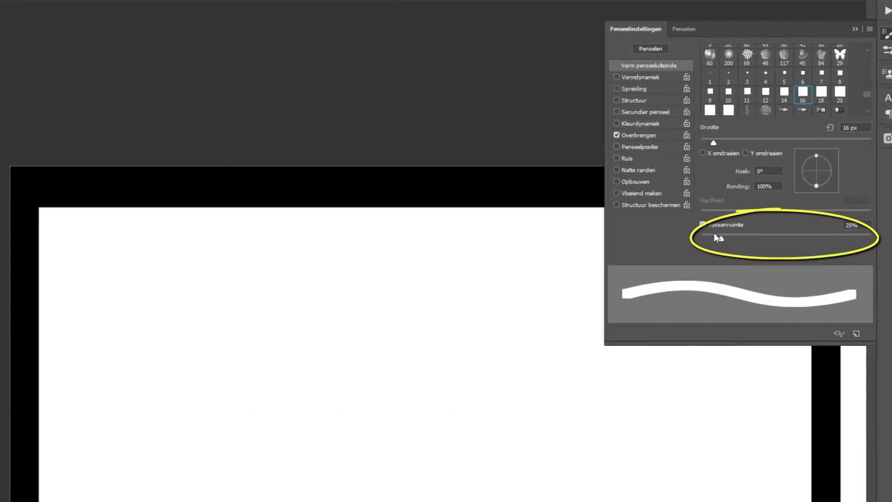
drag(720, 239, 840, 238)
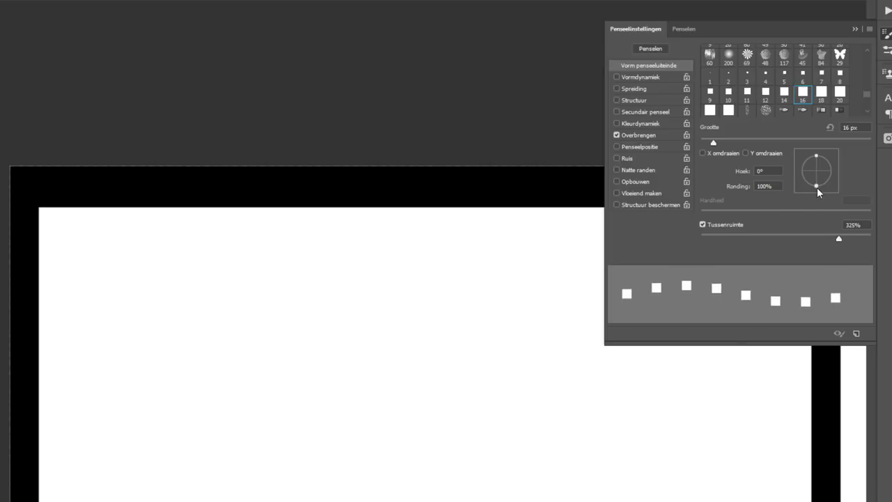
click(47, 188)
drag(47, 188, 530, 189)
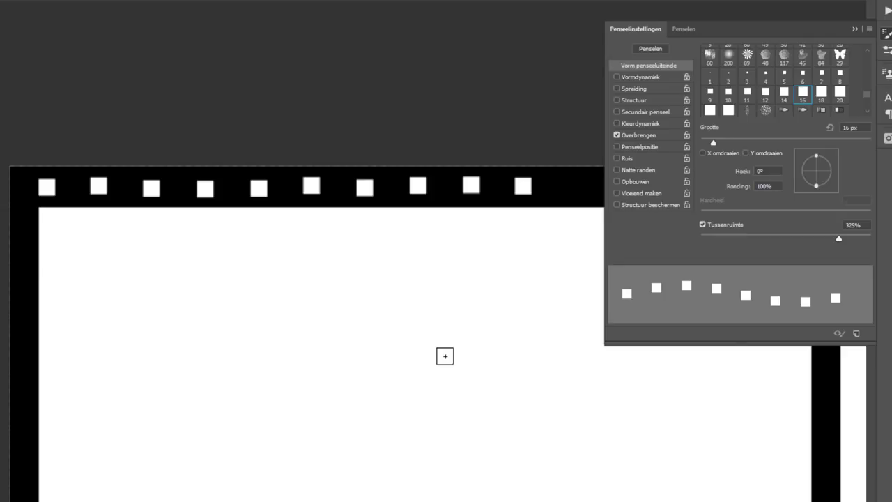
Undo the uneven row and restamp evenly spaced holes from the strip's left end
key(alt+e)
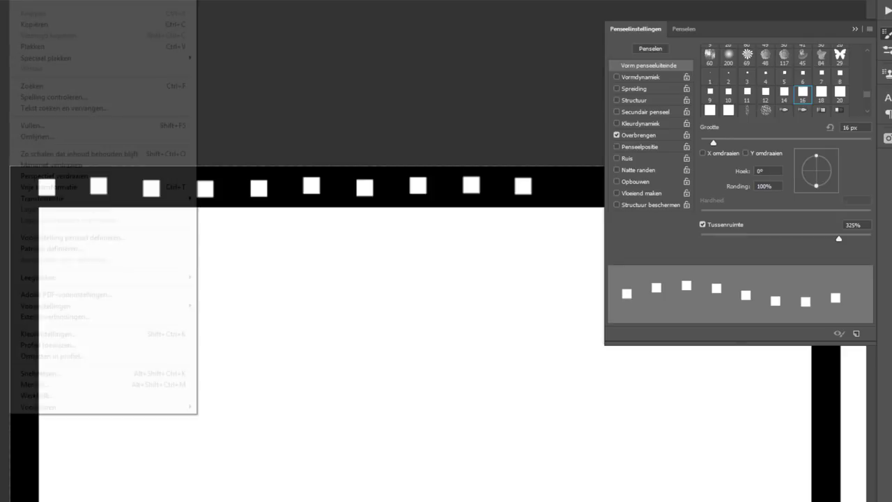
key(ctrl+z)
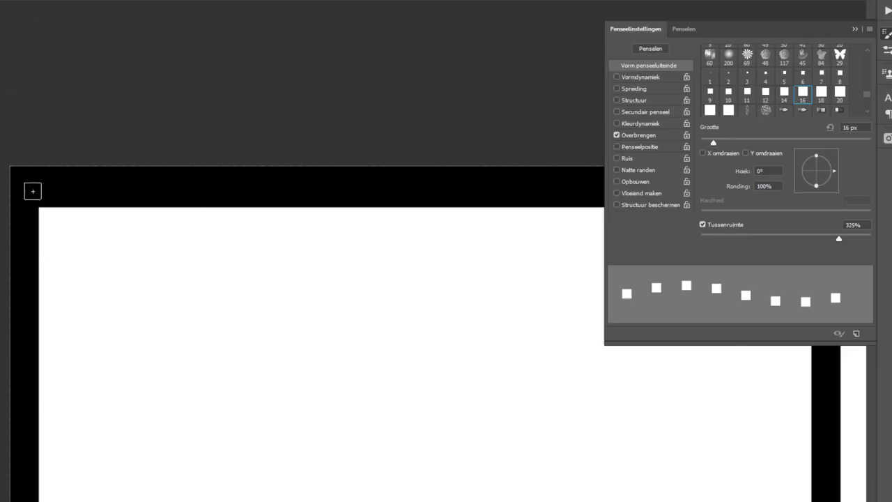
click(29, 186)
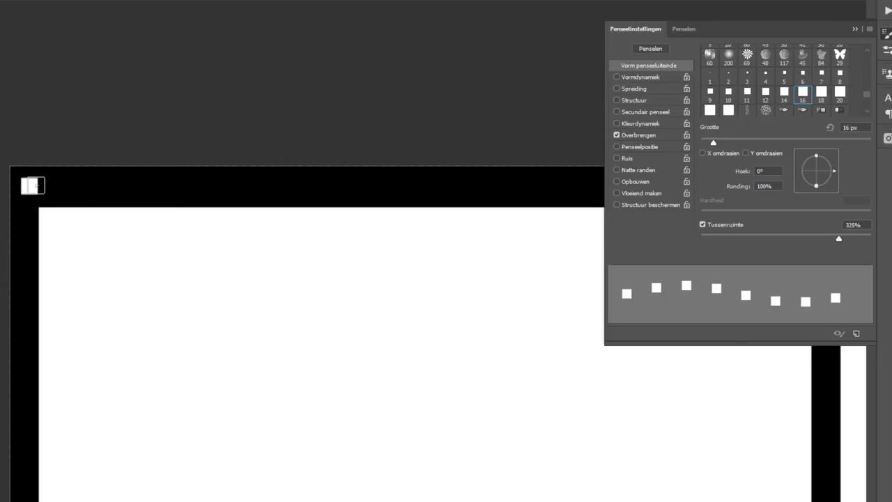
click(82, 186)
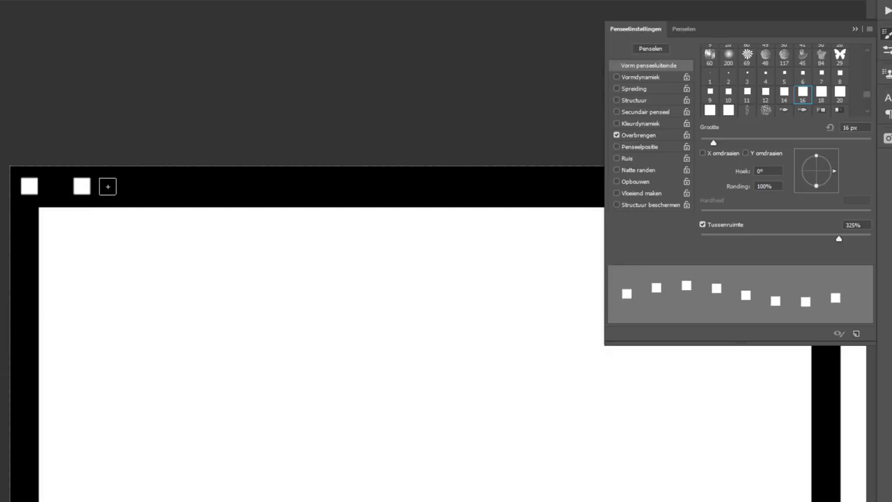
click(136, 186)
click(189, 186)
mouse_move(208, 187)
mouse_down()
mouse_move(340, 196)
mouse_move(702, 189)
mouse_up()
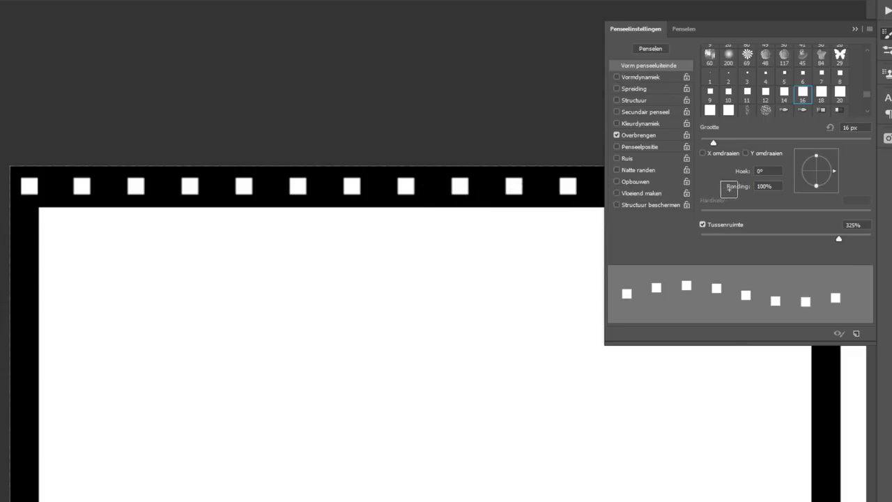
Finish the row of holes to the strip's right end and fit the view on screen
click(857, 30)
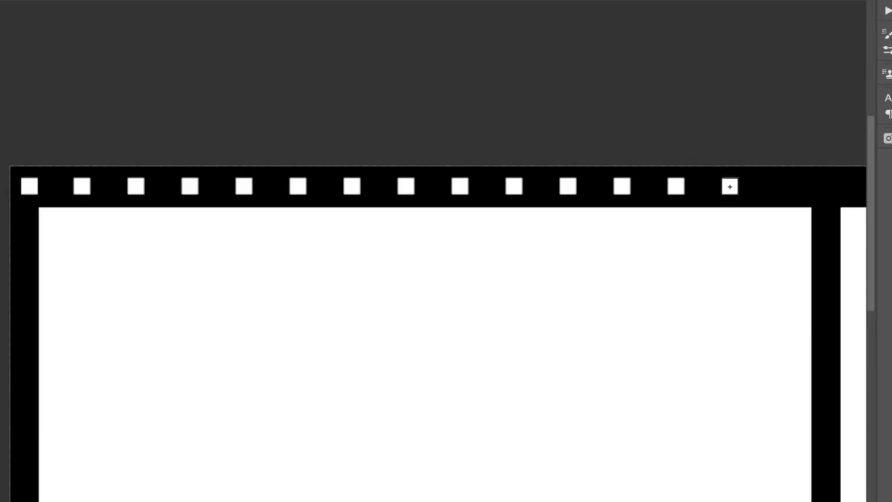
click(781, 186)
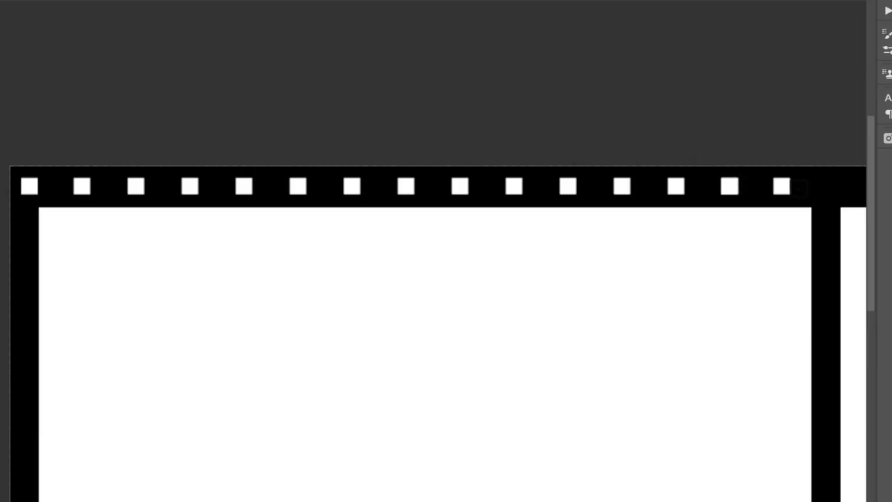
click(836, 186)
drag(868, 185, 880, 185)
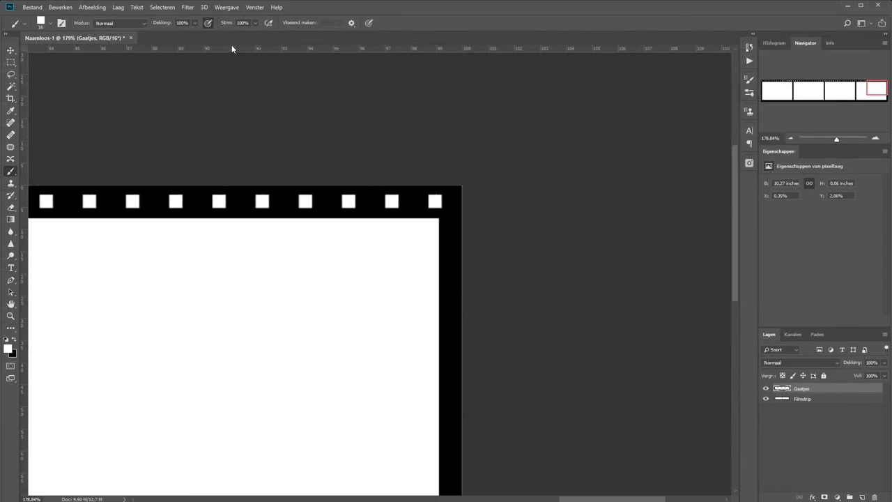
key(z)
click(272, 23)
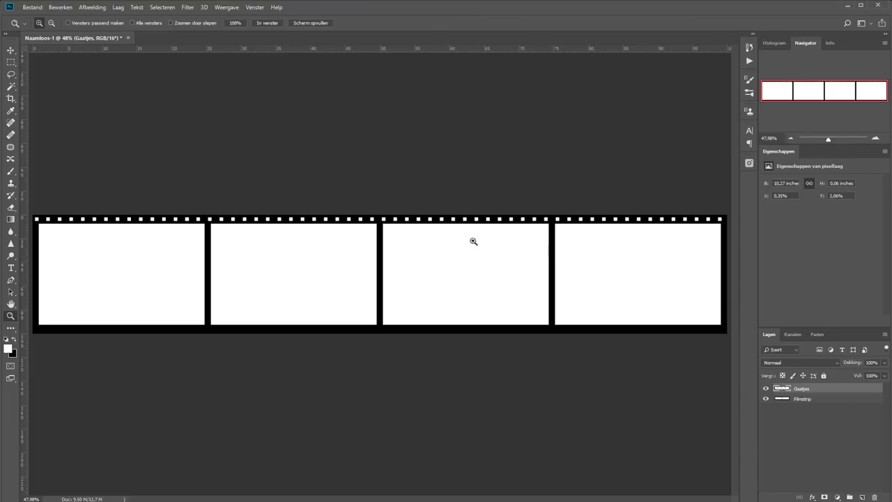
Duplicate the Gaatjes layer as Gaatjes kopiëren
click(117, 7)
mouse_move(140, 44)
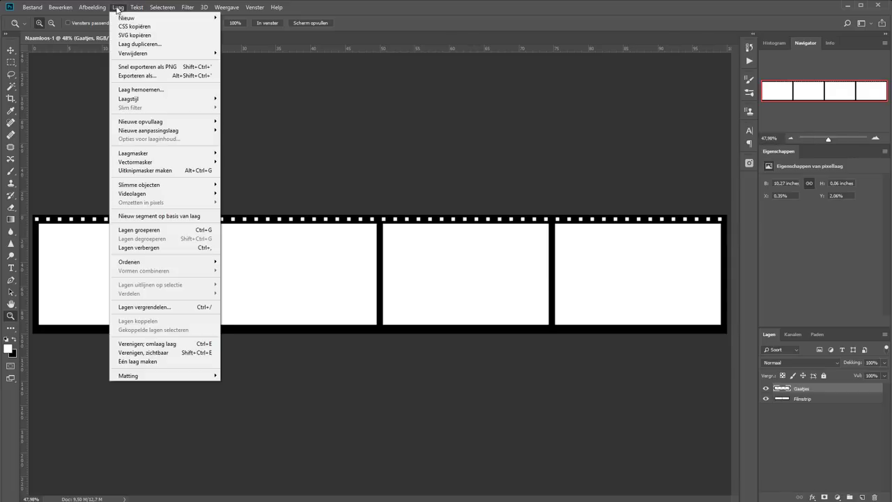
click(139, 43)
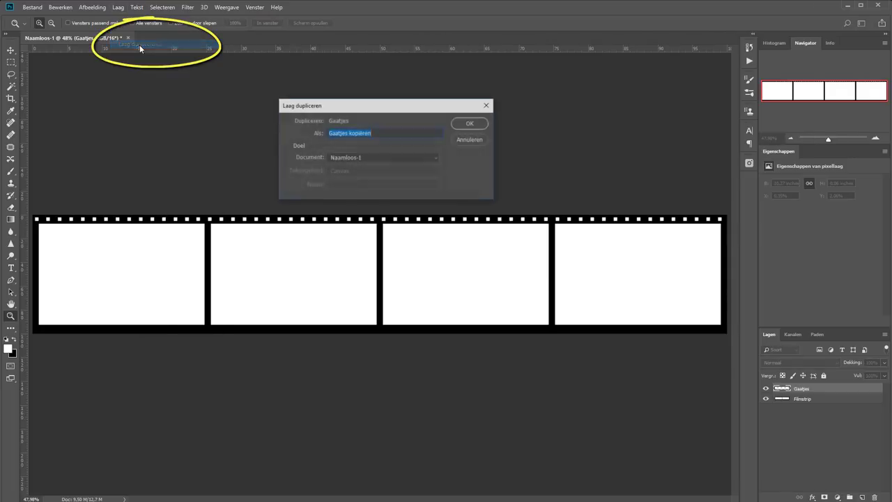
click(466, 124)
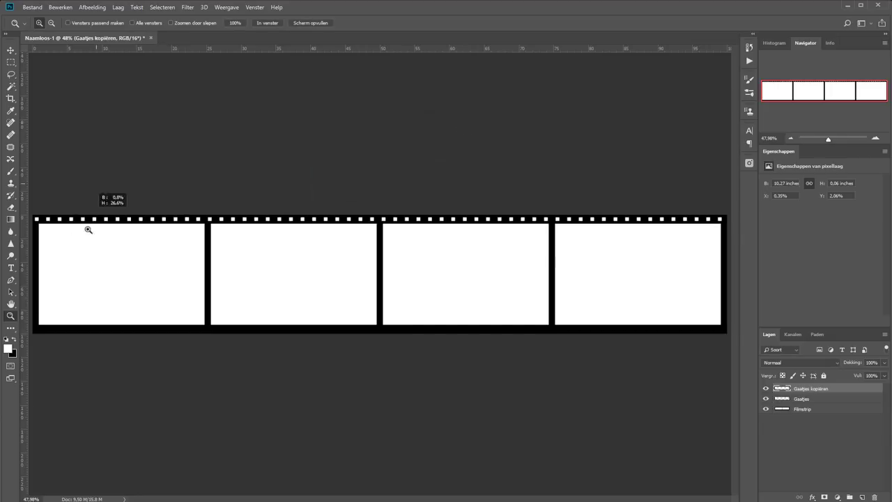
Drag the copied holes down onto the strip's bottom border and fit the view
drag(96, 184, 17, 399)
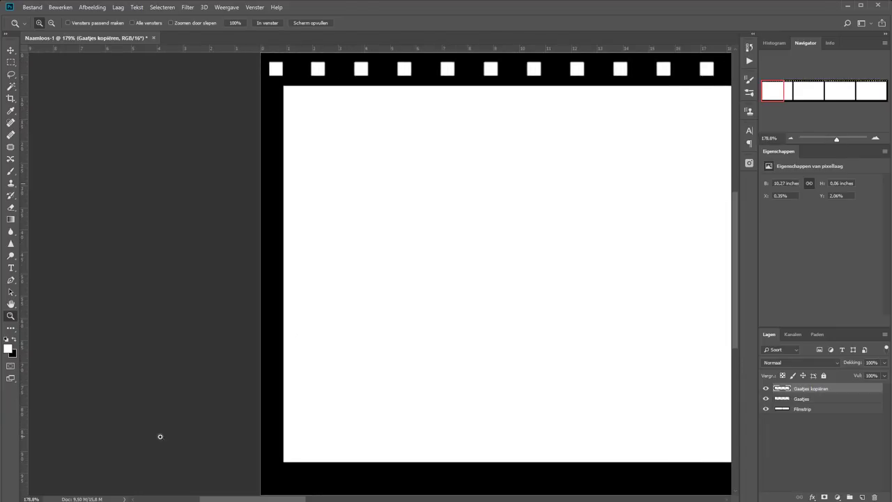
scroll(358, 363, down, 1)
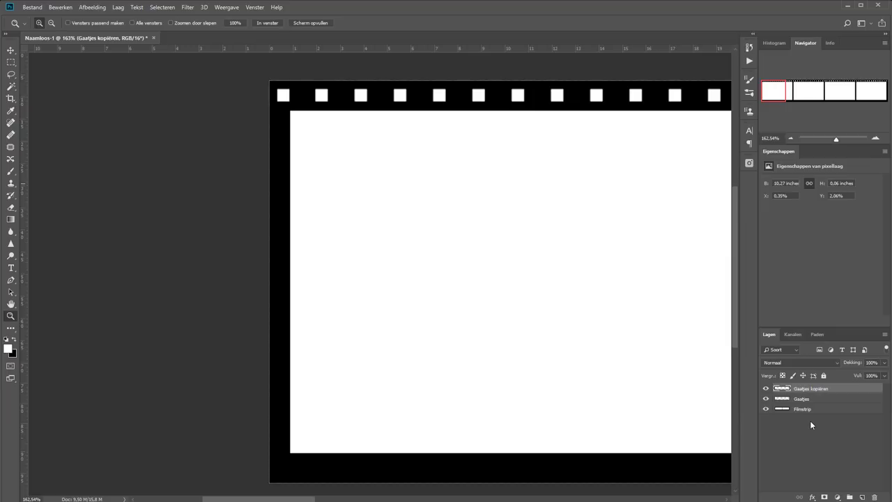
click(11, 50)
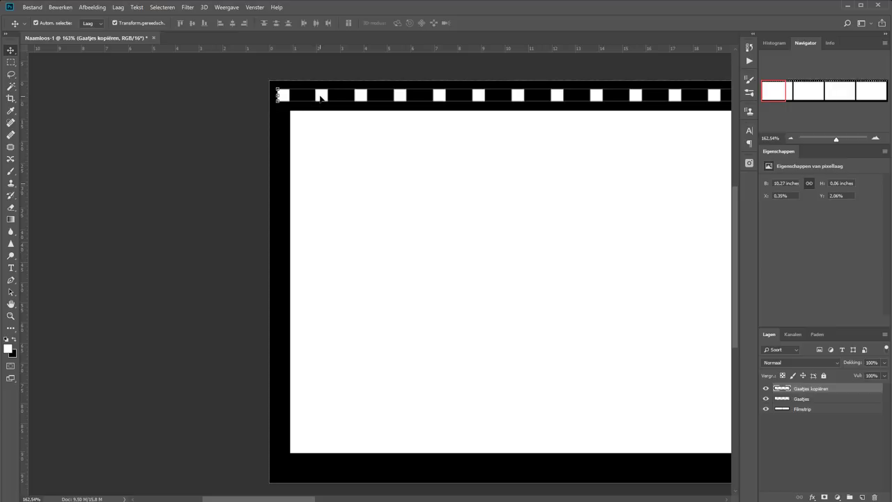
drag(321, 97, 314, 471)
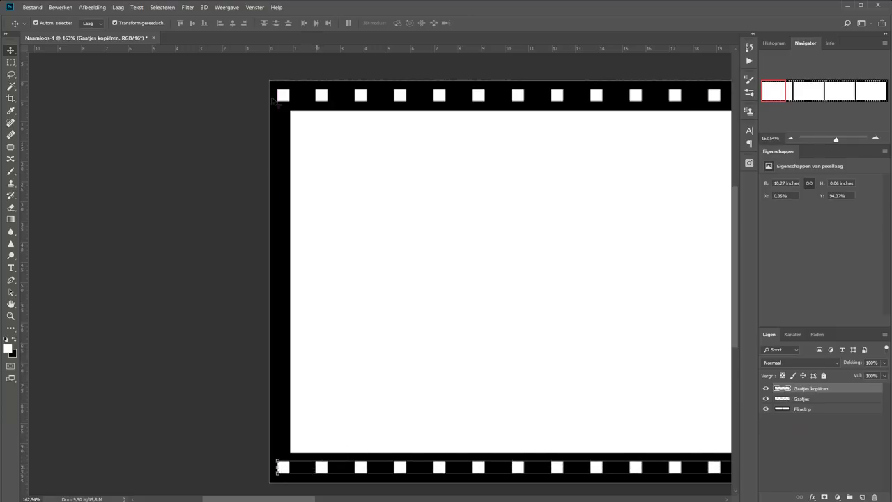
key(z)
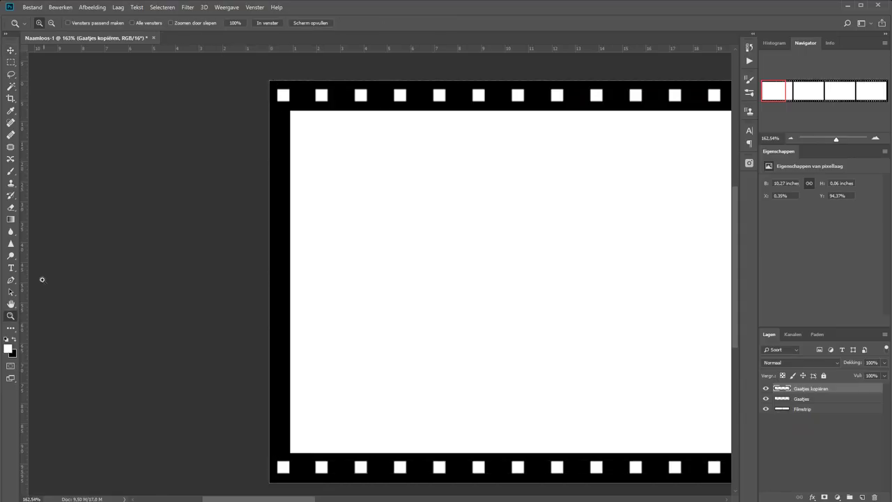
click(271, 24)
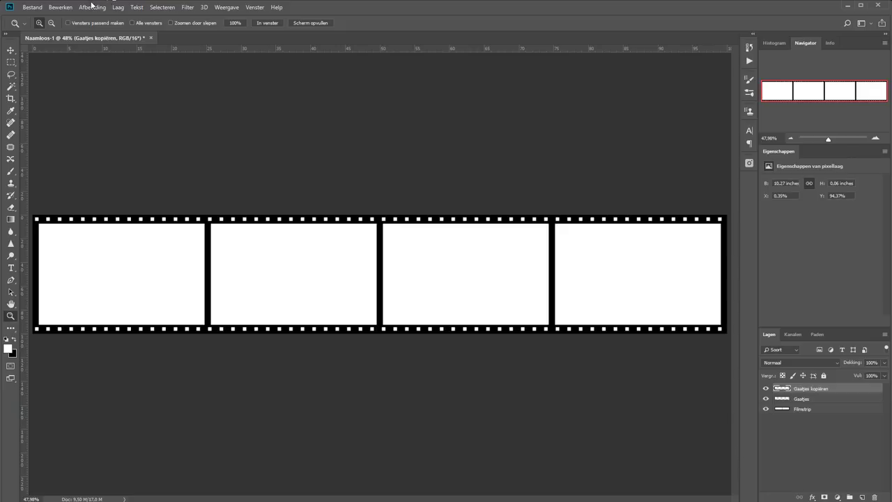
Flatten the film-strip layers into one background layer, then start a new document
click(118, 10)
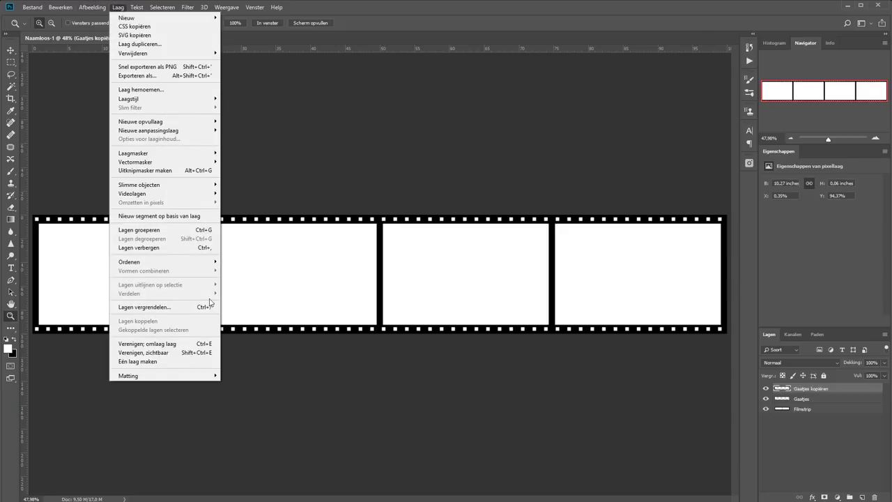
click(158, 362)
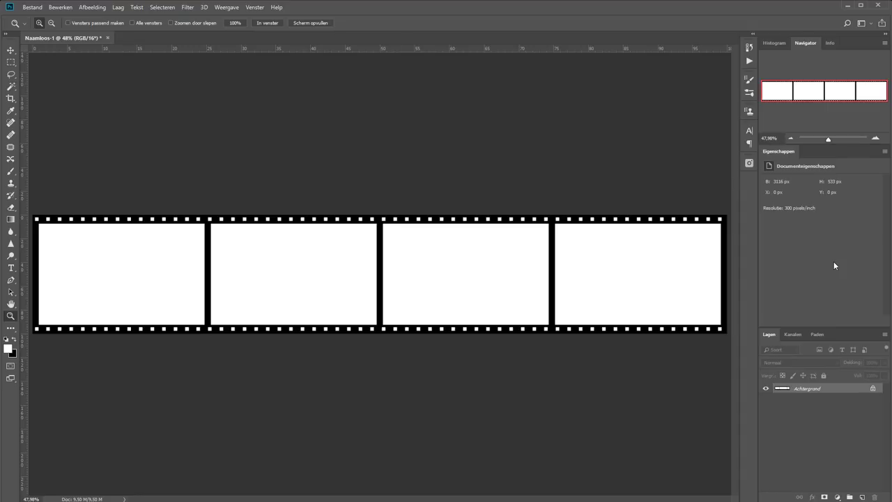
click(32, 7)
click(18, 9)
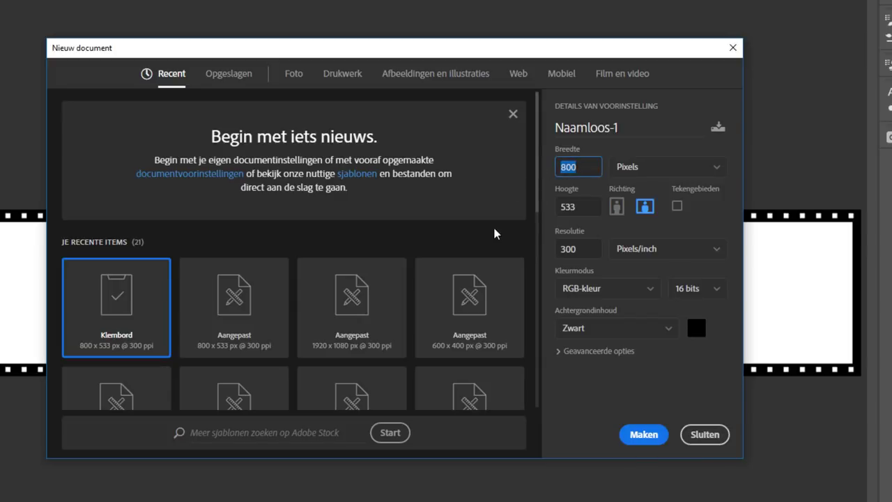
Set the new document's size to 3600 × 2400 px
text(3500)
drag(601, 173, 484, 154)
text(36)
text(00)
drag(589, 208, 549, 206)
text(240)
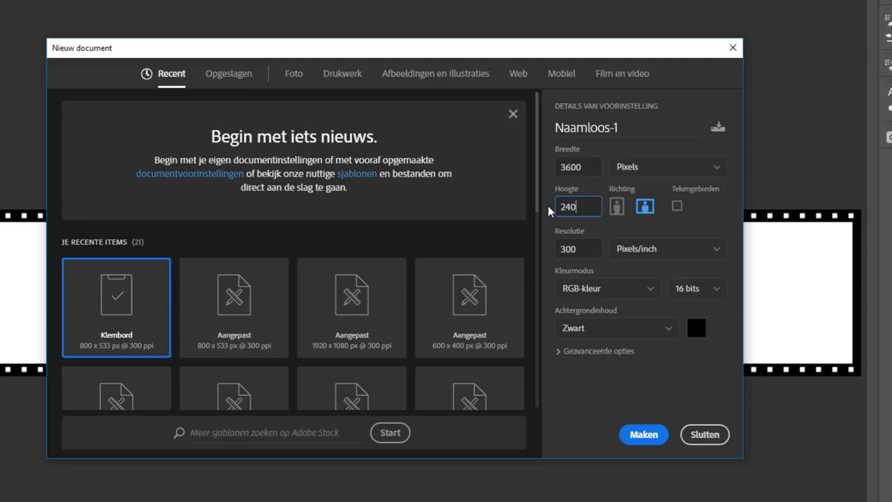
text(0)
Give it a white background, create it, and check it beside the film-strip tab
click(661, 332)
click(585, 351)
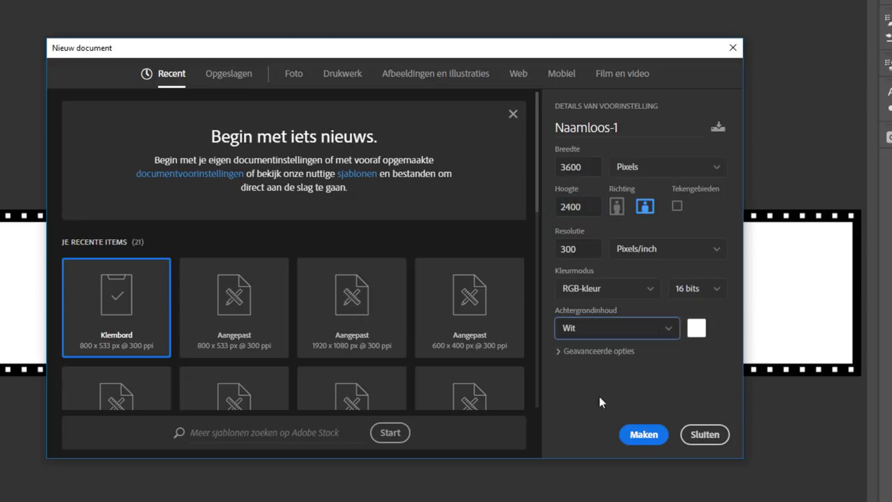
click(643, 435)
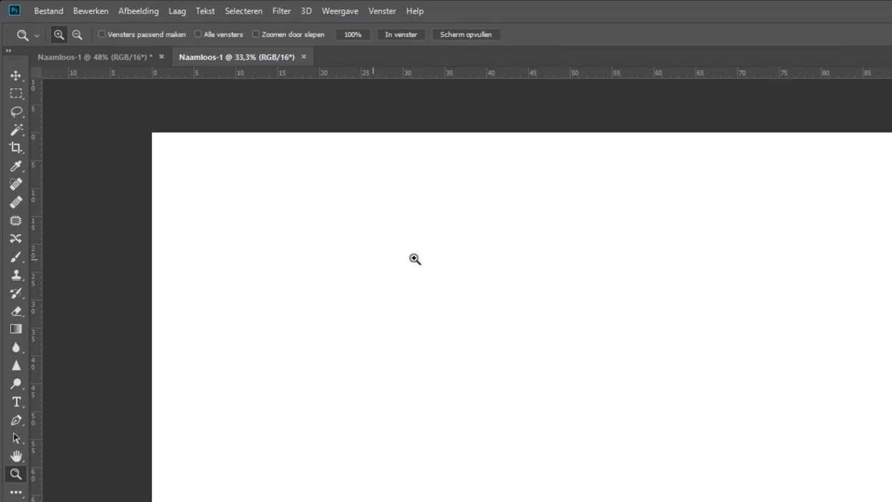
click(103, 55)
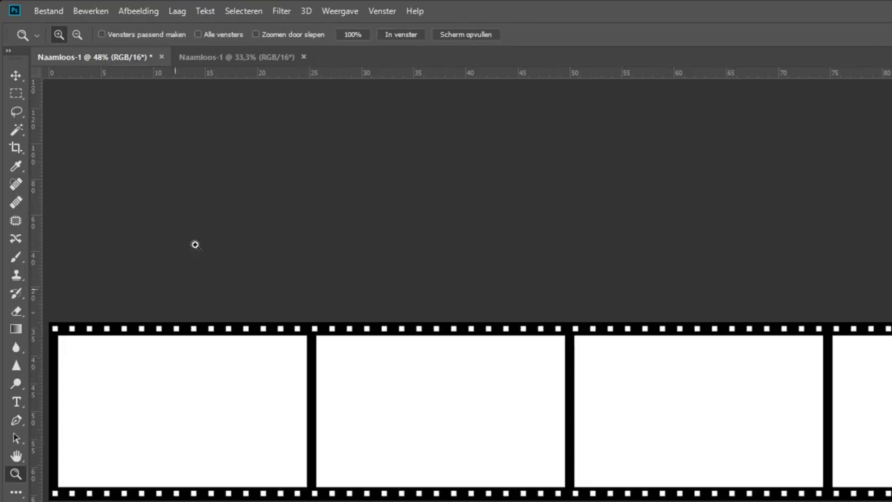
click(211, 57)
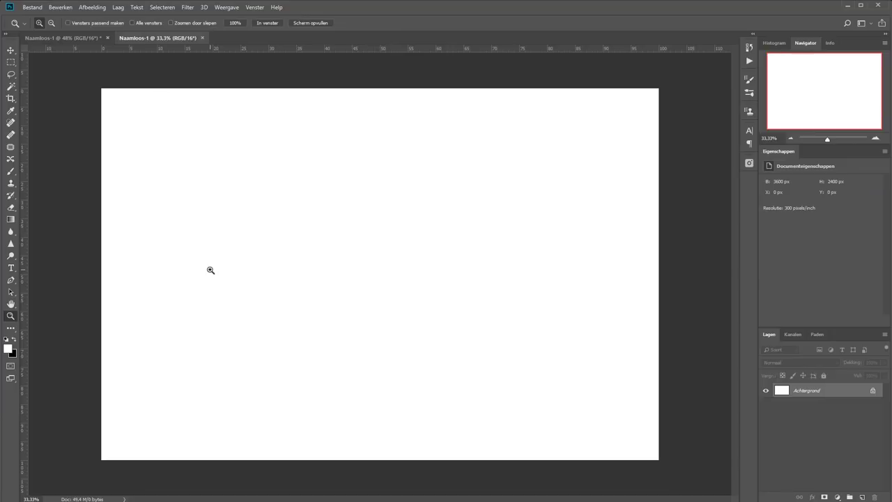
Add a new empty layer, Laag 1, to the blank document
click(118, 8)
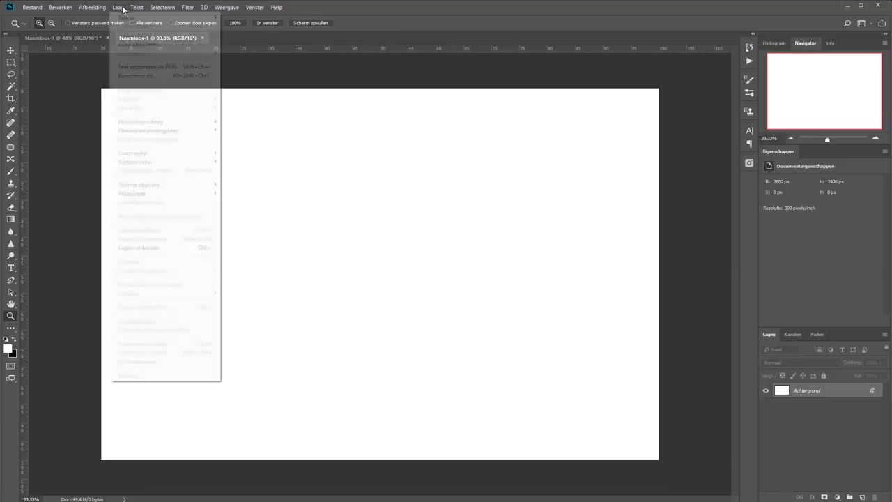
mouse_move(139, 17)
click(242, 18)
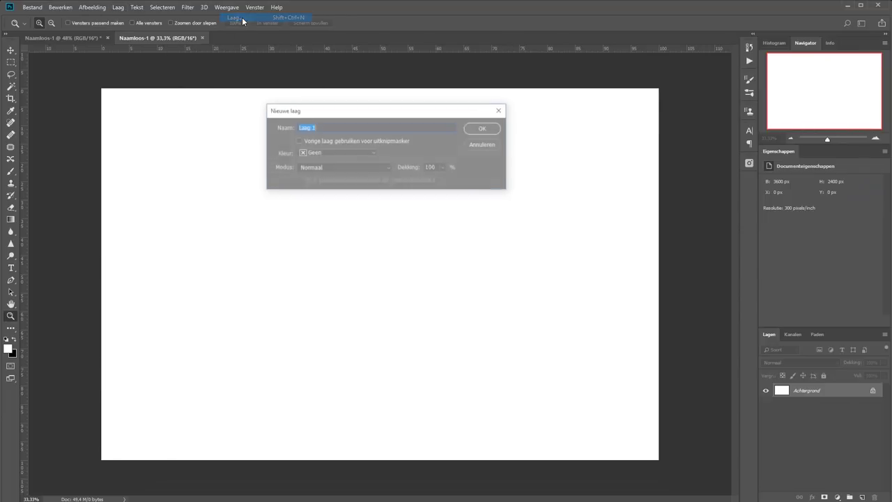
click(491, 128)
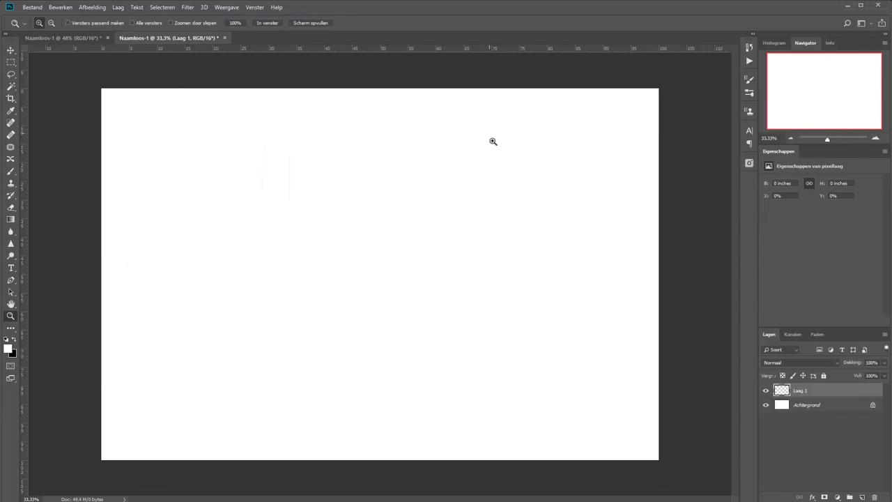
Set the foreground colour to dark blue #374c77 and select the Gradient tool
click(7, 350)
click(632, 304)
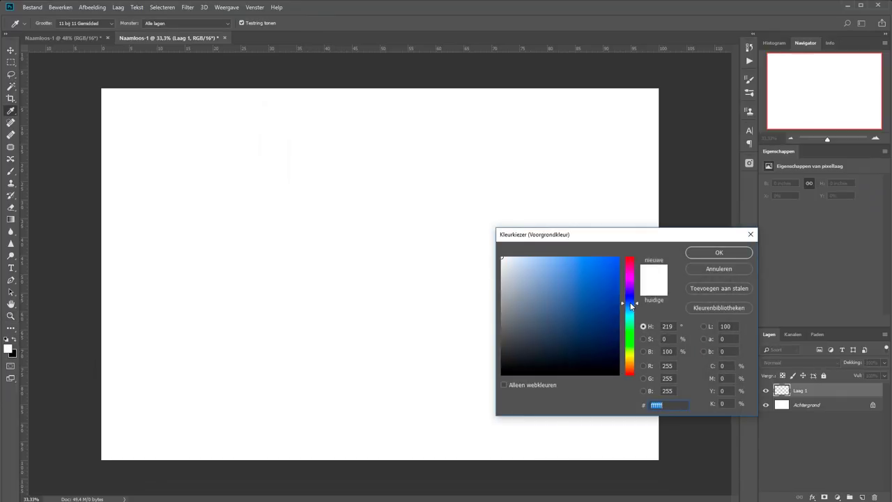
click(565, 315)
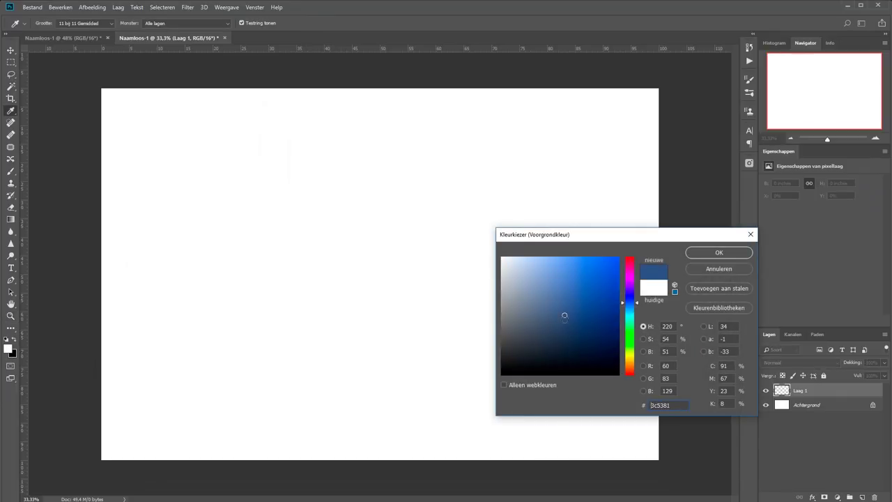
click(711, 253)
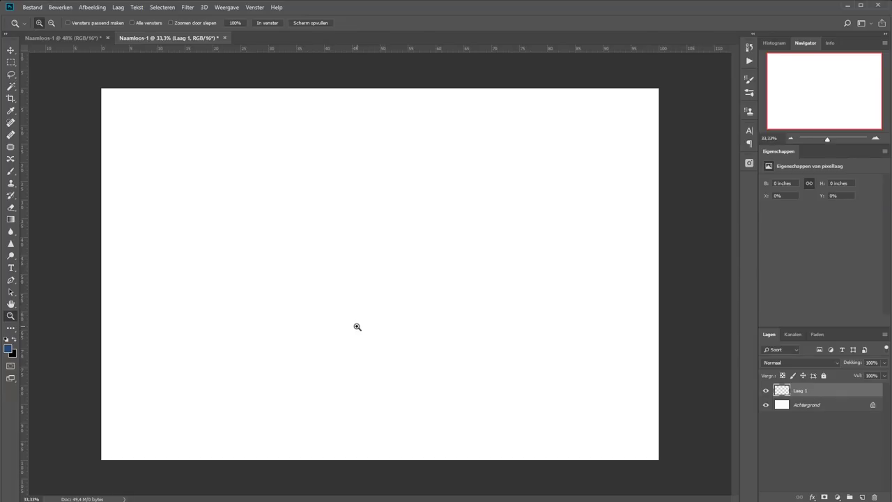
click(11, 220)
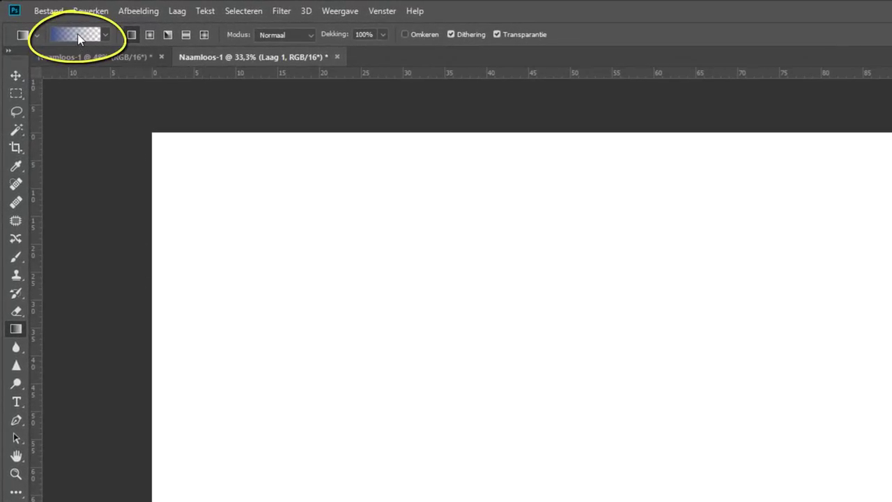
Choose the Foreground to Transparent gradient and paint it in from the top-left on Laag 1
click(77, 33)
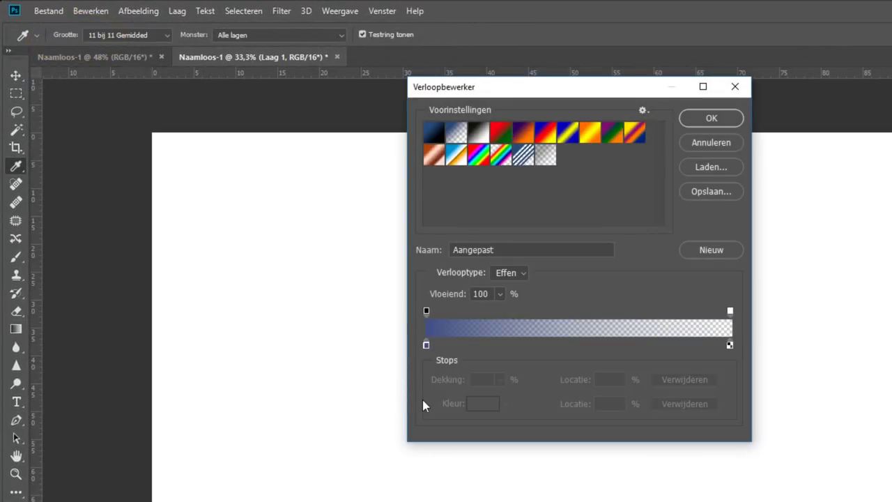
click(456, 132)
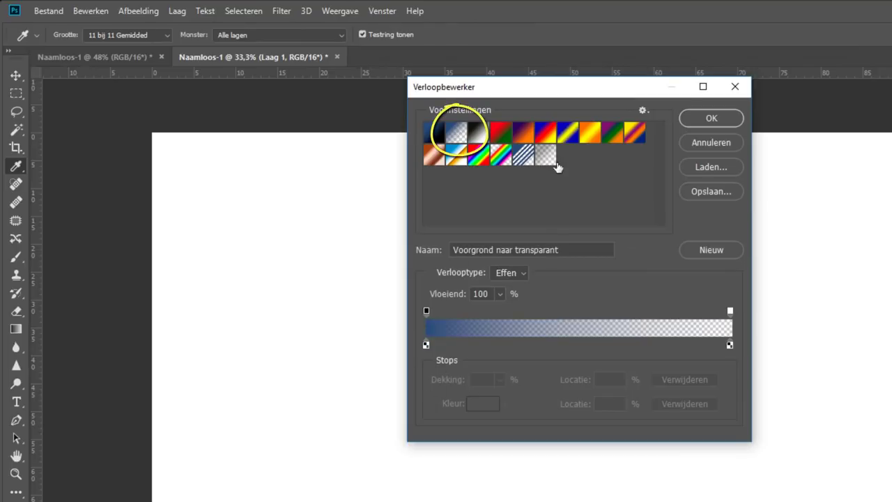
click(729, 120)
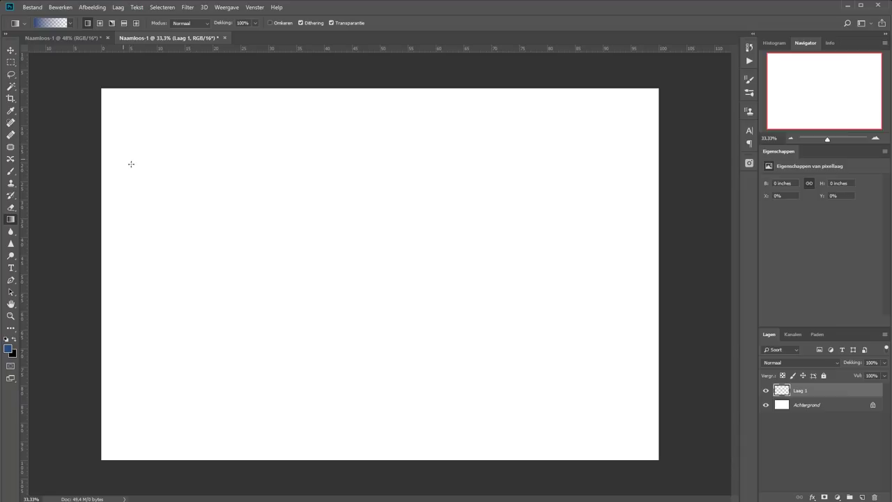
mouse_move(123, 159)
mouse_down()
mouse_move(303, 261)
mouse_move(329, 262)
mouse_up()
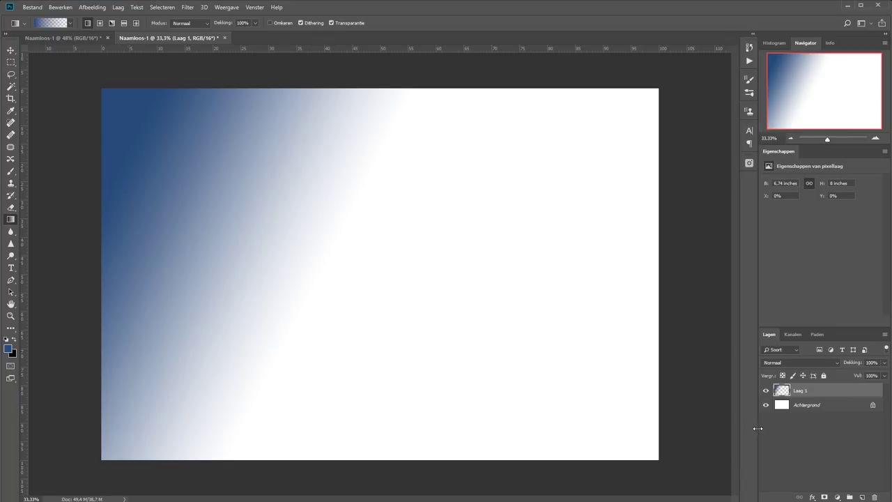
Add Laag 2 and paint a diagonal blue gradient from the bottom-left, replacing a bottom-edge attempt
click(118, 7)
mouse_move(165, 17)
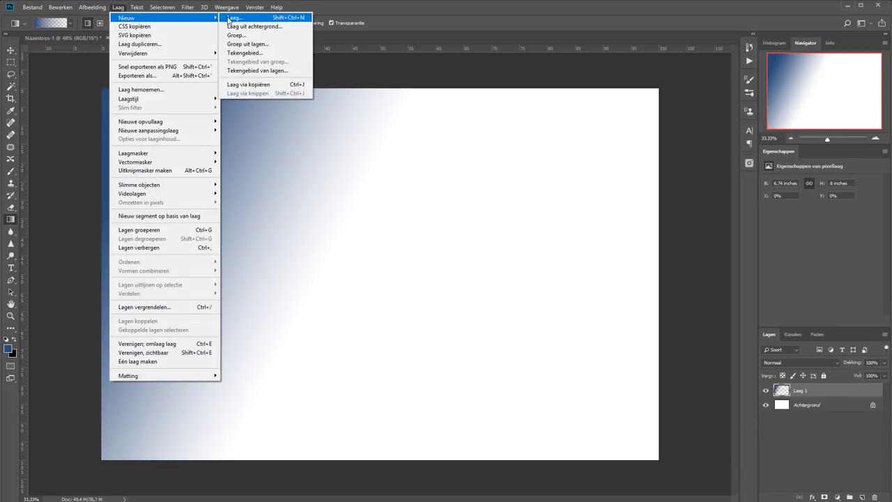
click(230, 18)
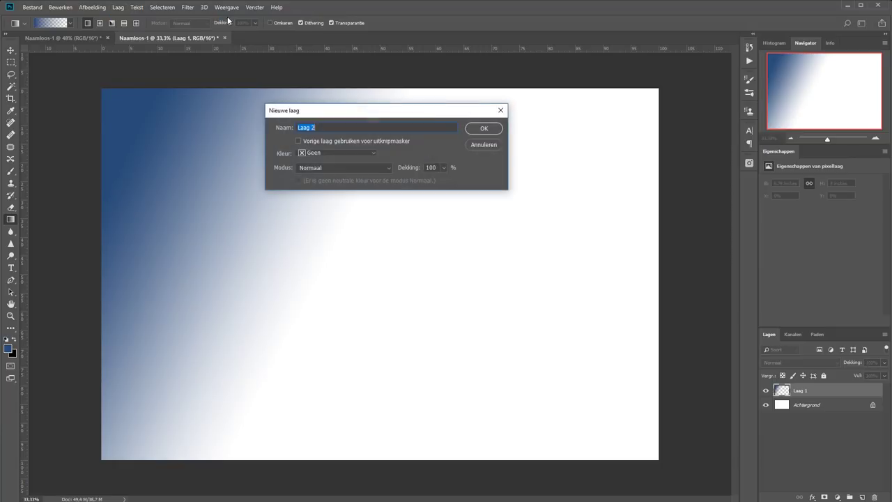
click(489, 132)
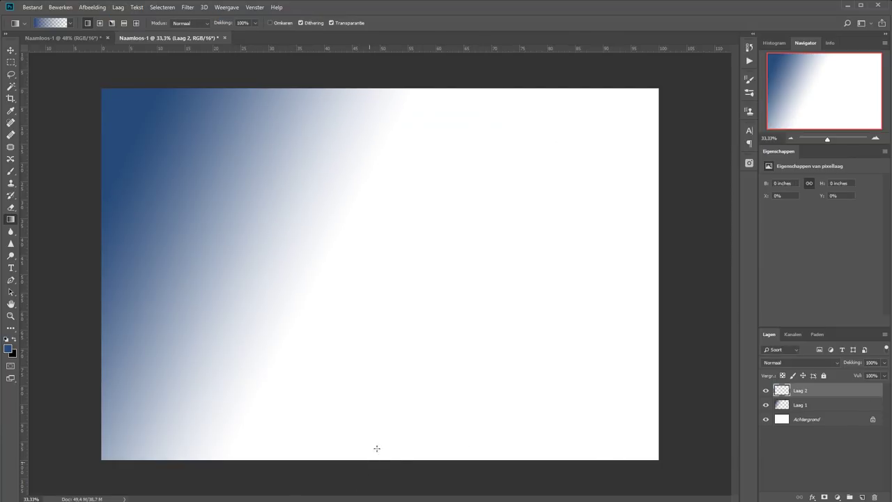
drag(375, 459, 376, 375)
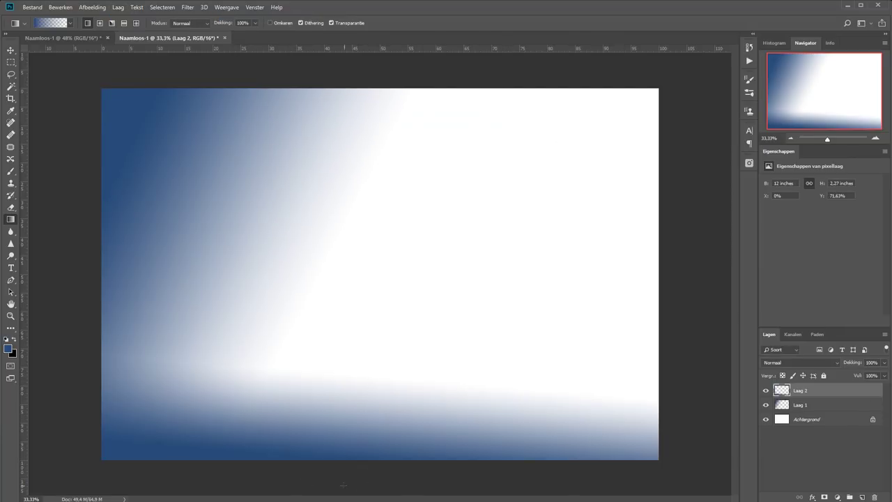
click(60, 7)
click(77, 17)
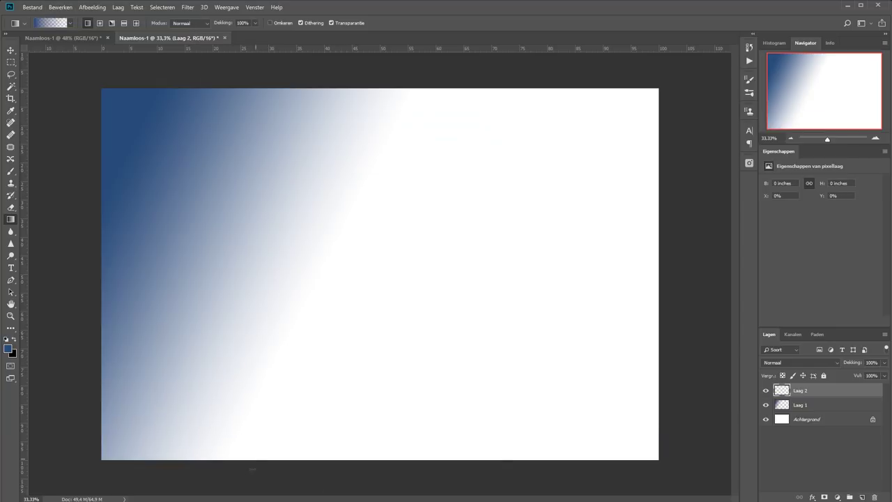
drag(214, 490, 295, 361)
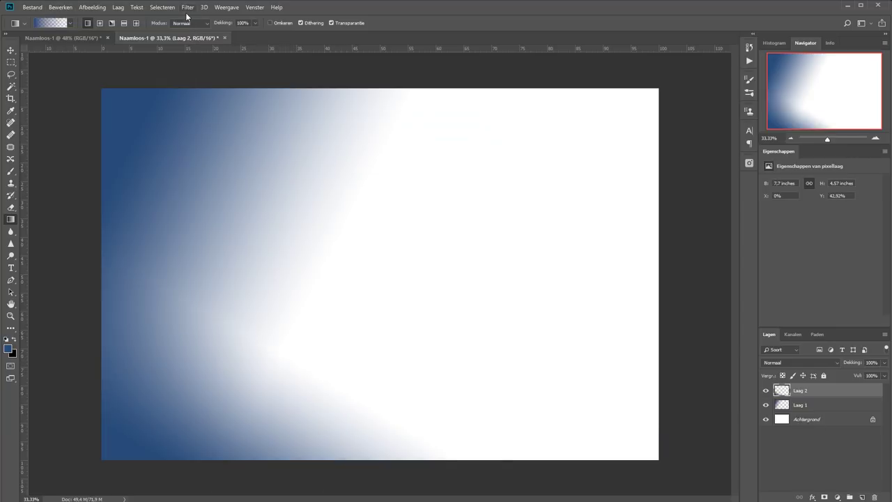
Add Laag 3 and paint a blue gradient in from the right edge
click(118, 7)
click(234, 17)
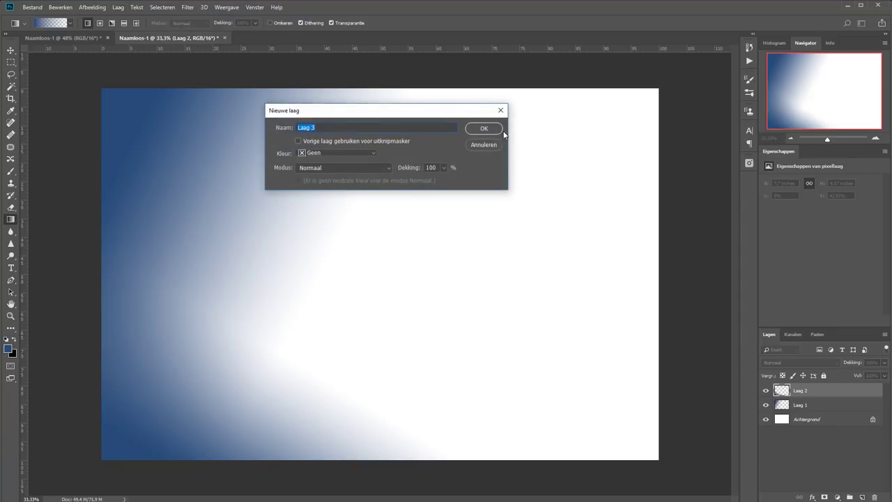
click(481, 127)
drag(658, 193, 456, 257)
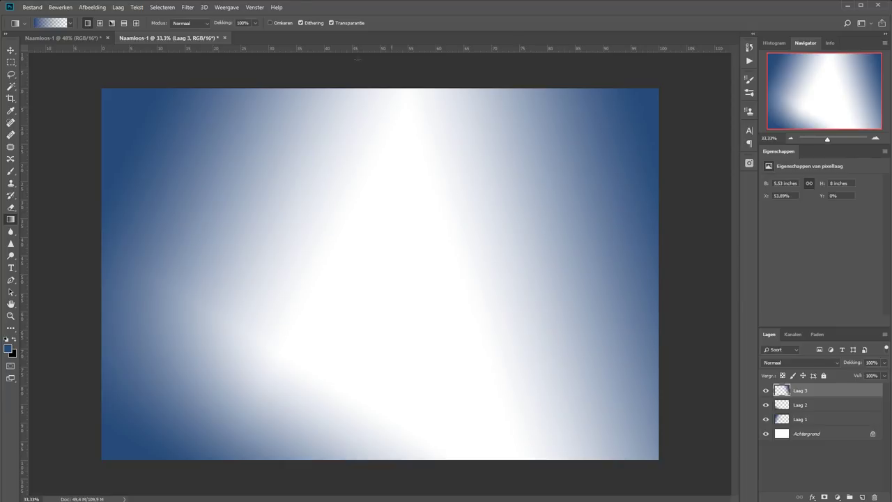
click(118, 7)
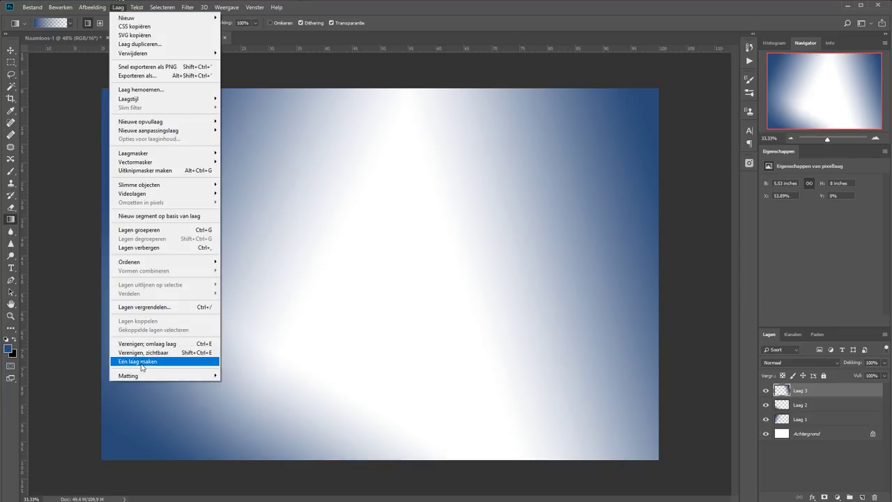
Flatten the gradient layers and drag the film-strip layer onto the gradient document
click(136, 361)
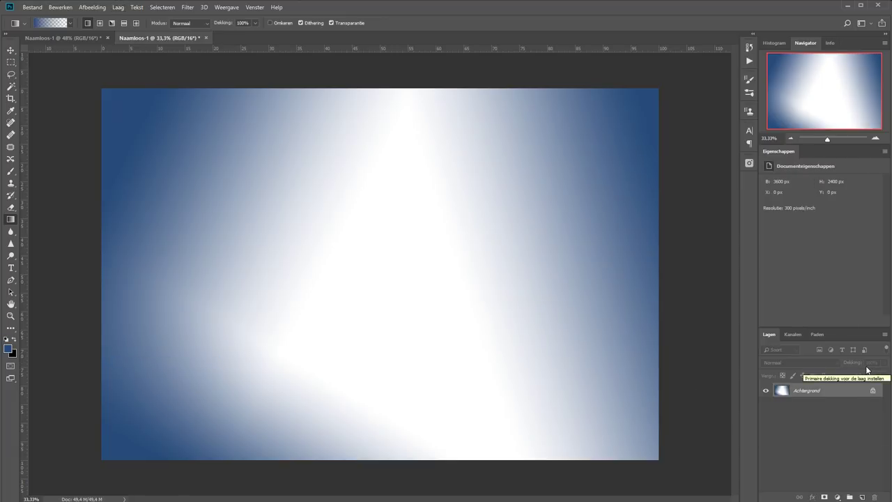
click(45, 35)
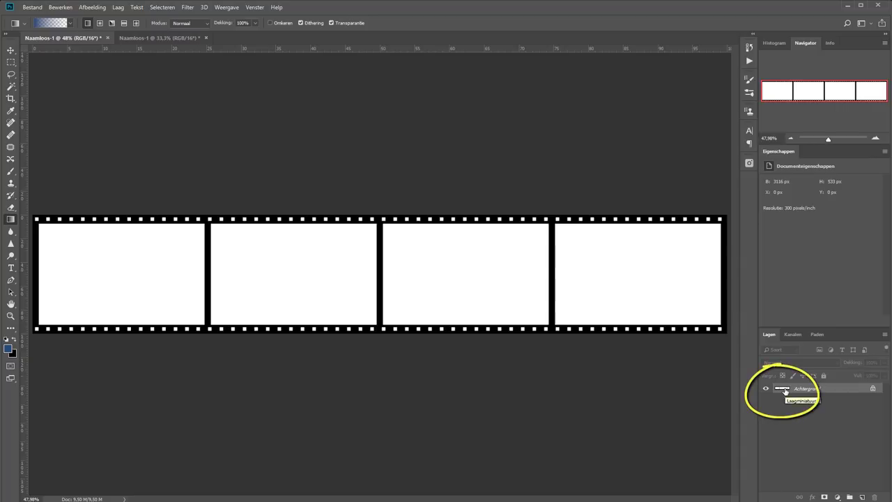
mouse_move(785, 391)
mouse_down()
mouse_move(544, 270)
mouse_move(149, 37)
mouse_up()
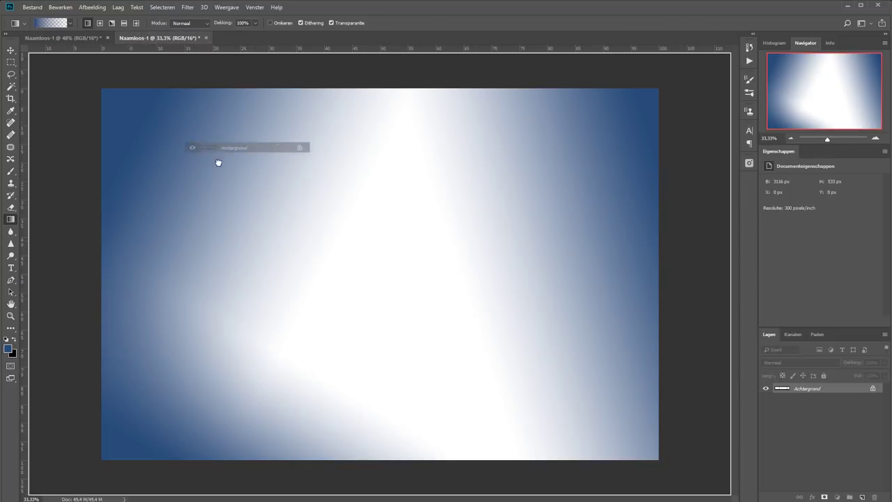
drag(149, 37, 382, 276)
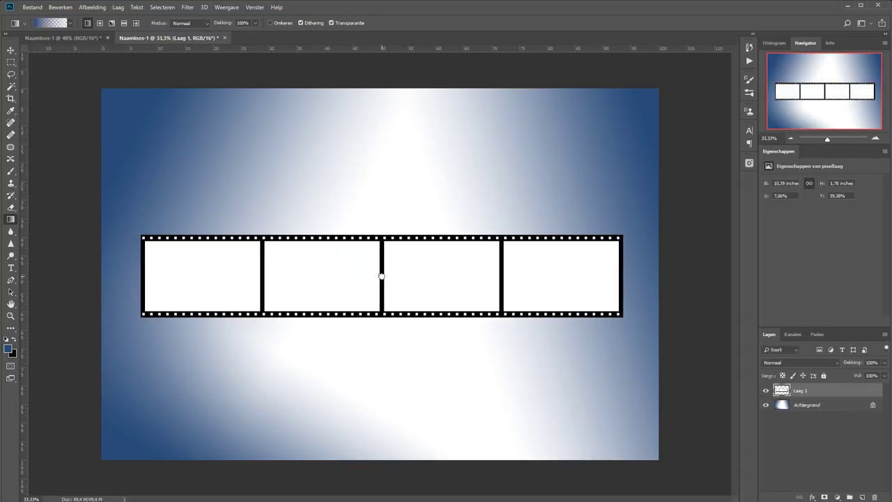
Close the original film-strip document without saving
click(45, 37)
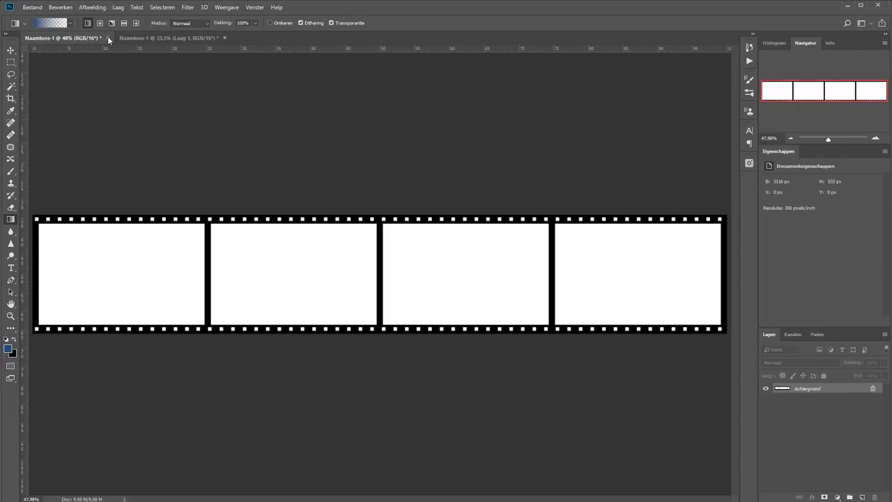
click(108, 37)
click(460, 192)
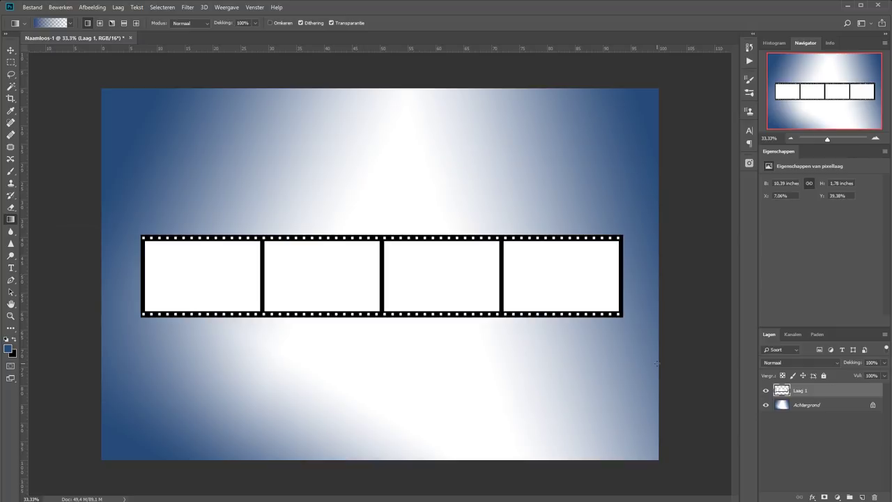
Magic Wand-select every white frame and sprocket hole with Aangrenzend unchecked
key(z)
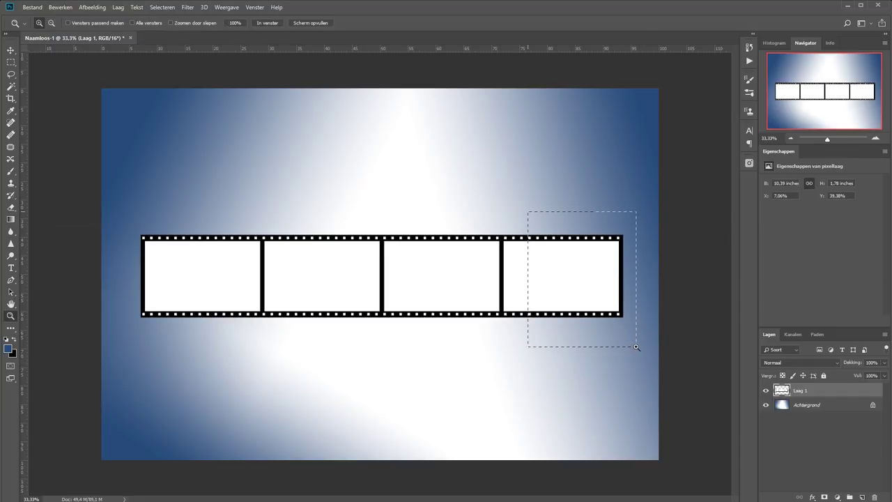
drag(527, 211, 629, 337)
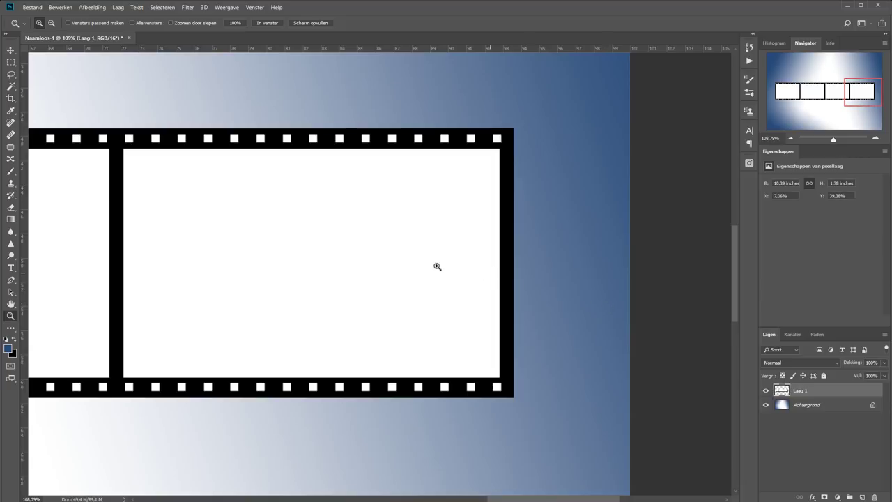
click(11, 88)
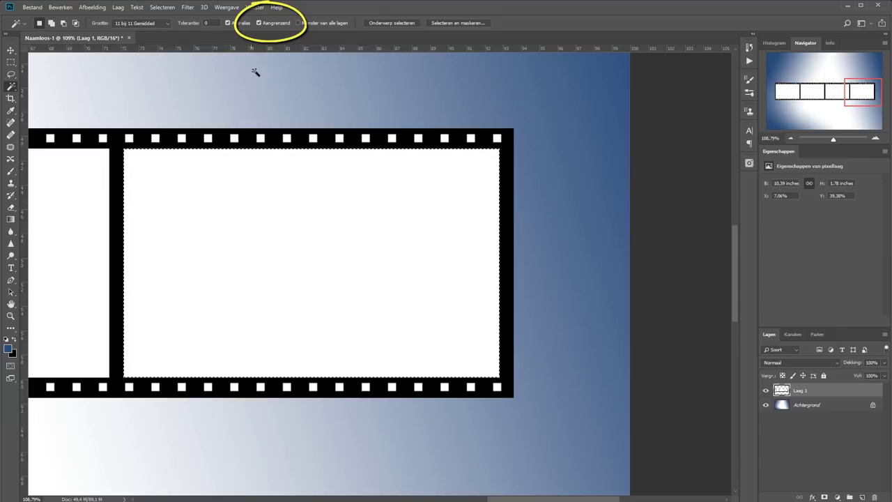
click(259, 23)
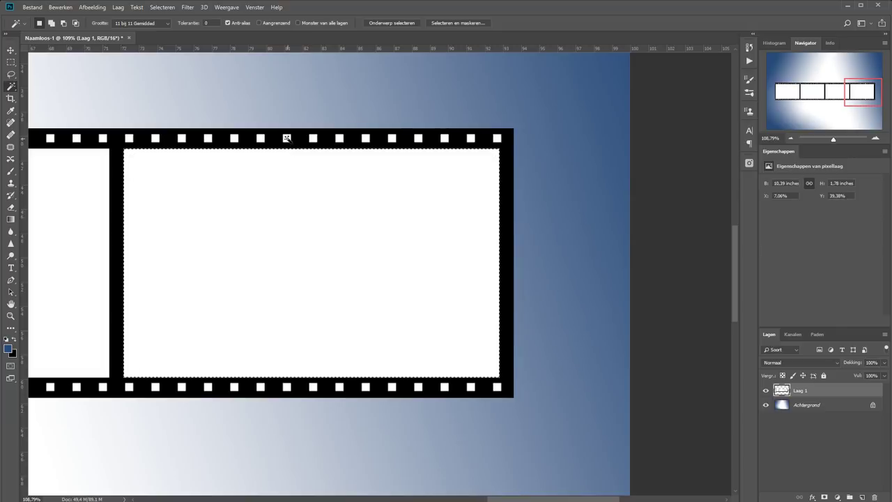
click(287, 138)
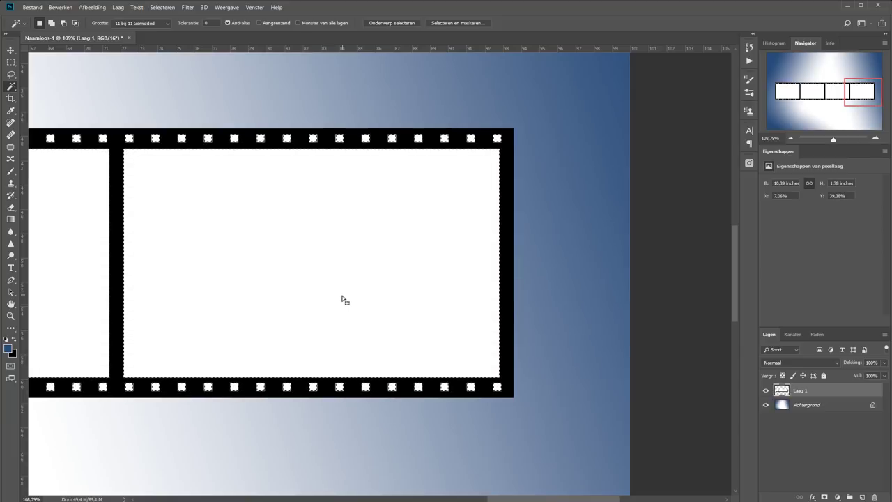
click(11, 315)
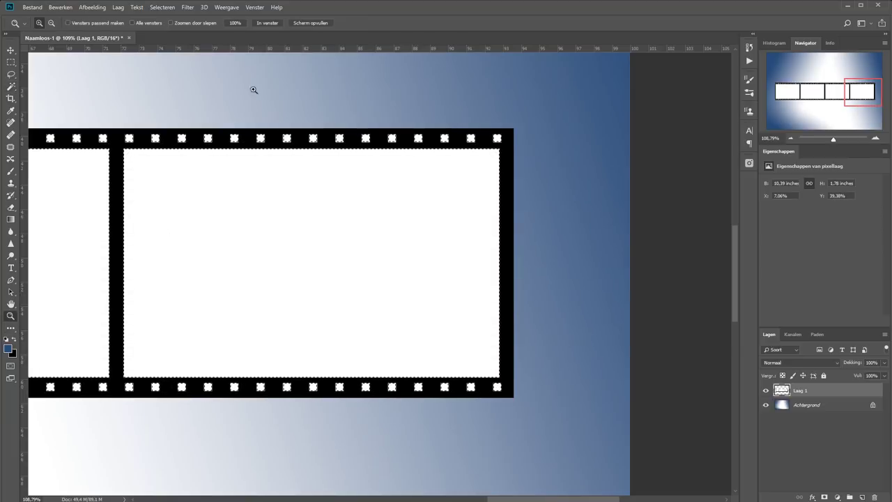
Delete the selected white areas of the film strip, deselect, and fit the canvas in the window
click(267, 26)
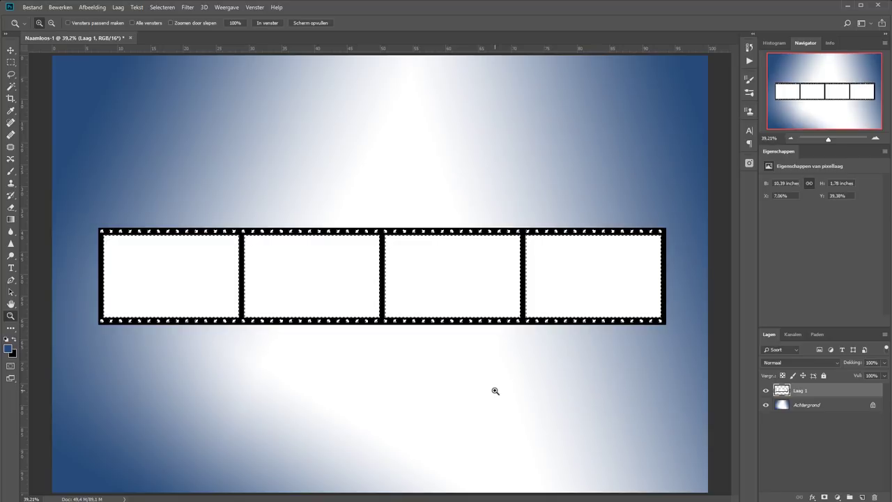
drag(687, 360, 558, 188)
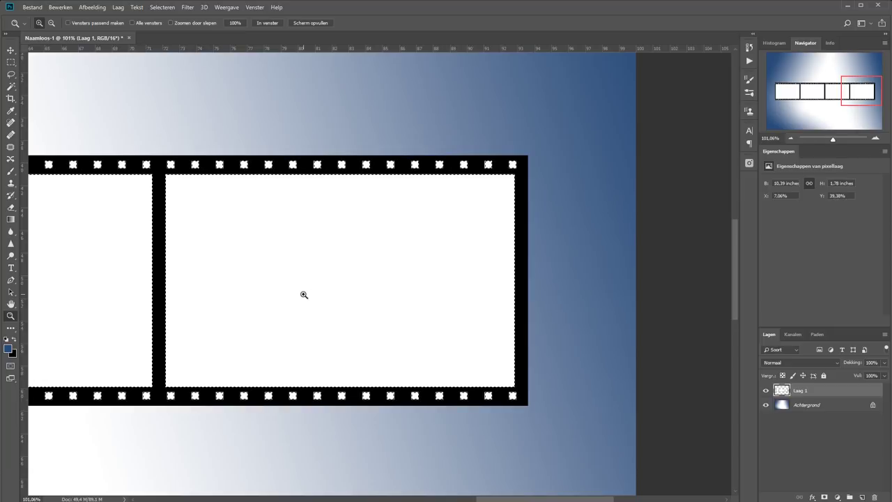
key(Delete)
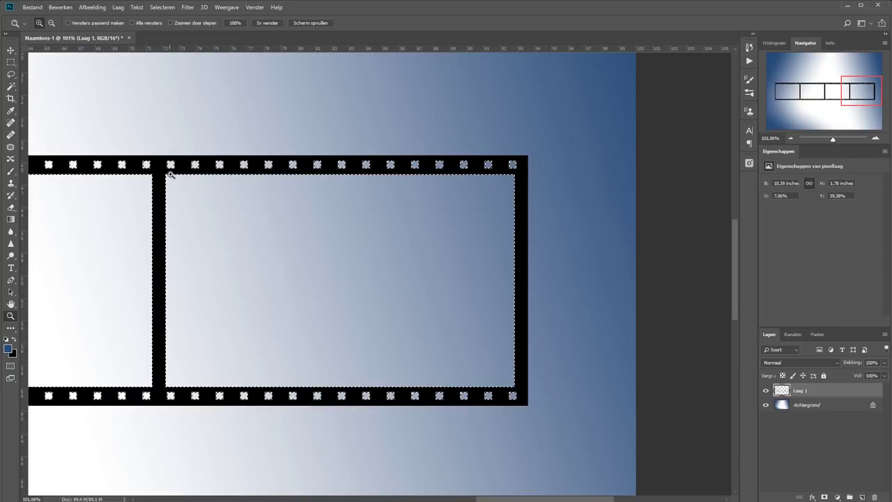
click(152, 7)
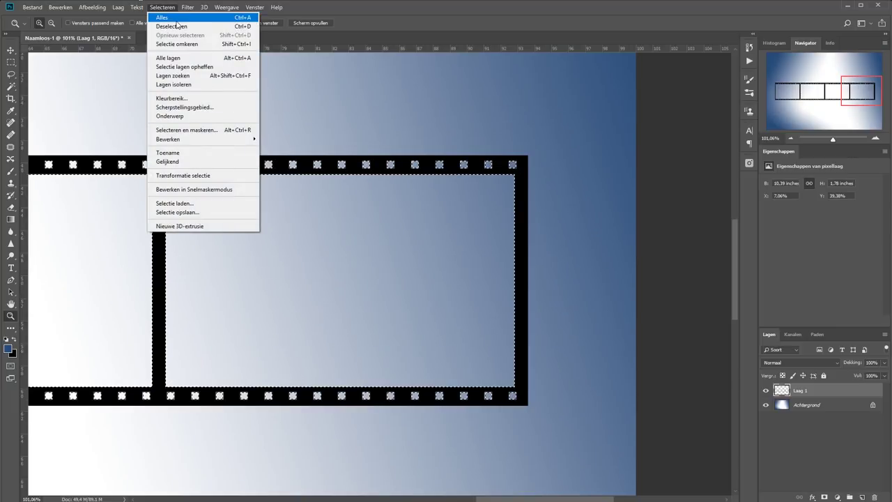
click(180, 28)
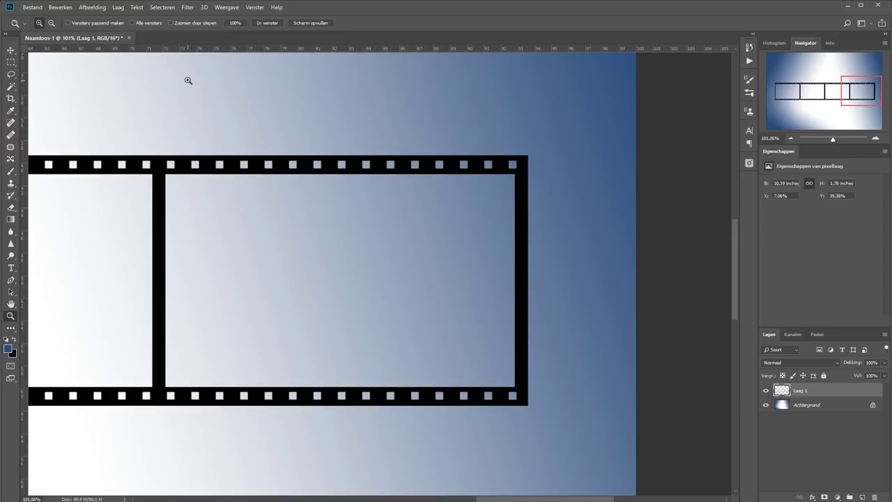
click(267, 23)
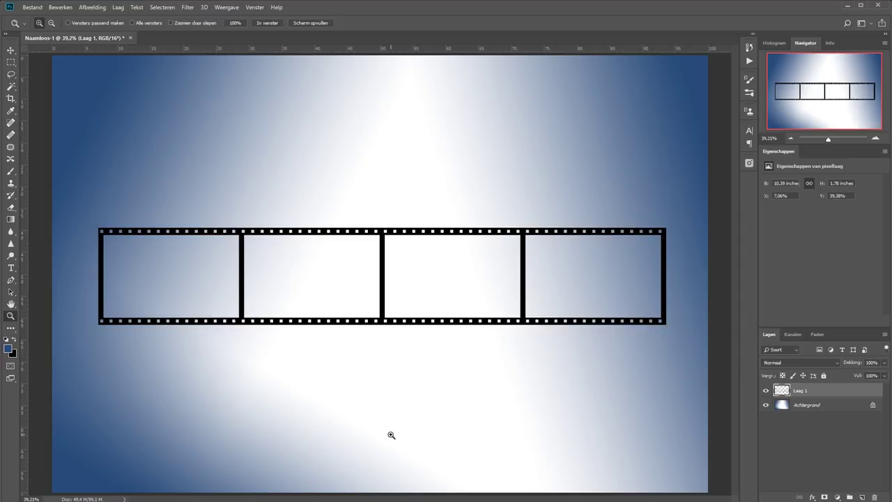
key(alt+Tab)
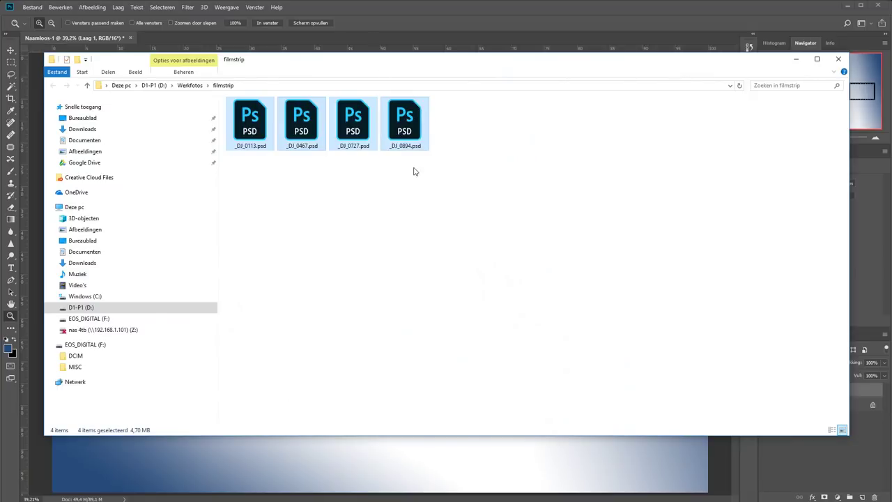
Open the four concert PSDs and drop the singer photo onto the filmstrip document
drag(434, 193, 224, 95)
key(Return)
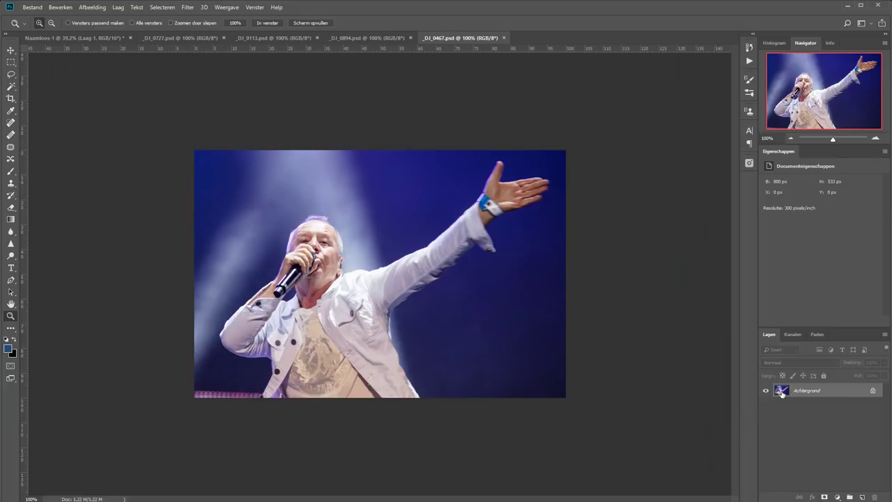
drag(781, 392, 61, 39)
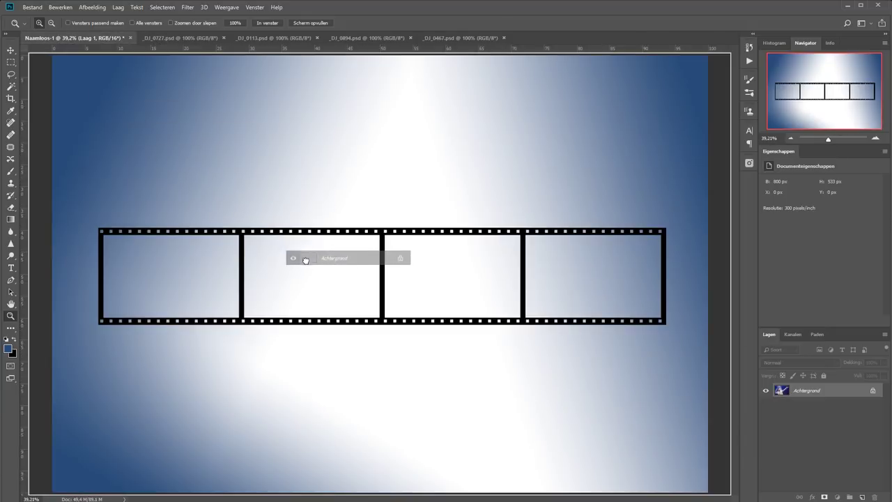
drag(61, 39, 305, 263)
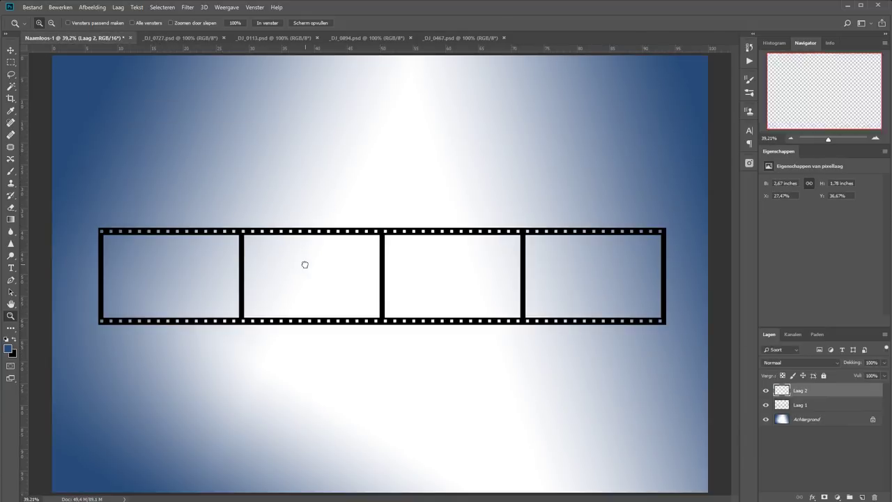
Drag DJ_0727, DJ_0113 and DJ_0894 into the filmstrip document, then close the photo tabs
click(179, 38)
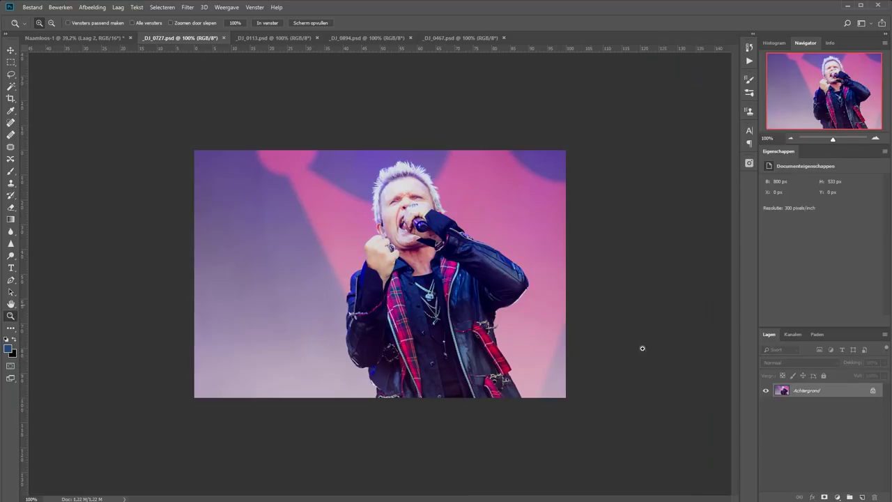
mouse_move(781, 391)
mouse_down()
mouse_move(186, 82)
mouse_move(197, 177)
mouse_up()
click(274, 38)
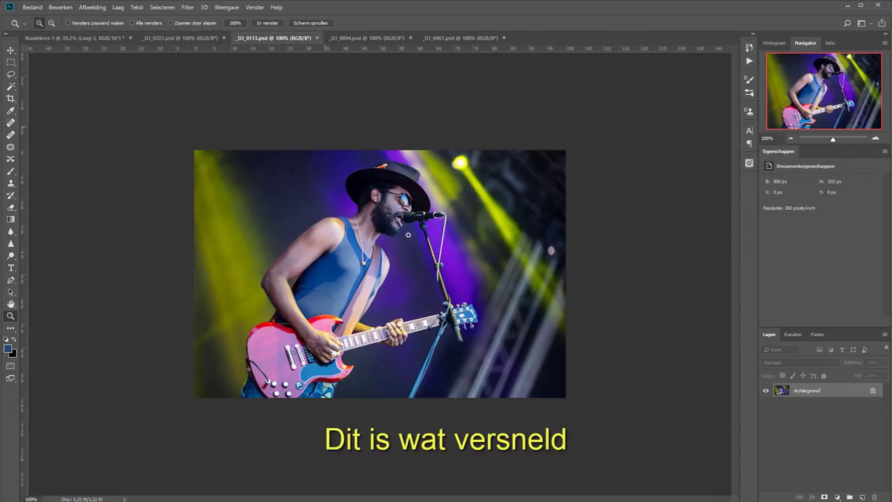
drag(781, 390, 433, 181)
click(367, 37)
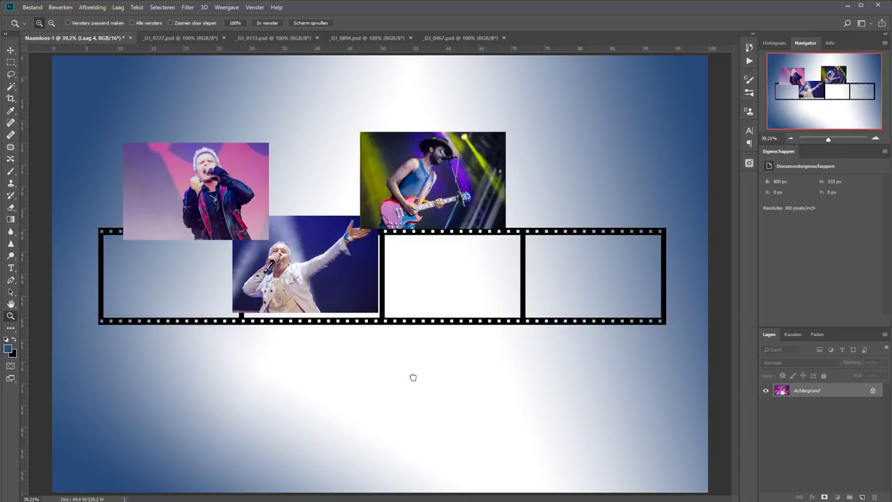
drag(617, 301, 413, 376)
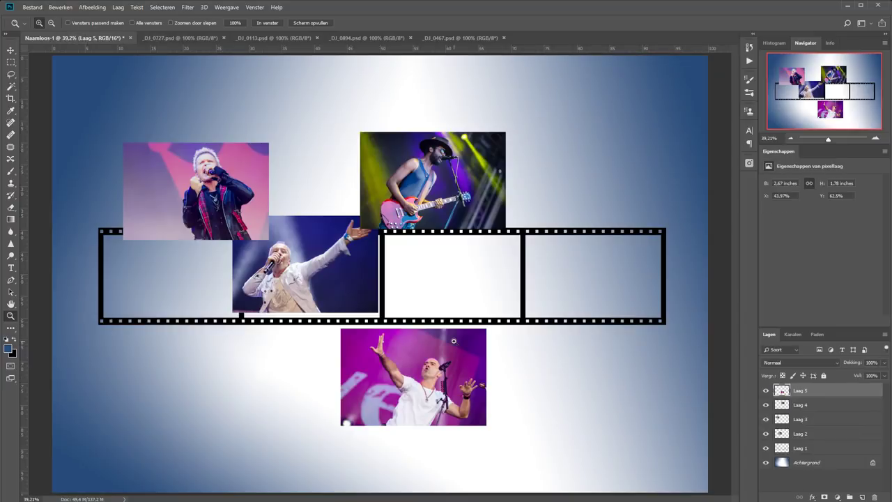
alt+click(225, 39)
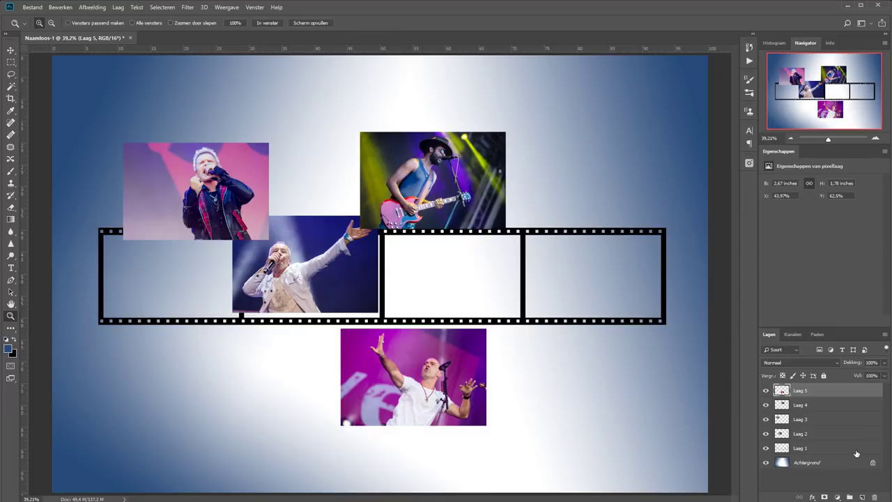
Move the guitarist photo on Laag 4 onto the rightmost film frame
click(10, 51)
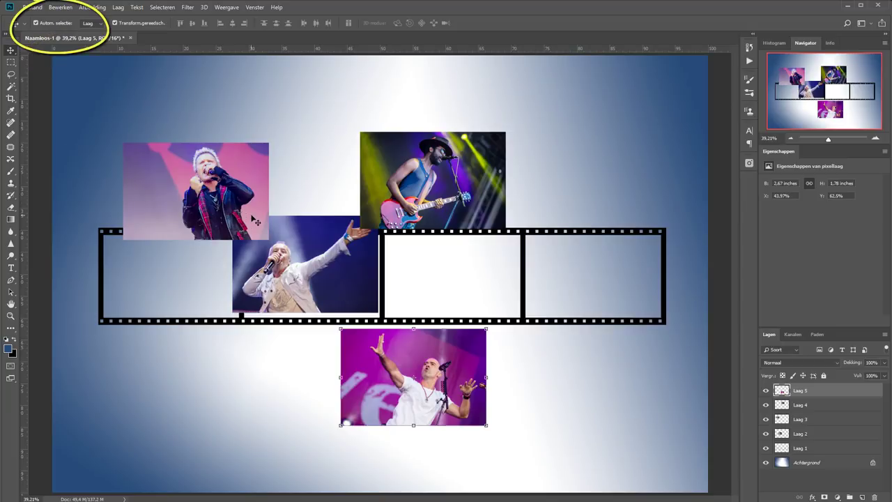
click(433, 185)
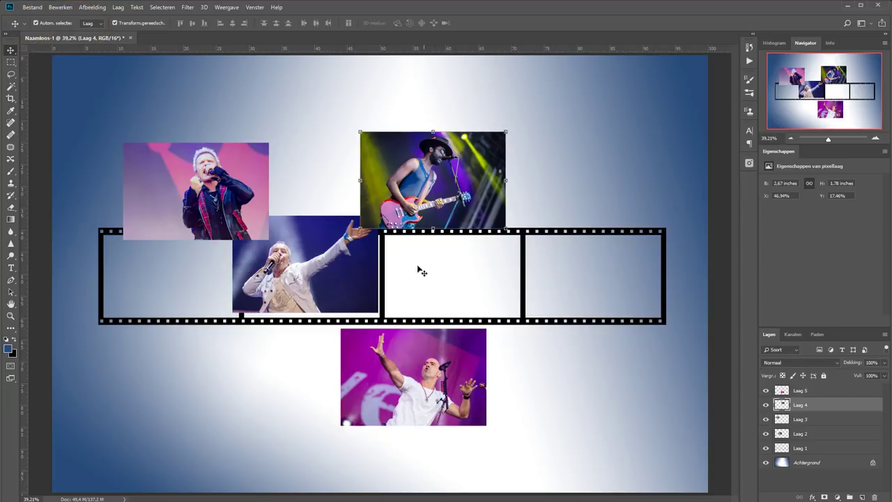
drag(413, 190, 569, 274)
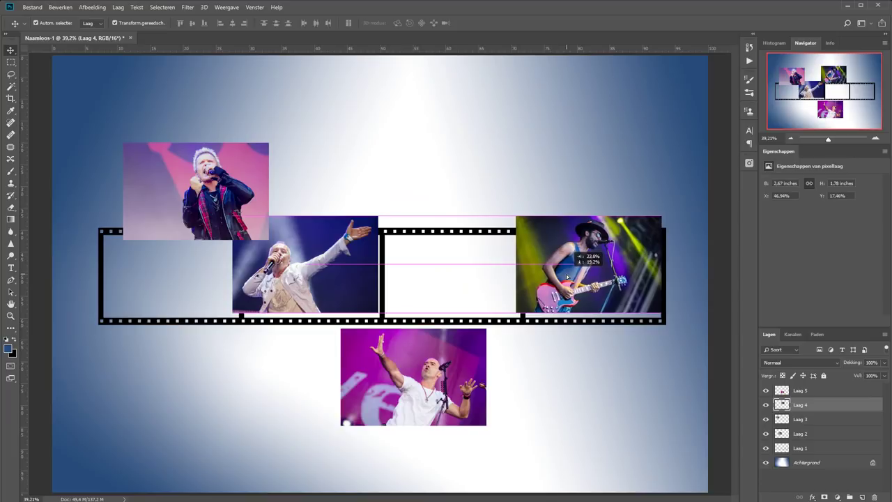
click(10, 317)
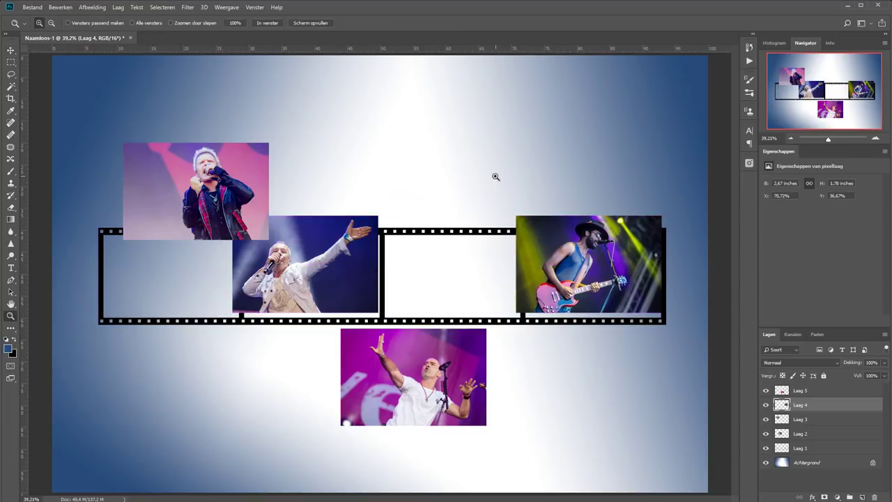
drag(494, 178, 690, 361)
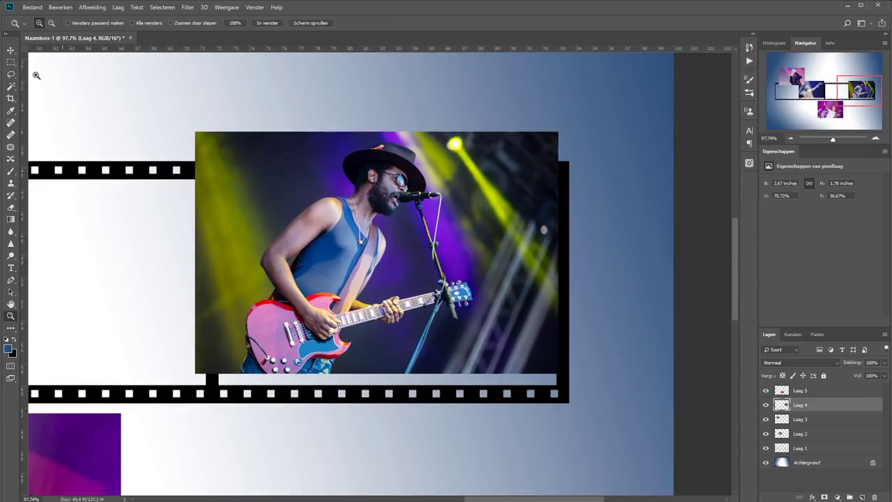
click(12, 53)
drag(353, 312, 353, 325)
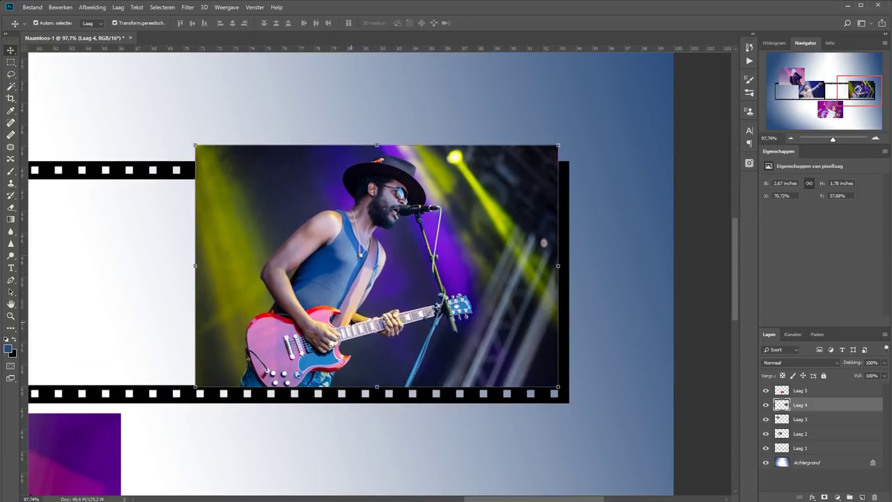
Scale the guitarist photo to 2,52 × 1,54 inches to fit inside the frame
mouse_move(196, 145)
mouse_down()
mouse_move(221, 180)
mouse_move(216, 207)
mouse_move(239, 234)
mouse_move(230, 173)
mouse_move(207, 227)
mouse_move(281, 225)
mouse_move(230, 190)
mouse_move(243, 208)
mouse_move(259, 187)
mouse_move(334, 237)
mouse_move(312, 248)
mouse_move(235, 200)
mouse_move(228, 204)
mouse_up()
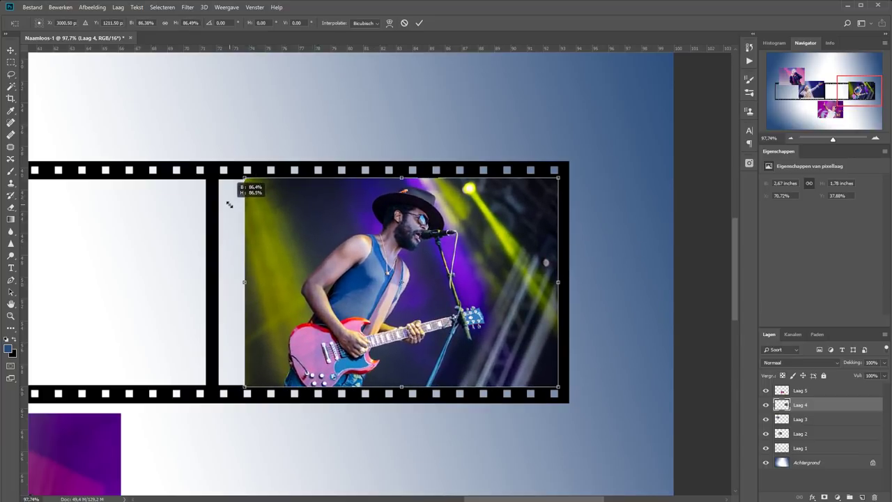
drag(229, 205, 217, 178)
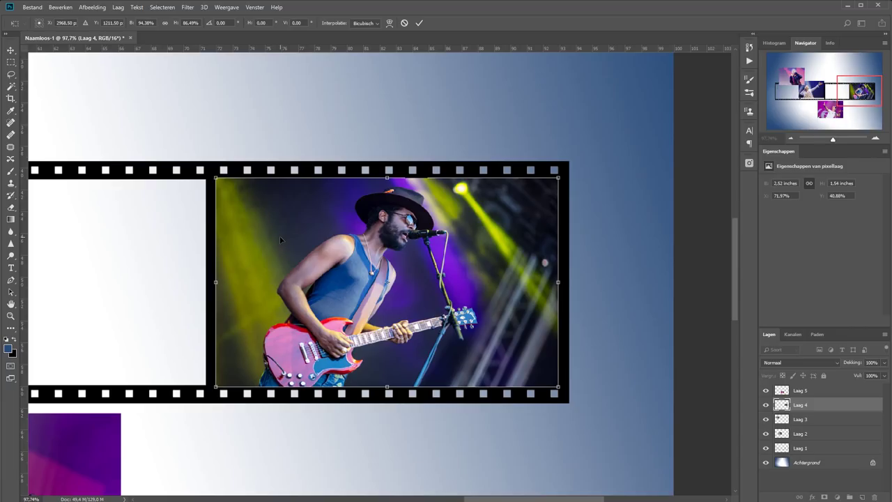
key(Return)
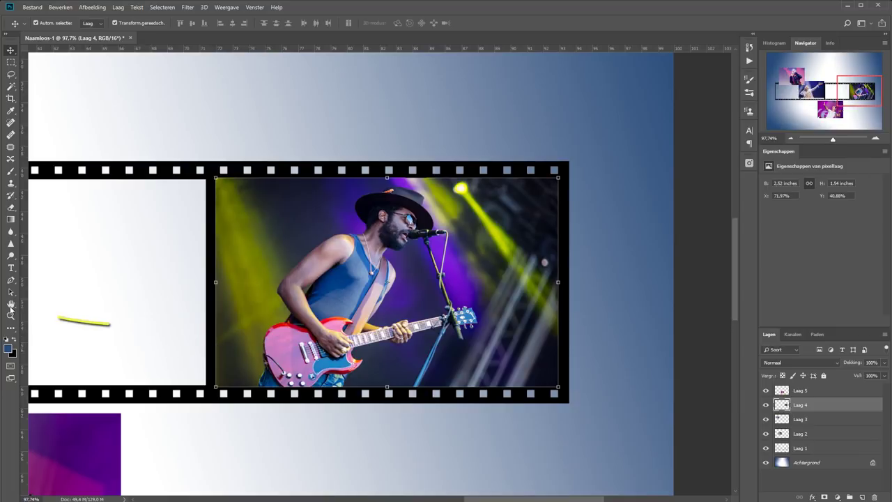
Move and shrink the white-jacket singer photo to fit the second frame
click(11, 304)
mouse_move(159, 337)
mouse_down()
mouse_move(475, 195)
mouse_move(486, 265)
mouse_move(530, 300)
mouse_move(728, 313)
mouse_up()
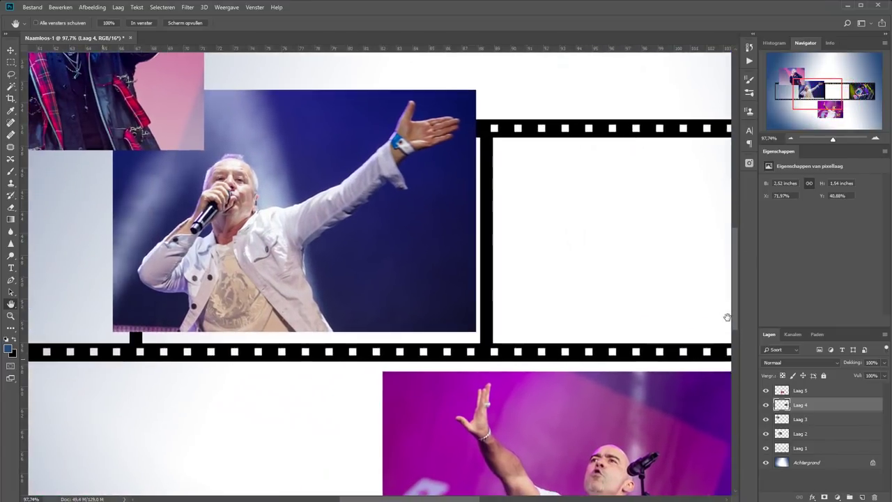
click(10, 51)
click(305, 258)
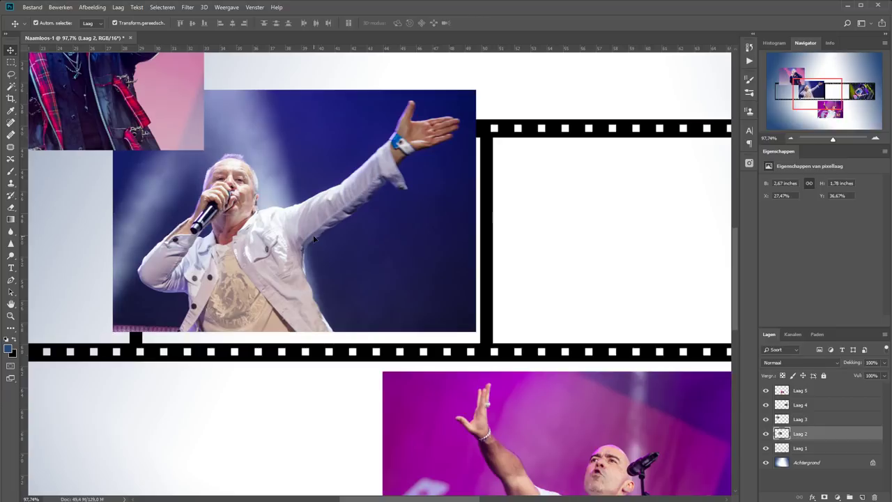
drag(315, 241, 320, 254)
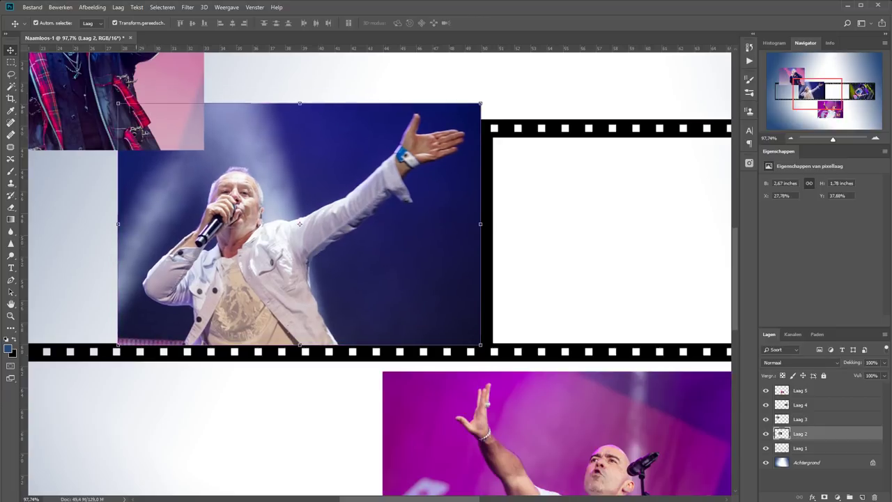
drag(118, 103, 139, 133)
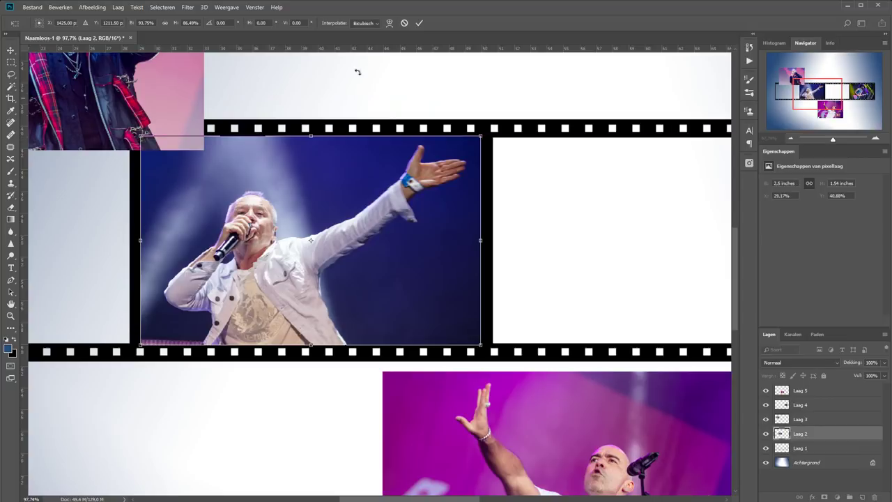
click(419, 25)
Move and shrink the pink-background singer photo into the first frame
key(h)
mouse_move(118, 97)
mouse_down()
mouse_move(474, 250)
mouse_move(473, 226)
mouse_up()
key(v)
drag(329, 163, 279, 335)
key(ctrl+t)
mouse_move(509, 230)
mouse_down()
mouse_move(477, 256)
mouse_move(486, 263)
mouse_up()
click(419, 23)
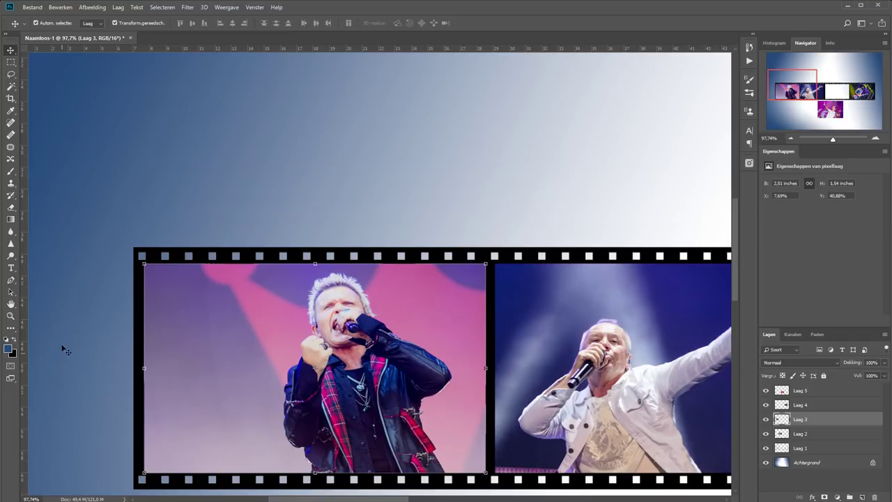
Fit the bald singer photo into the third frame at 2,51 × 1,54 inches
drag(633, 315, 20, 122)
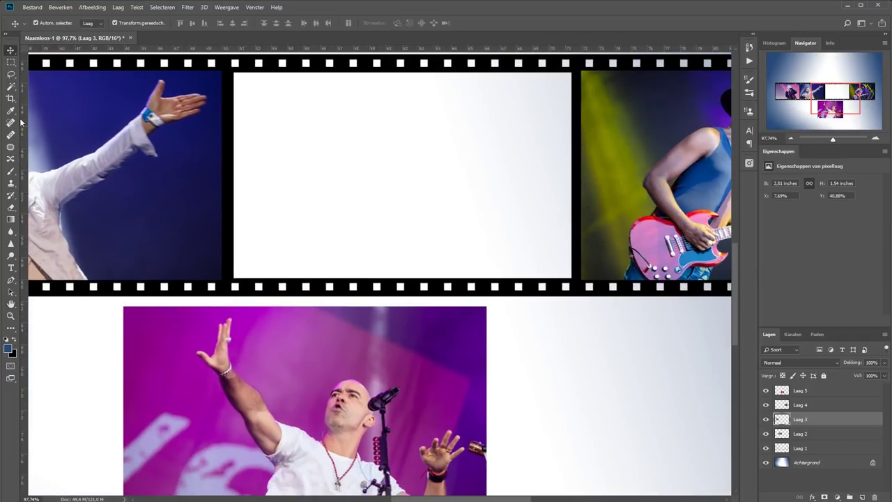
mouse_move(276, 417)
mouse_down()
mouse_move(377, 218)
mouse_move(383, 173)
mouse_up()
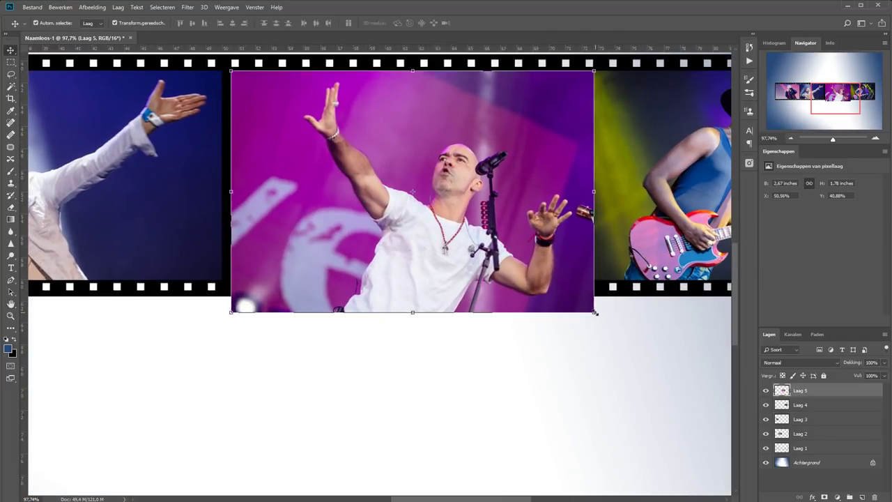
drag(594, 311, 573, 281)
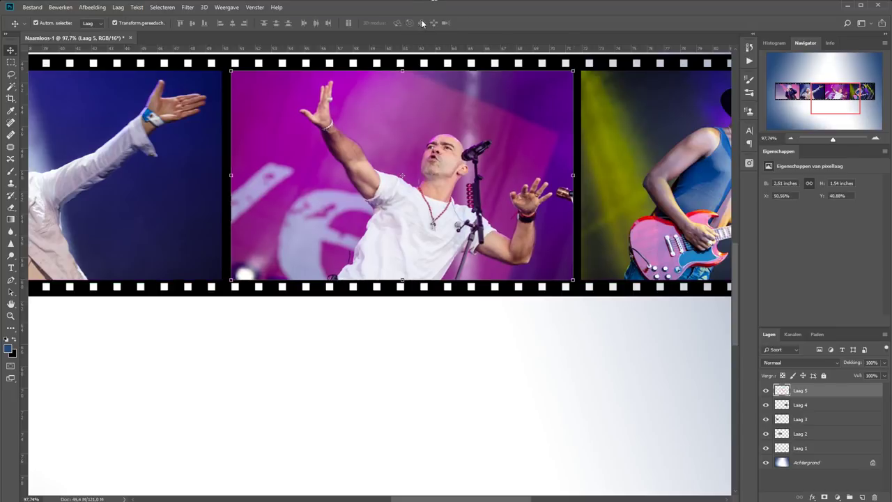
click(11, 315)
Rename the film strip layer Laag 1 to 'Filmstrip'
click(268, 25)
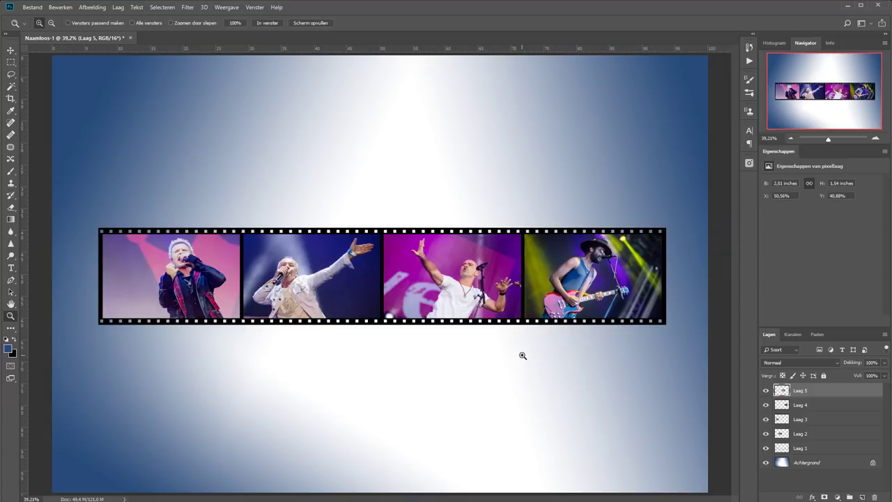
double_click(799, 449)
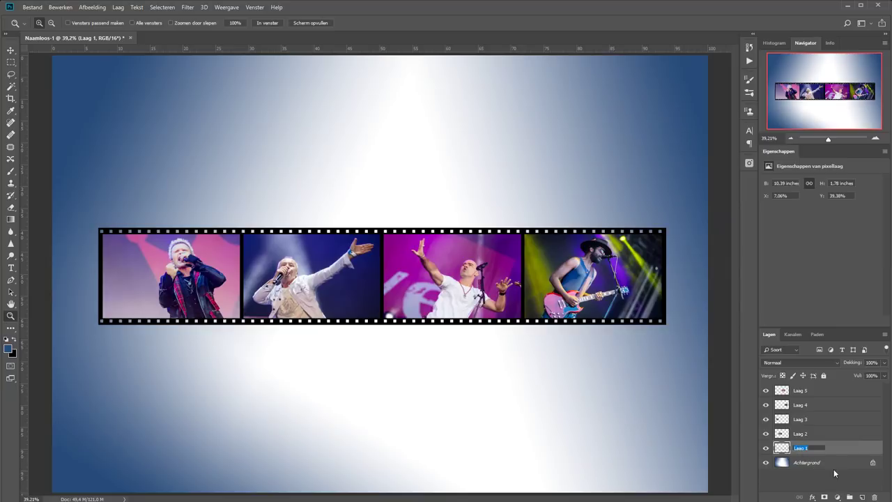
text(Filmstrip)
key(Return)
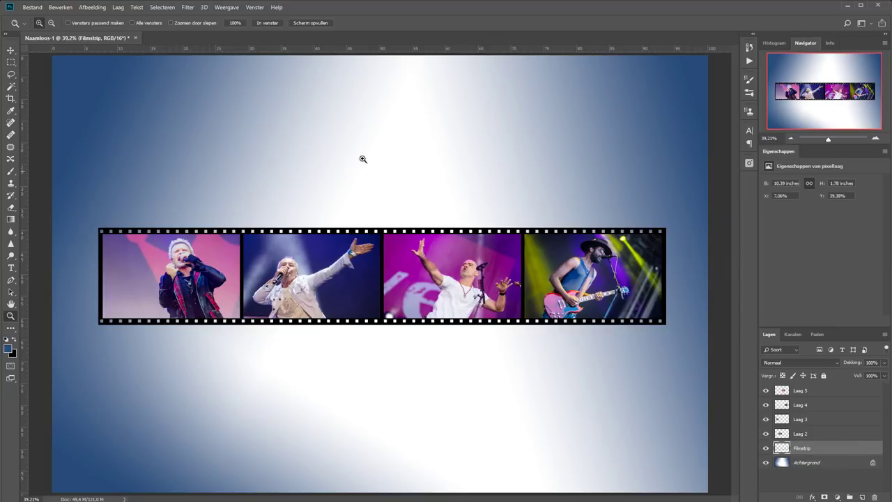
Move the Filmstrip layer above all four photo layers so its frame overlaps them
drag(238, 200, 463, 351)
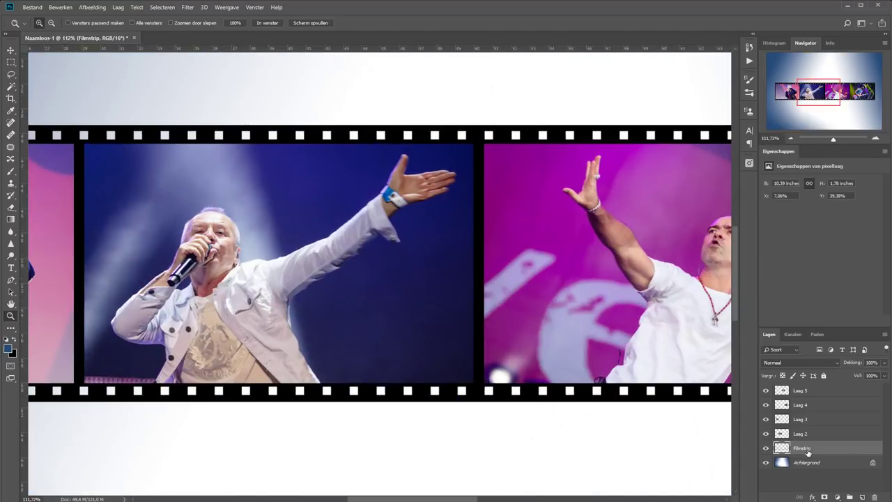
drag(836, 449, 841, 387)
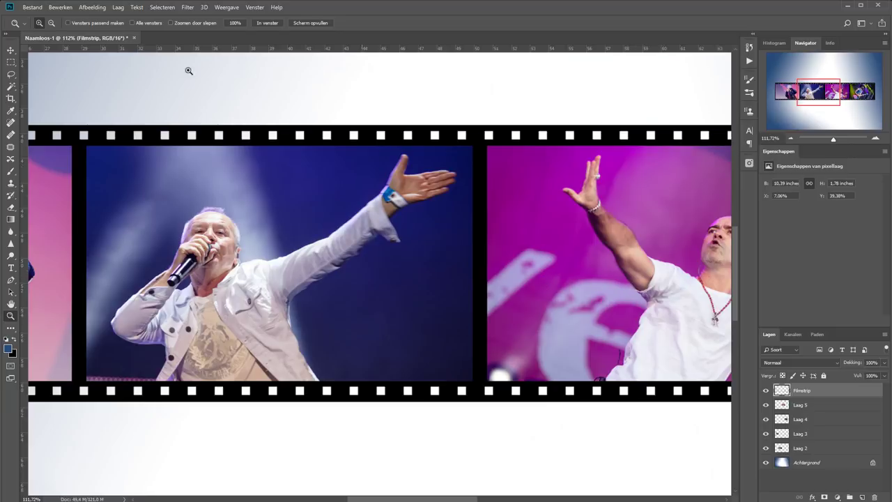
click(272, 23)
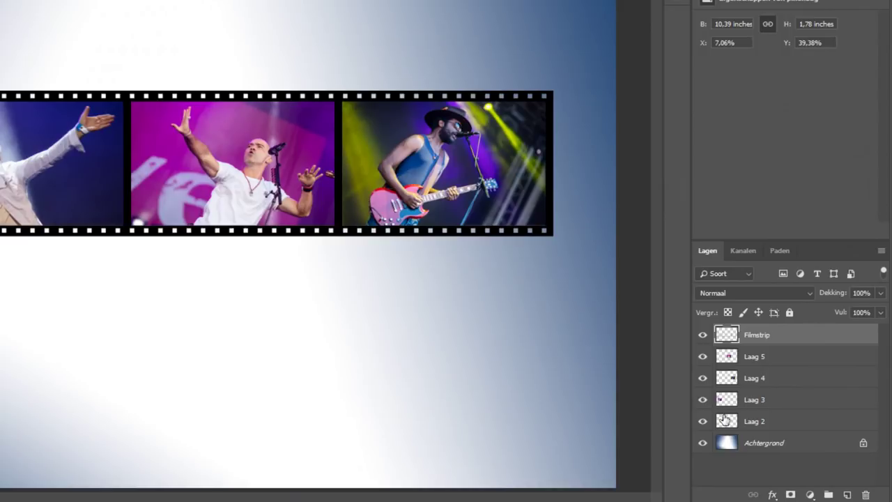
shift+click(830, 423)
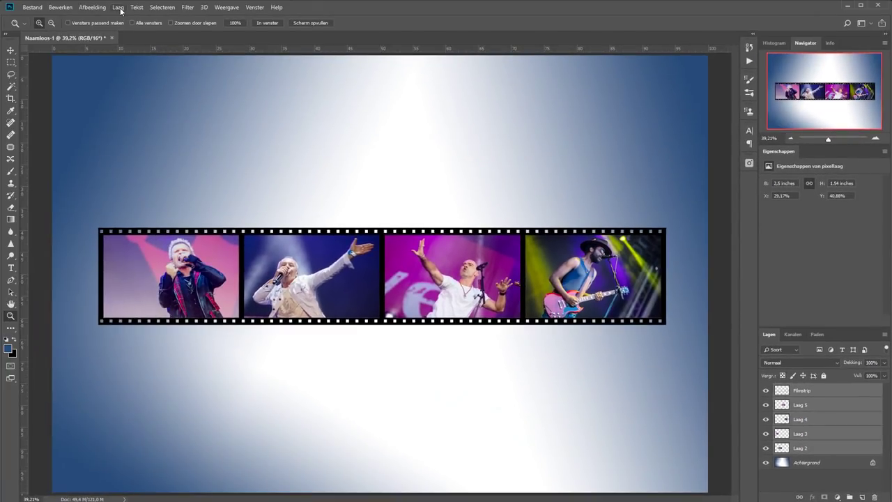
Merge the selected Filmstrip and photo layers with Laag > Lagen samenvoegen
click(118, 7)
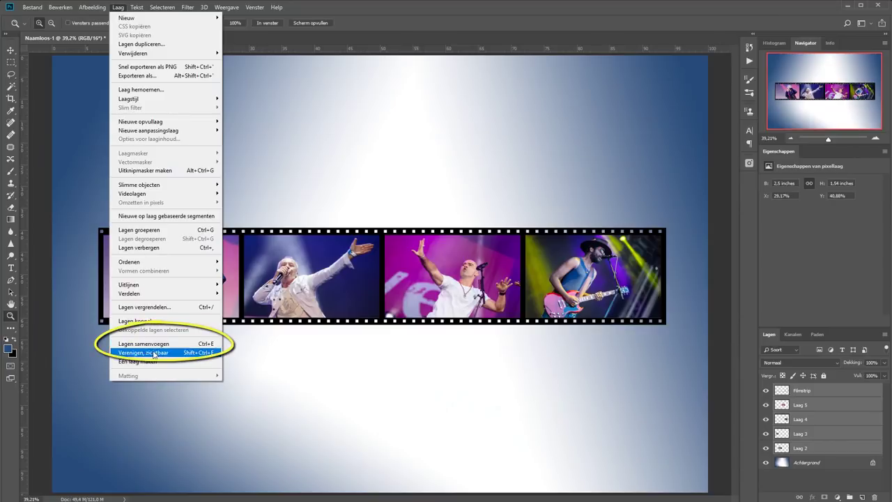
click(164, 345)
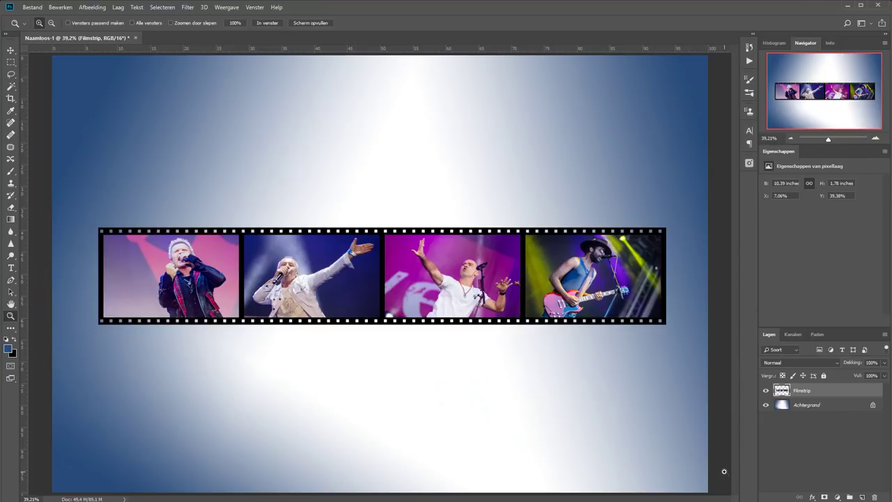
click(60, 7)
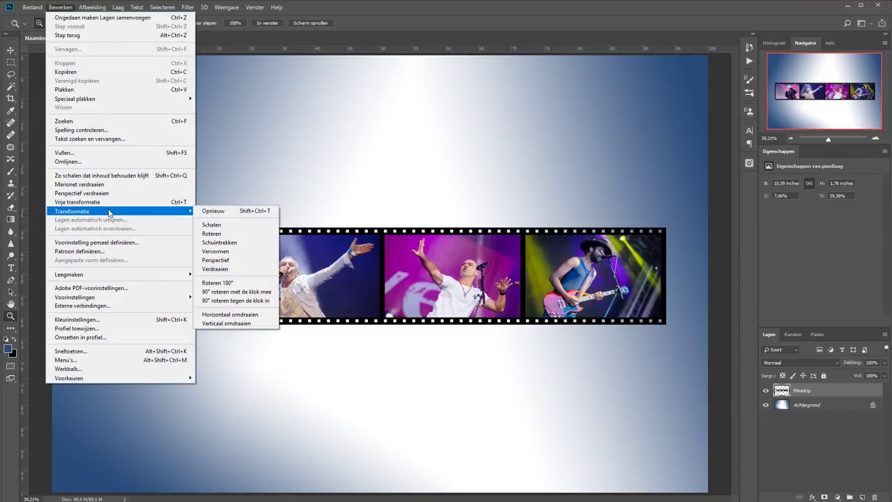
mouse_move(73, 211)
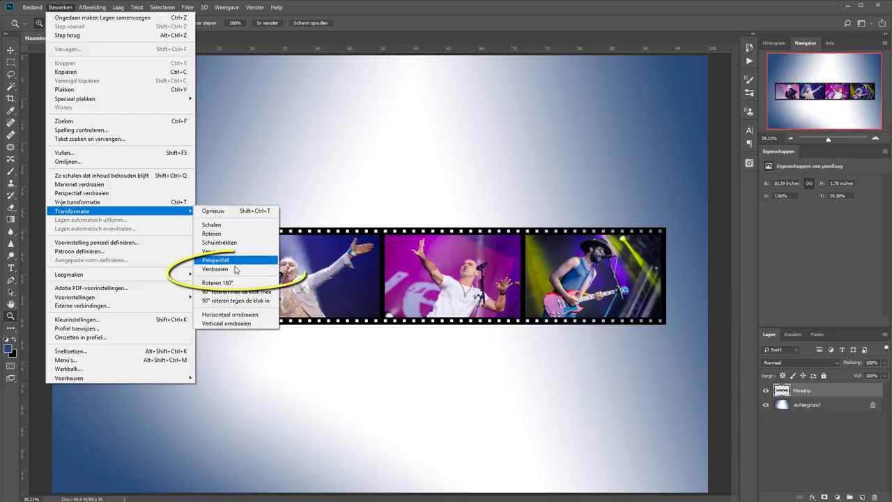
Warp the filmstrip with the Vlag style, bend 96.8% and horizontal distortion -65.8%
click(235, 270)
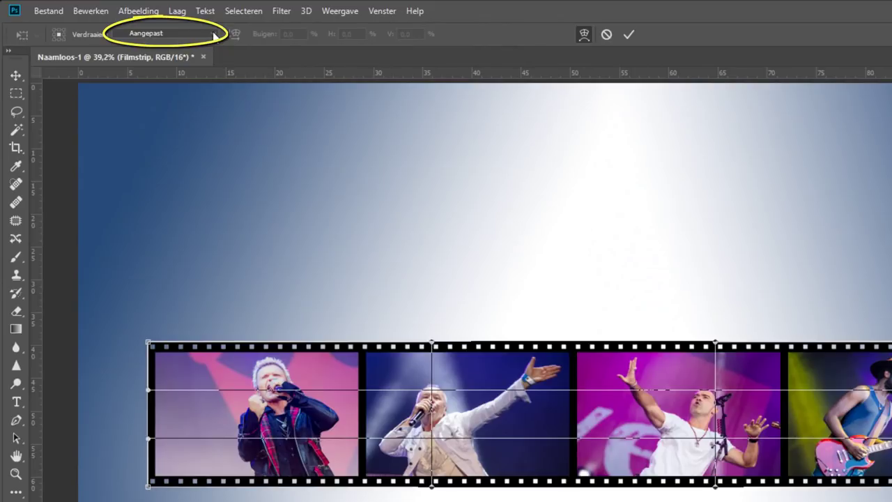
click(215, 37)
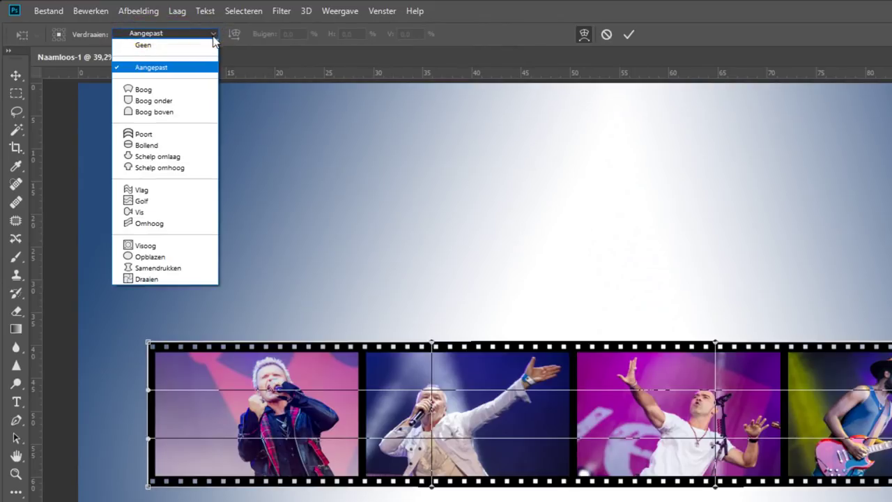
click(170, 191)
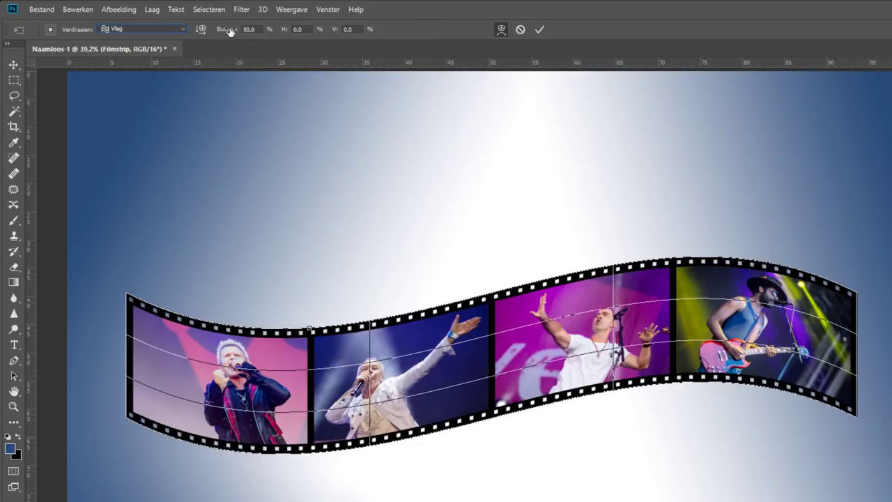
drag(230, 31, 515, 27)
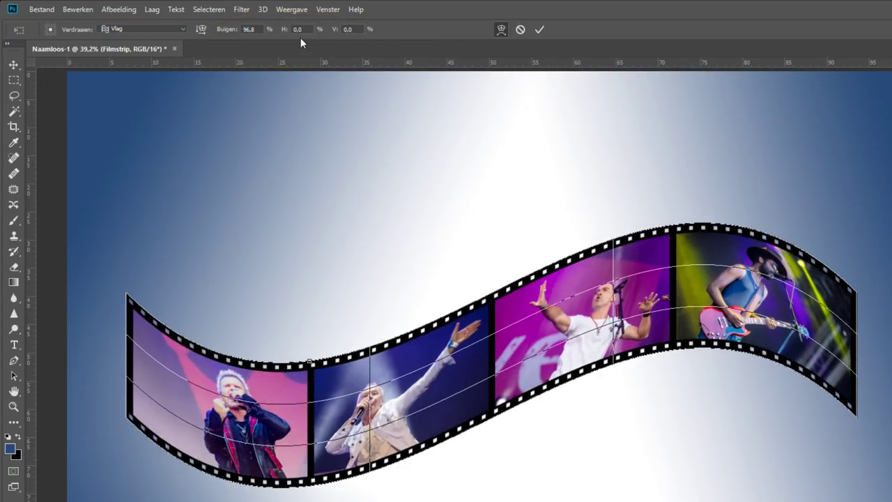
drag(284, 29, 223, 28)
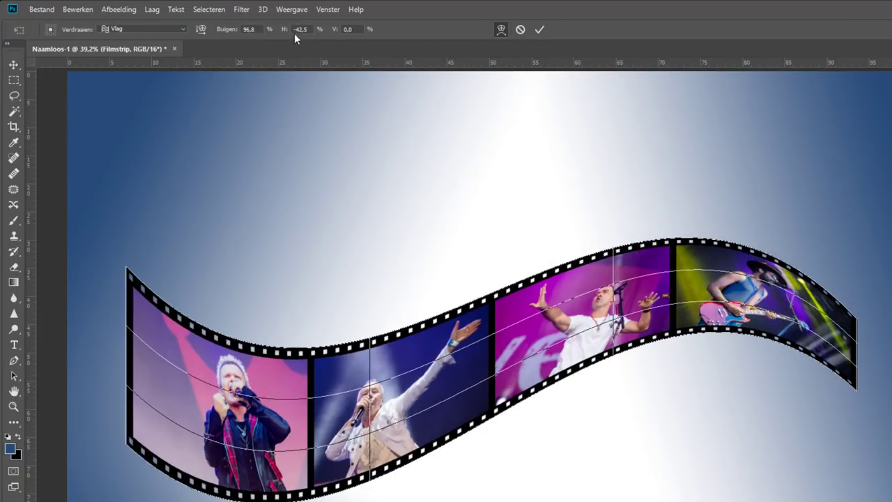
drag(285, 29, 189, 30)
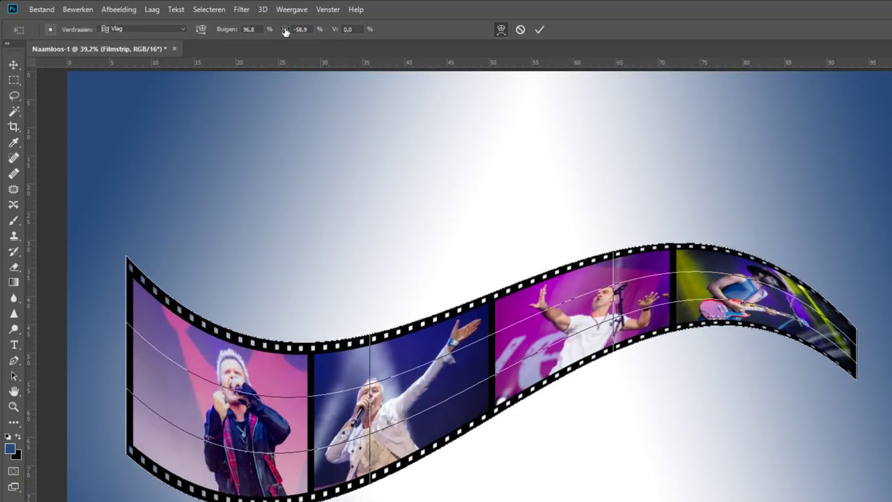
drag(285, 31, 246, 31)
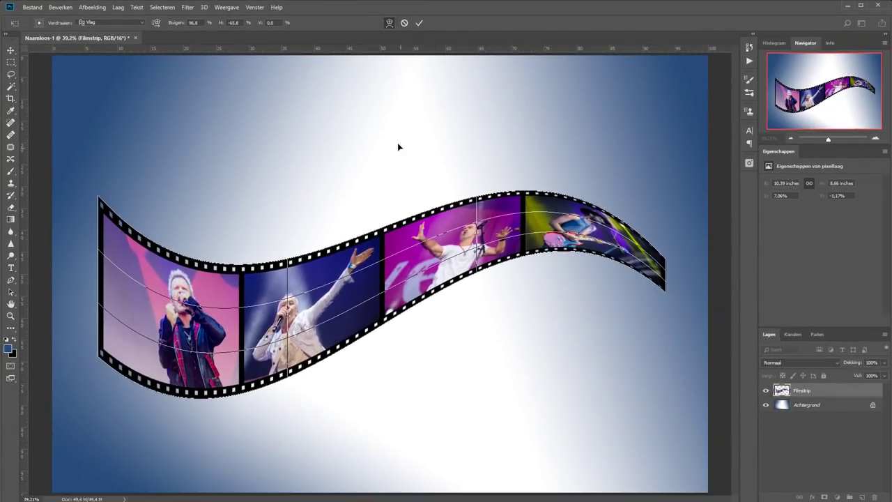
click(421, 24)
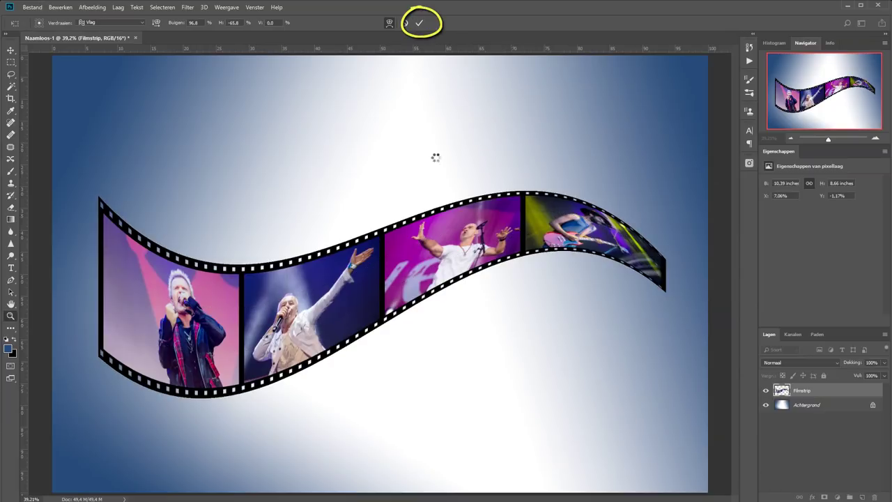
key(z)
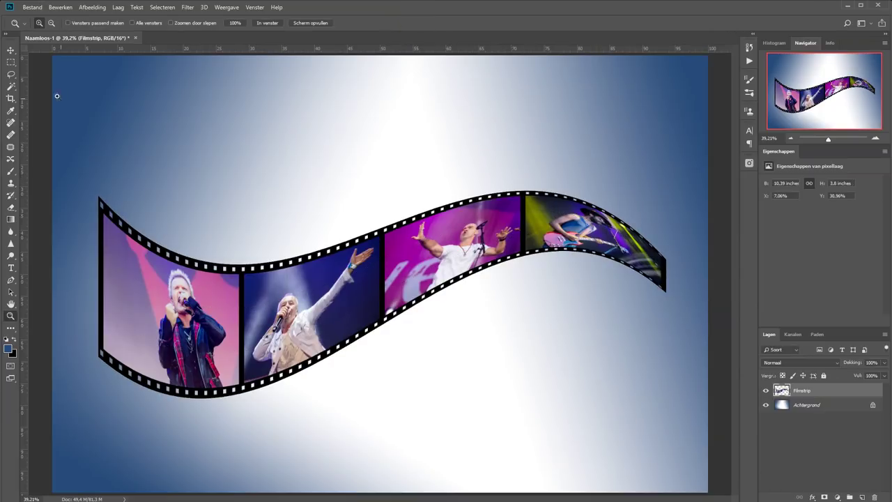
Apply a perspective transform that enlarges the filmstrip's left end and narrows and lifts its right end
click(60, 8)
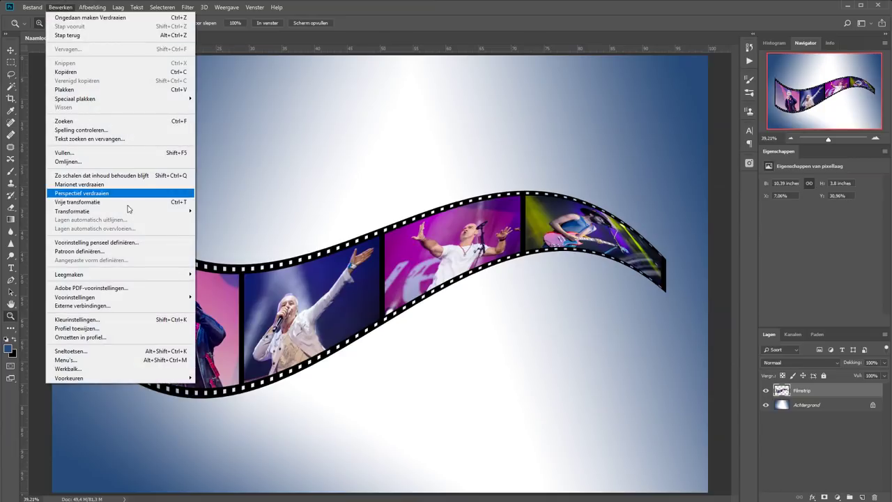
mouse_move(72, 211)
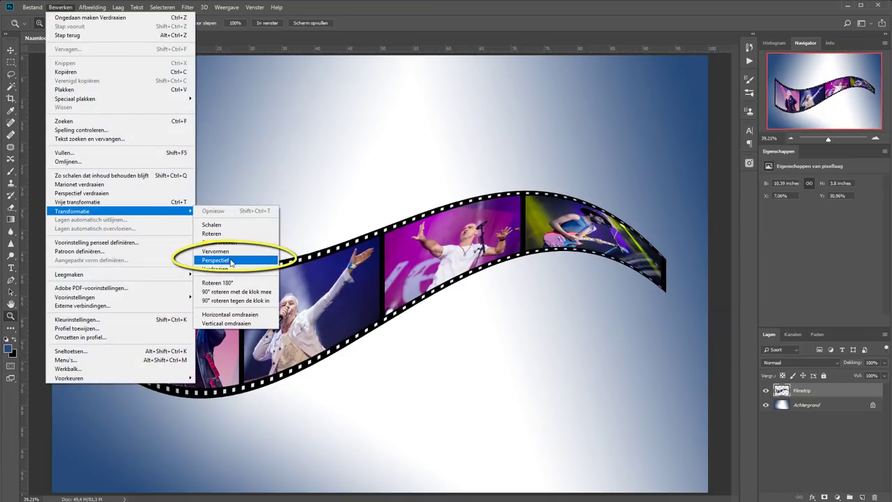
click(234, 260)
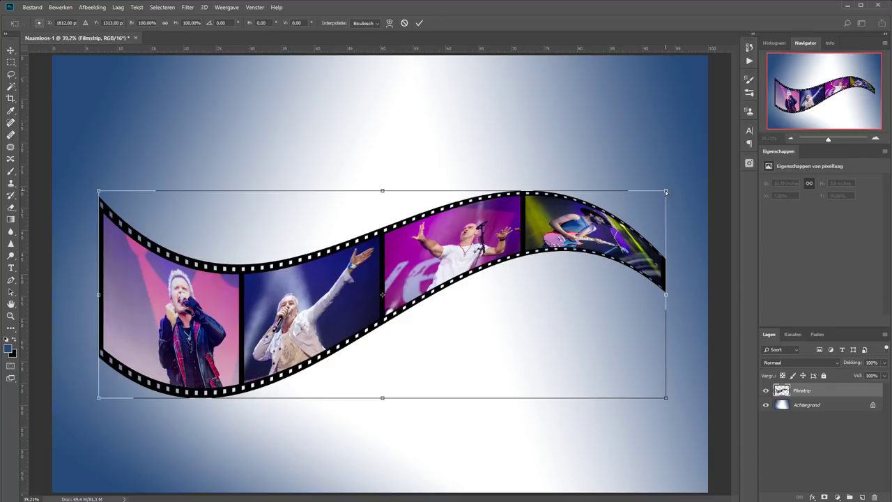
drag(666, 192, 665, 278)
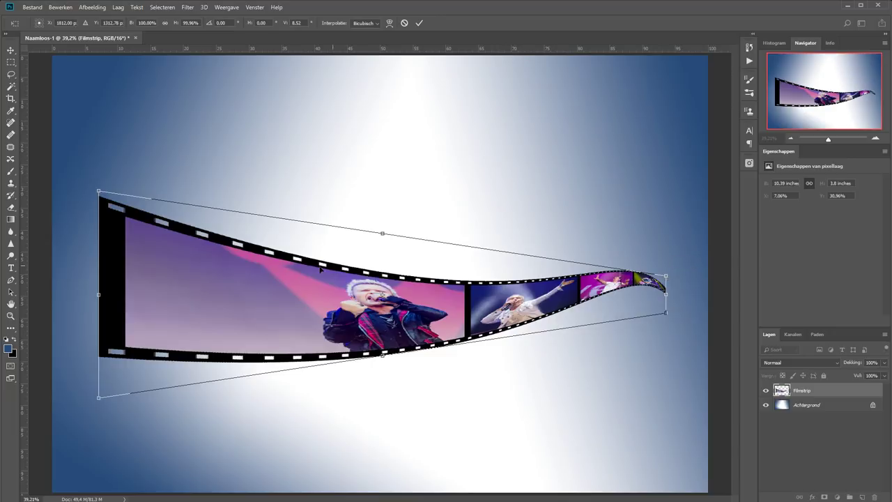
drag(99, 192, 99, 102)
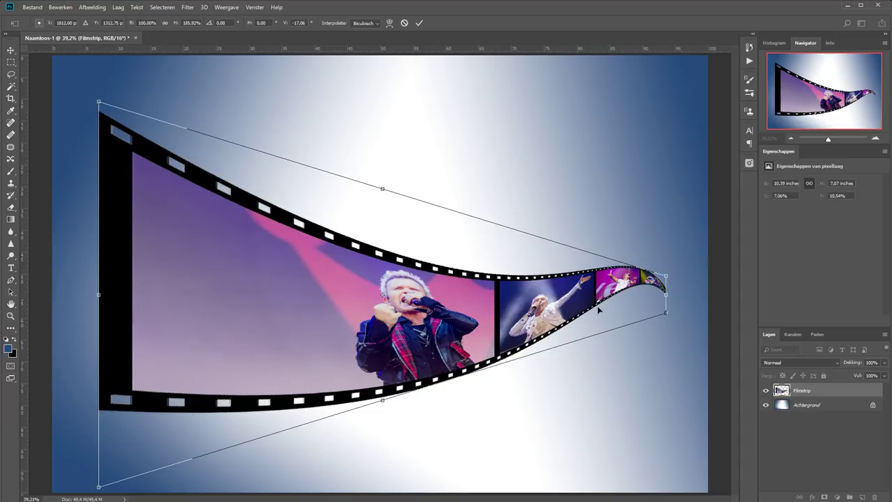
drag(667, 270, 669, 244)
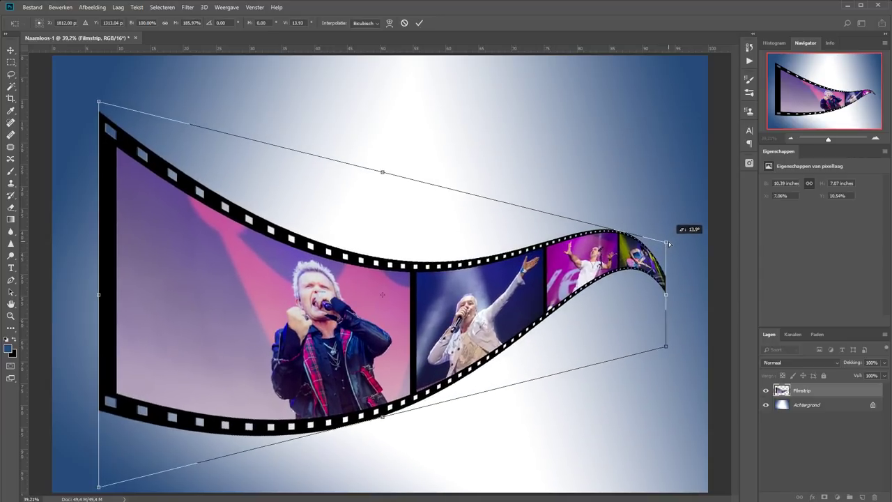
click(419, 23)
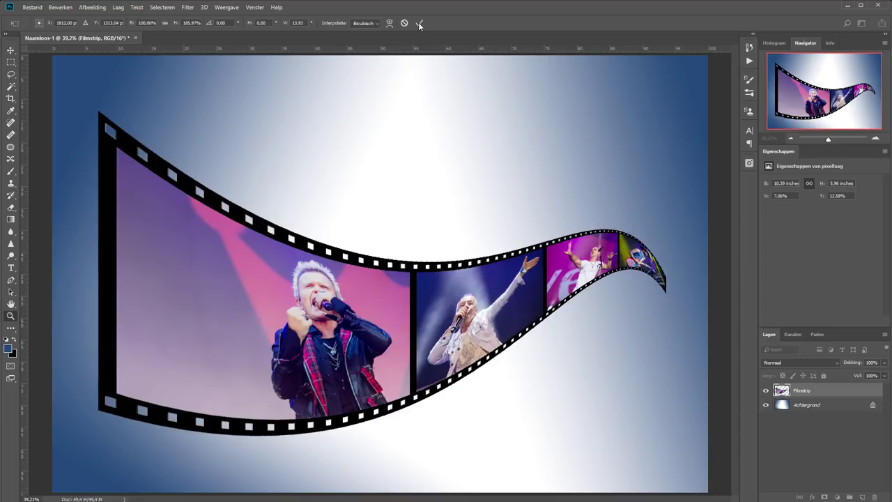
Free-transform the filmstrip, rotating it about -13° and moving it upward
click(66, 9)
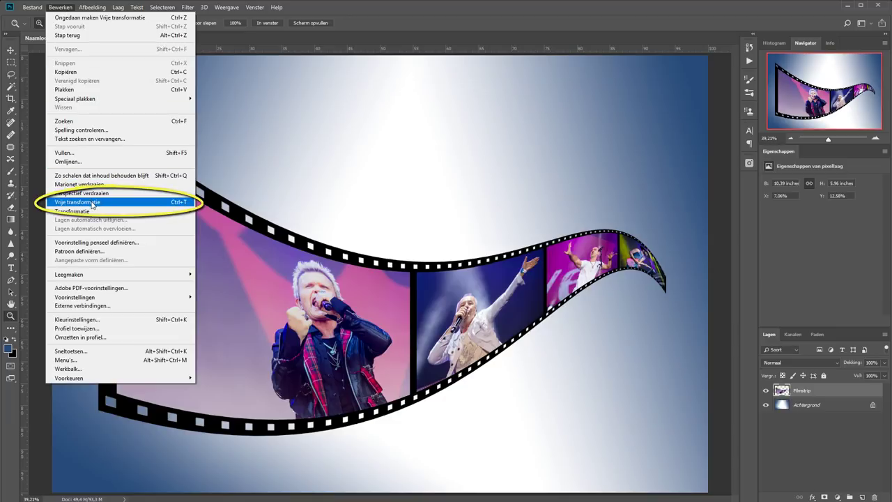
click(93, 203)
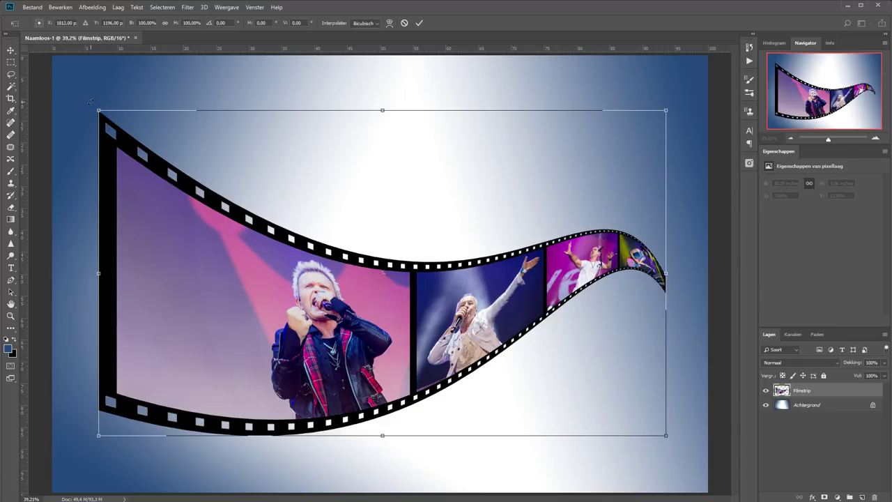
drag(90, 101, 44, 167)
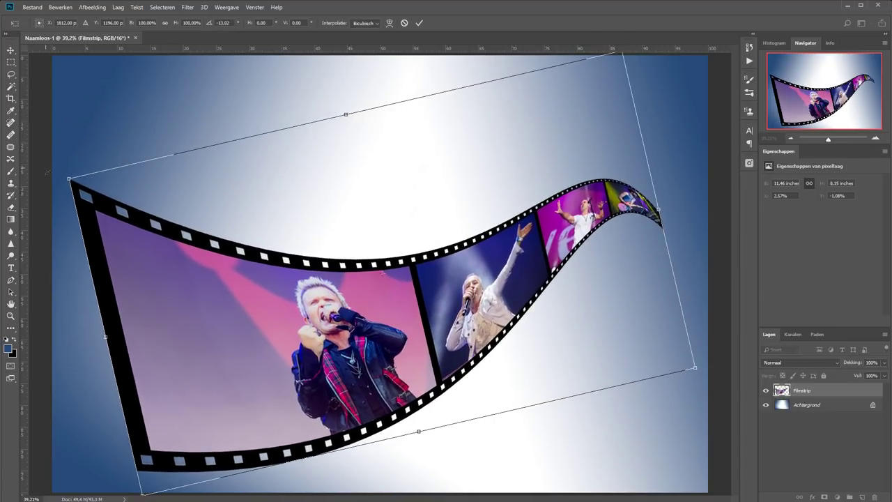
drag(347, 362, 350, 325)
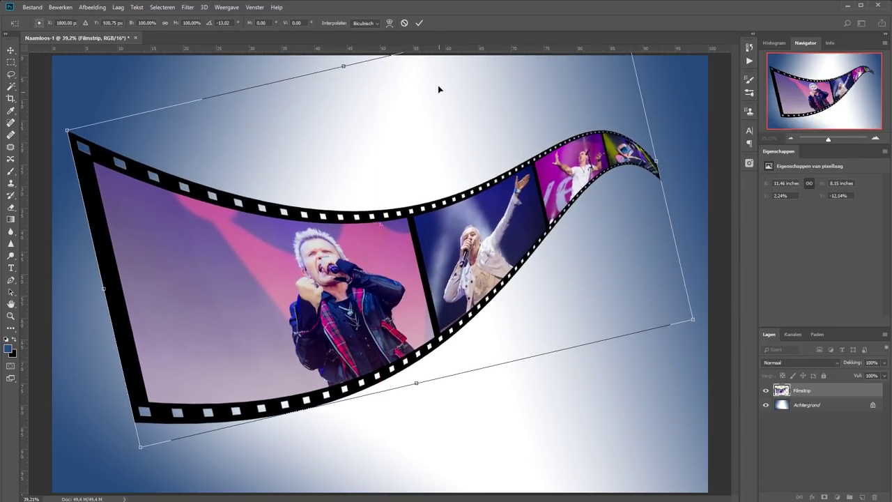
click(419, 23)
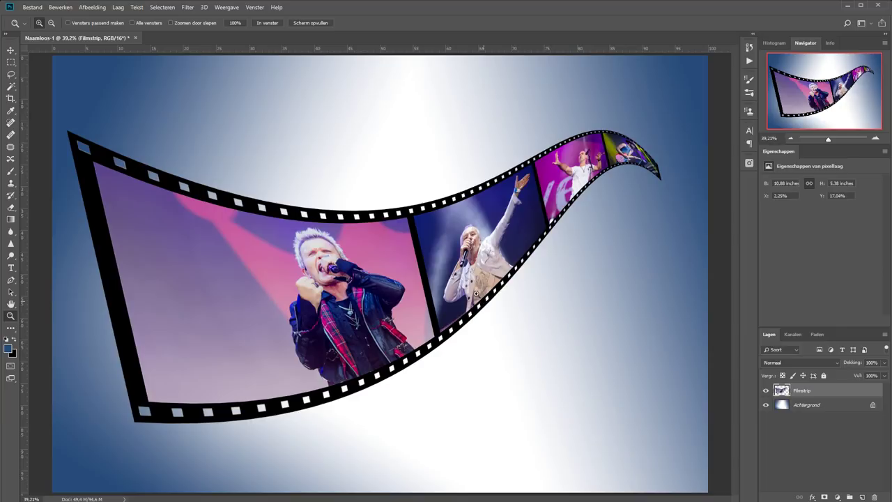
Create a new layer named 'Schaduw' and switch to the Brush tool
click(117, 7)
mouse_move(140, 17)
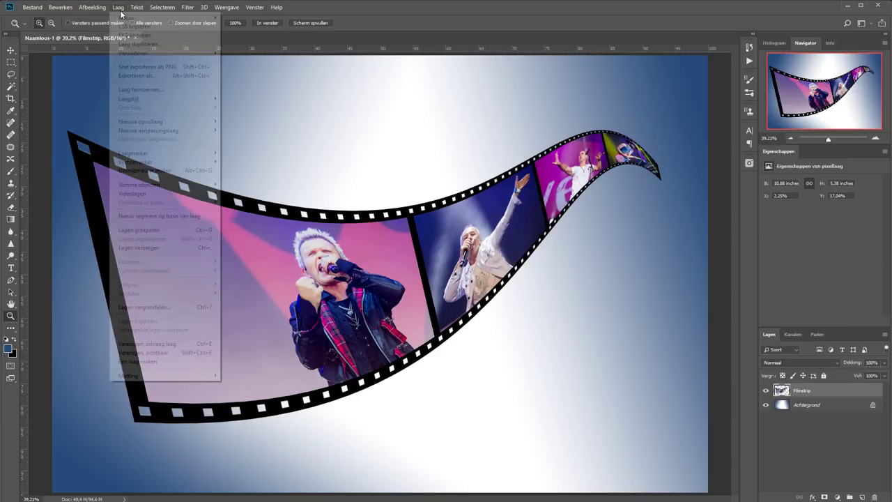
click(256, 18)
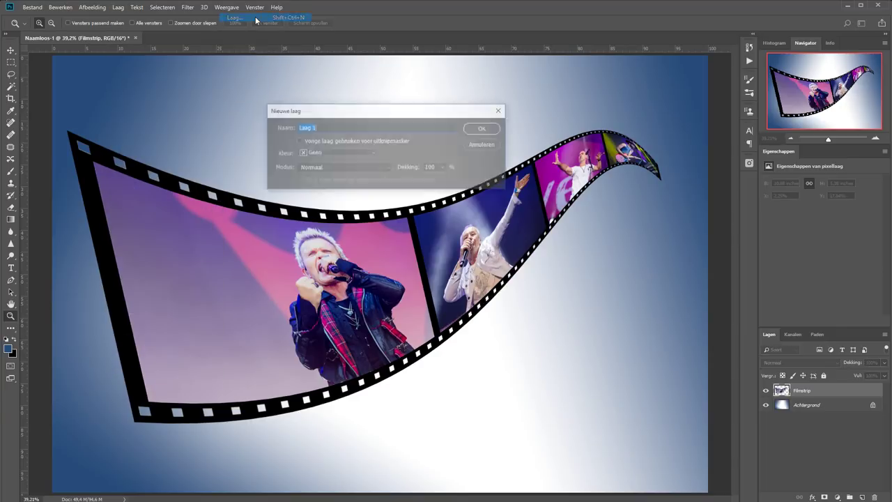
text(Schaduw)
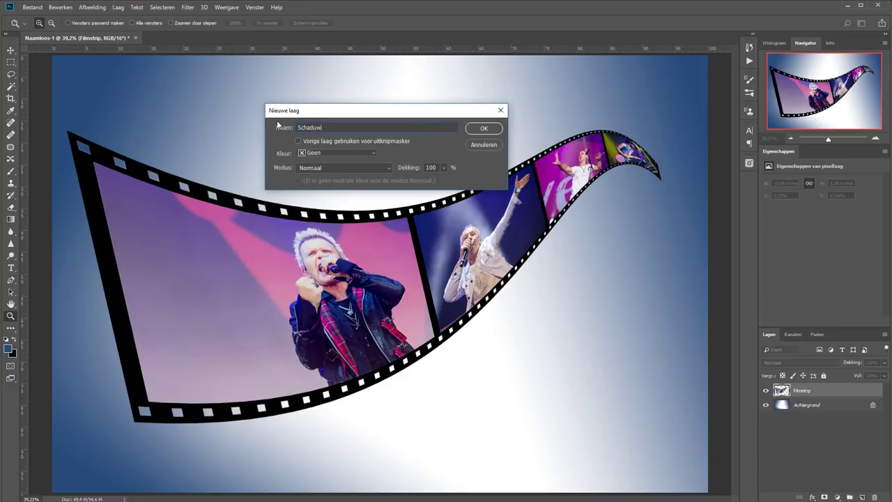
key(Return)
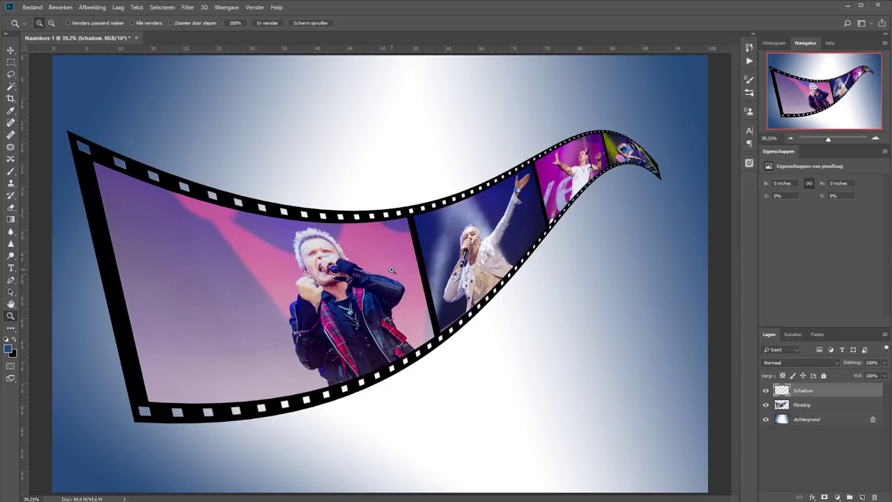
click(10, 172)
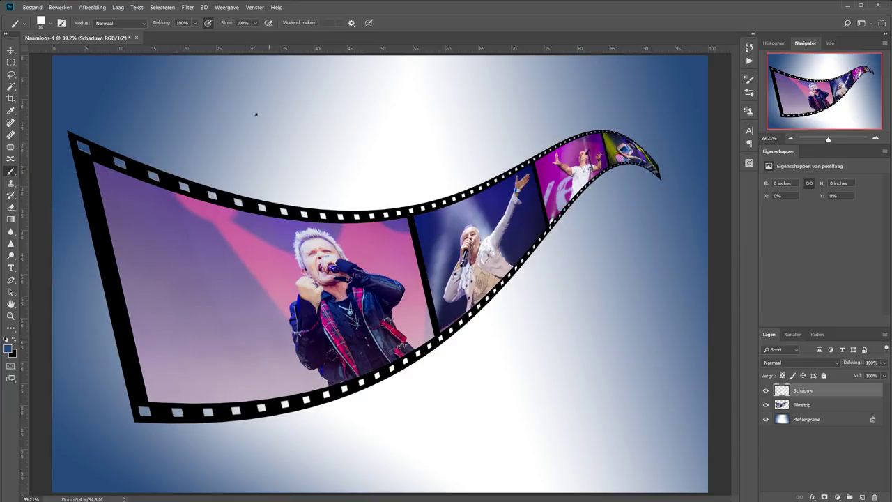
Choose the soft round 30 px brush preset with 0% hardness in Brush Settings
click(254, 7)
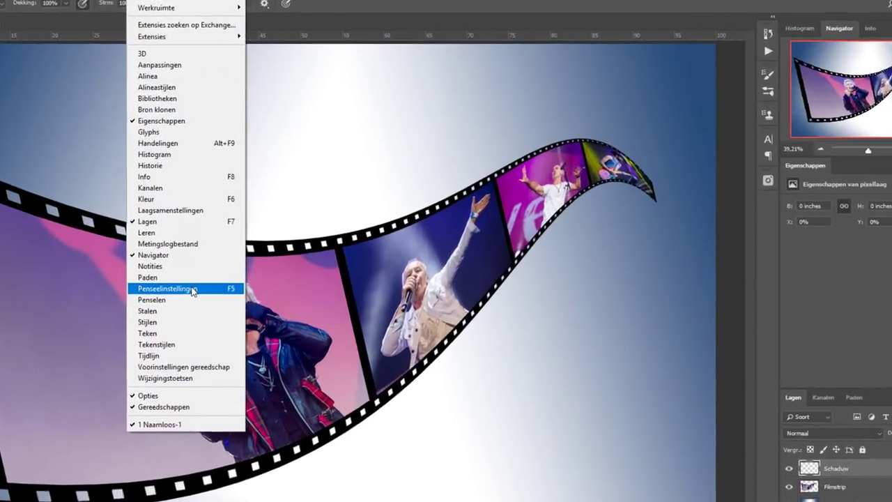
click(276, 248)
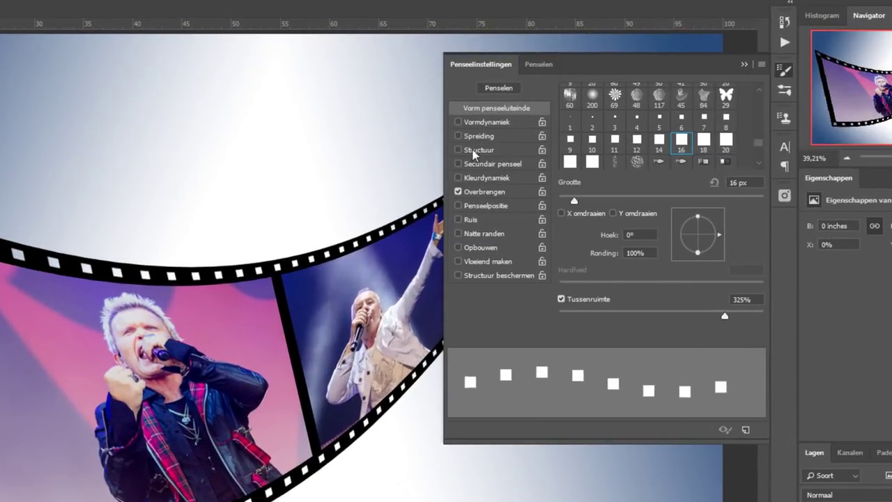
drag(764, 143, 765, 96)
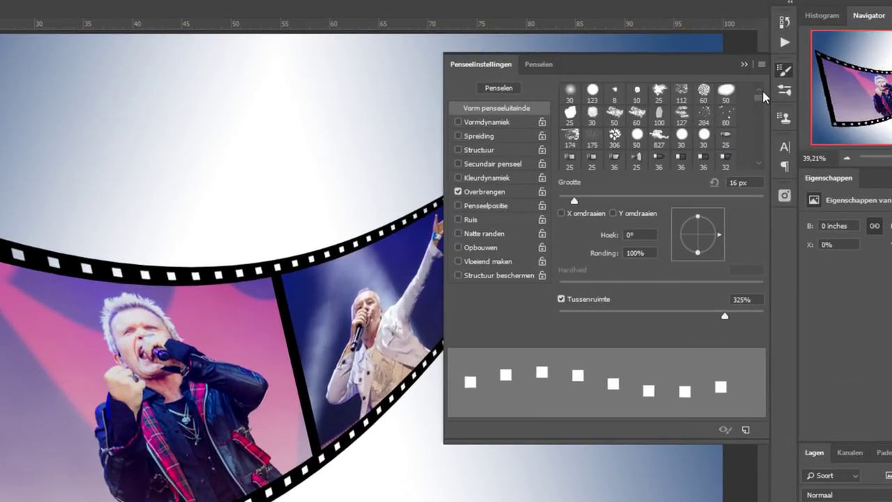
click(570, 92)
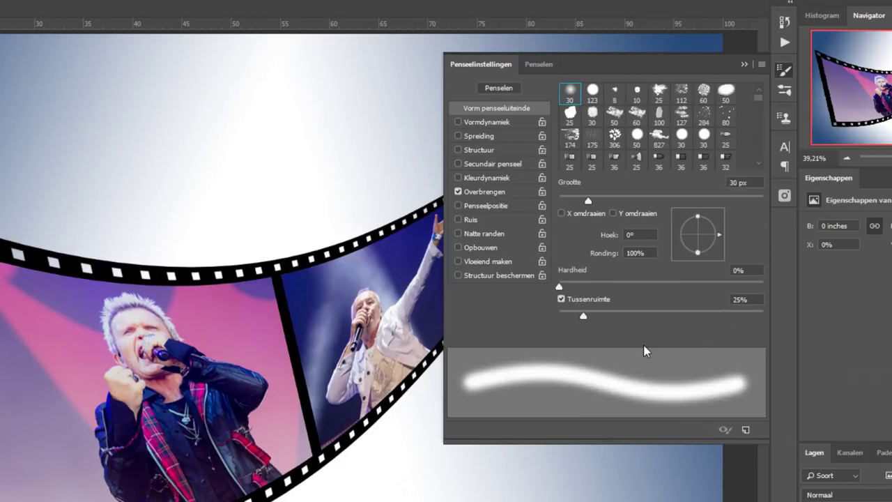
click(745, 64)
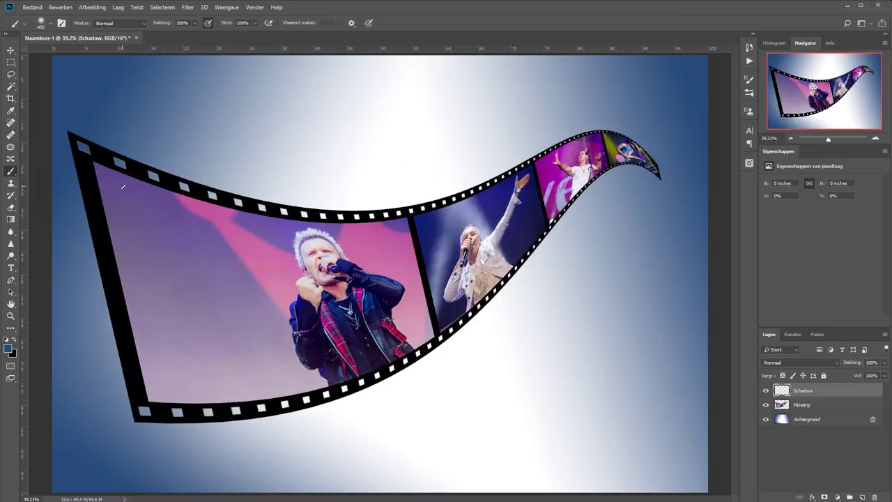
Make black the foreground colour and paint a broad soft horizontal stroke across the filmstrip
click(15, 340)
mouse_move(71, 204)
mouse_down()
mouse_move(69, 212)
mouse_move(648, 212)
mouse_up()
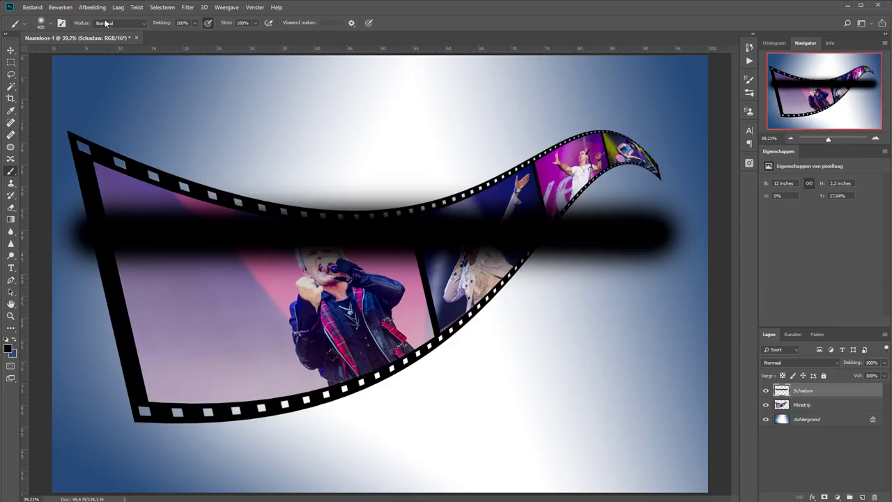
click(61, 7)
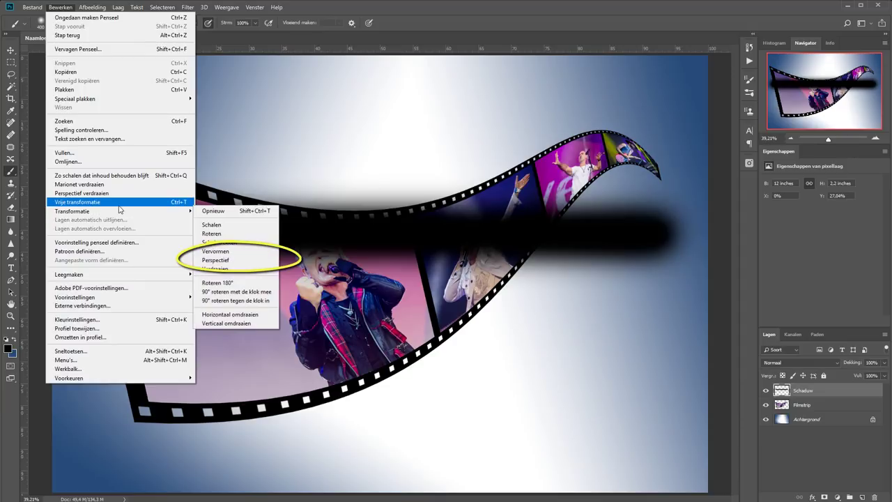
mouse_move(119, 211)
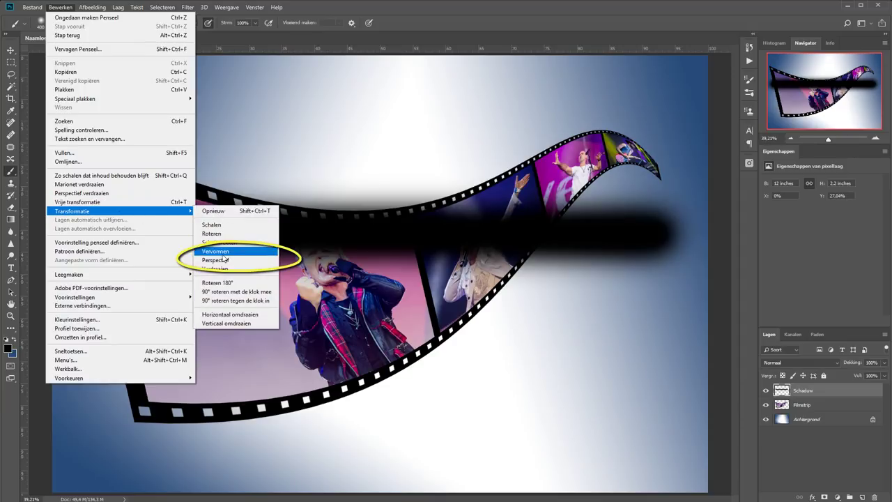
Drag the shadow's top-right perspective corner down to taper its right end to a point
click(215, 260)
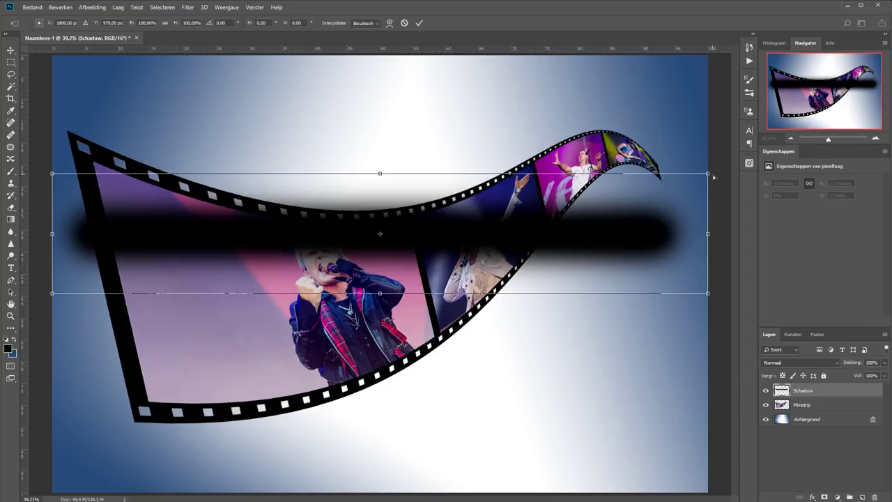
drag(709, 175, 709, 233)
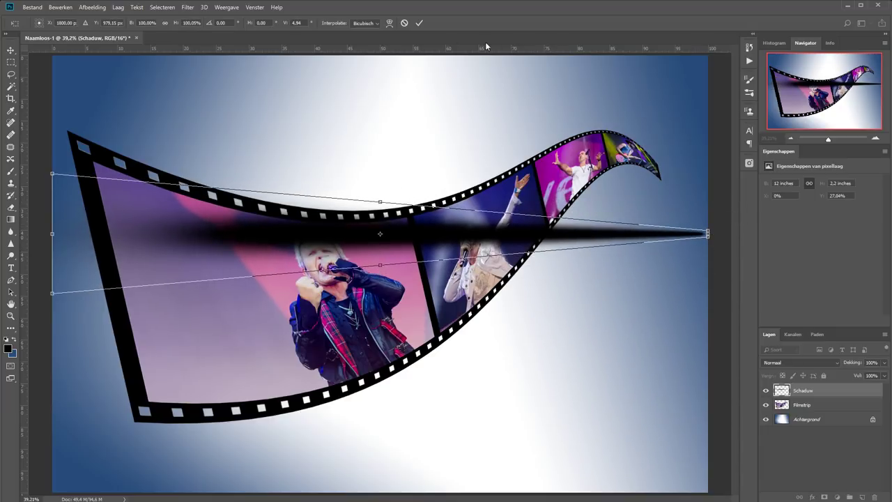
click(422, 22)
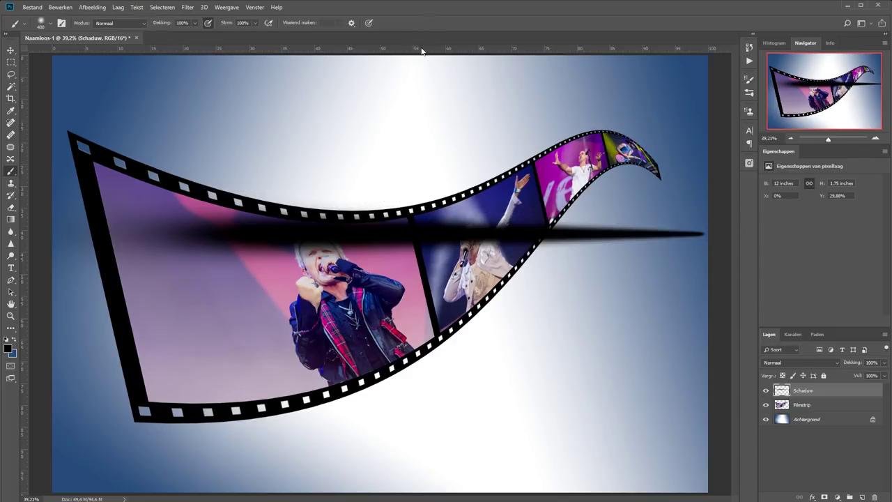
click(10, 50)
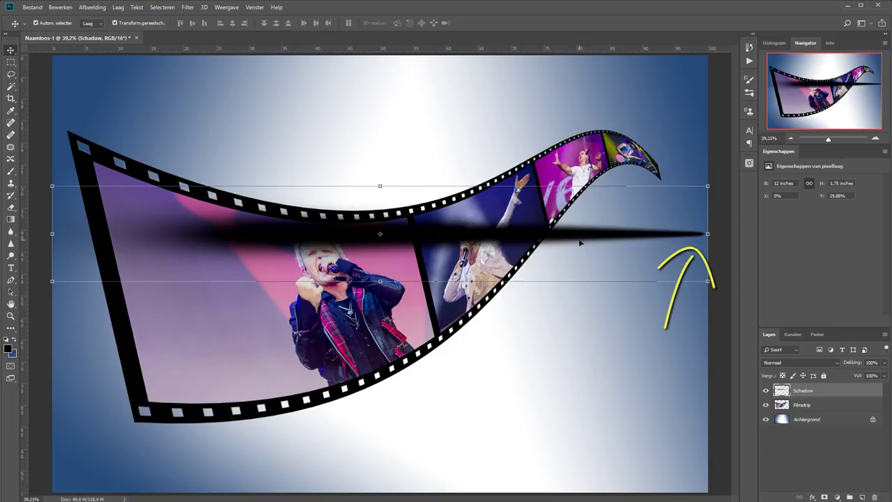
Drag and nudge the shadow up to the filmstrip's upper-right tip, shifting the pivot rightward
drag(588, 239, 543, 187)
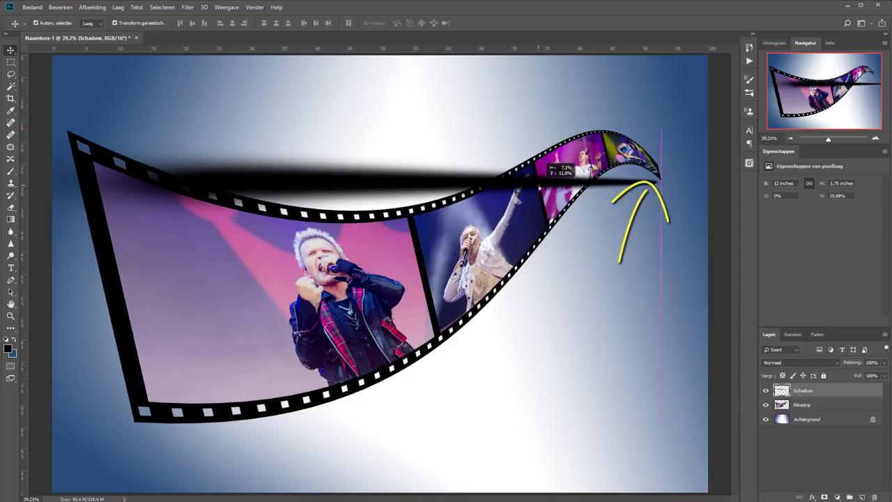
drag(542, 187, 542, 187)
key(Down)
key(Down)
key(Down)
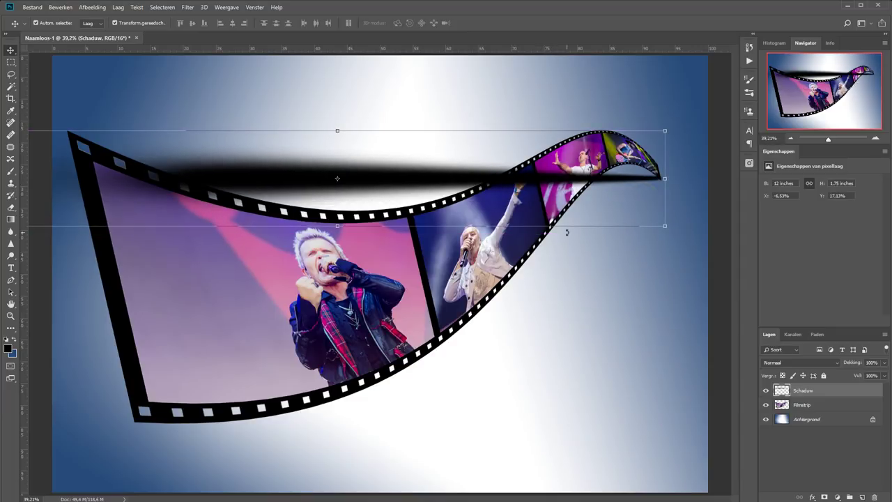
key(Left)
key(Down)
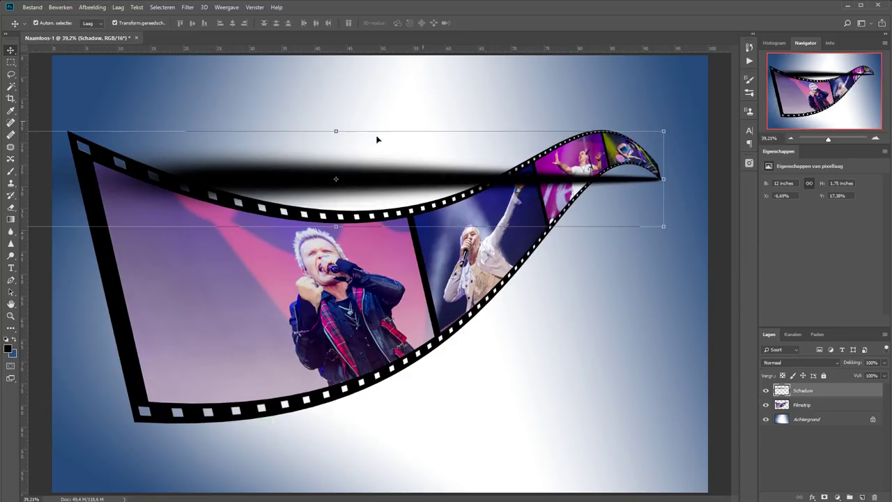
drag(336, 180, 659, 180)
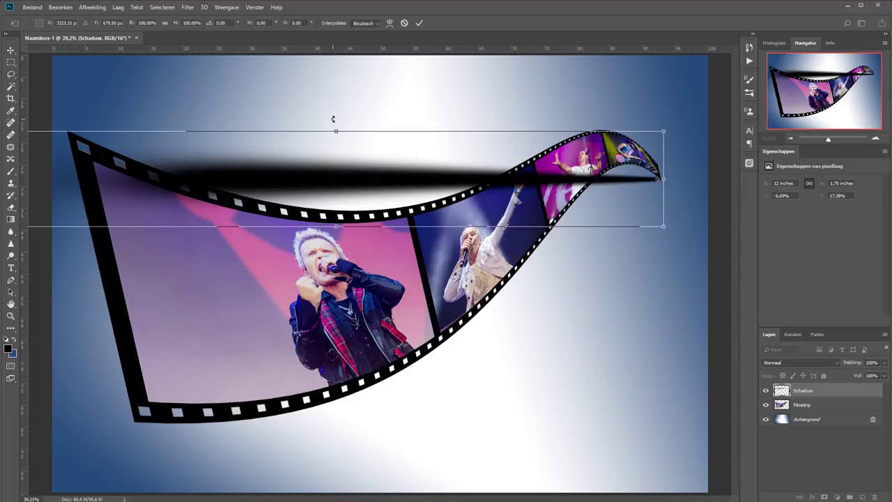
Rotate the shadow about -35° around its right tip and commit the rotation
drag(334, 119, 133, 421)
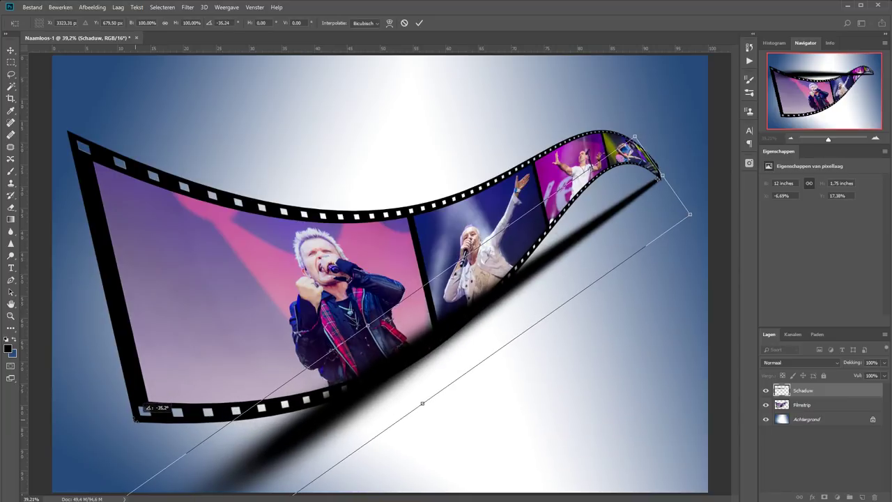
drag(133, 421, 134, 421)
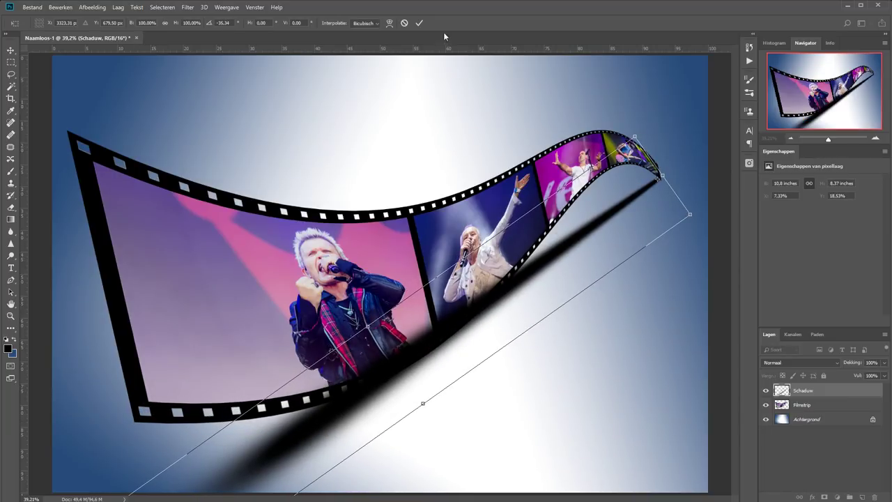
click(418, 26)
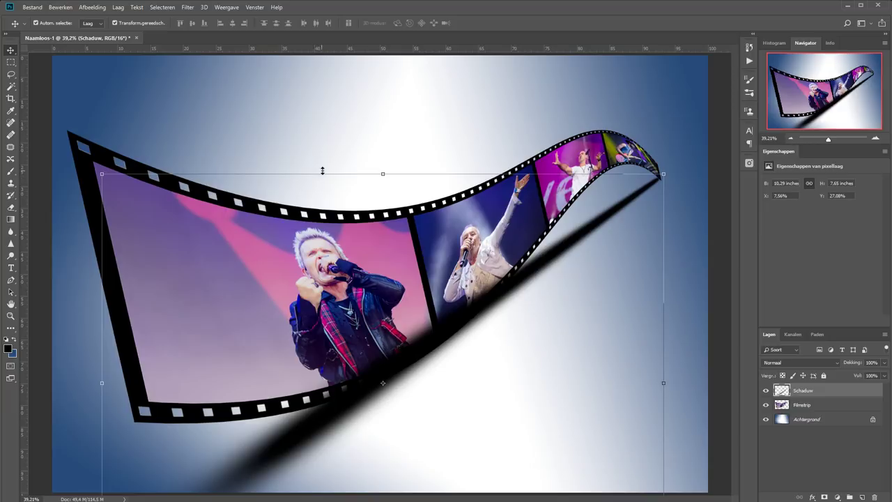
Shrink the shadow and tilt it slightly more around its upper-right tip
key(ctrl+minus)
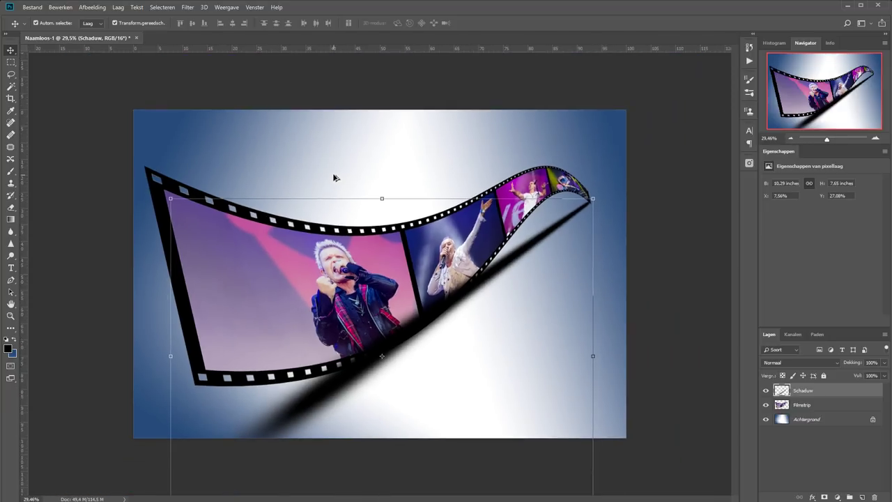
key(ctrl+minus)
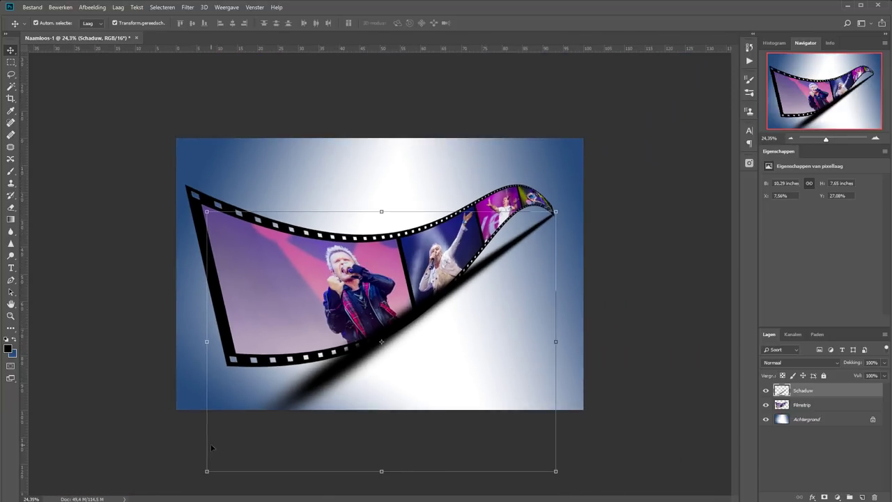
mouse_move(206, 472)
mouse_down()
mouse_move(213, 422)
mouse_move(230, 402)
mouse_up()
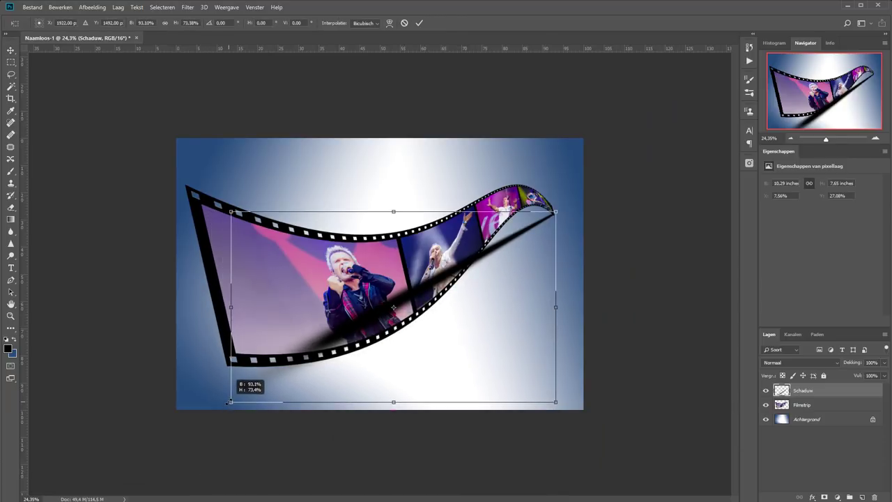
mouse_move(394, 308)
mouse_down()
mouse_move(546, 237)
mouse_move(555, 212)
mouse_up()
drag(226, 205, 170, 244)
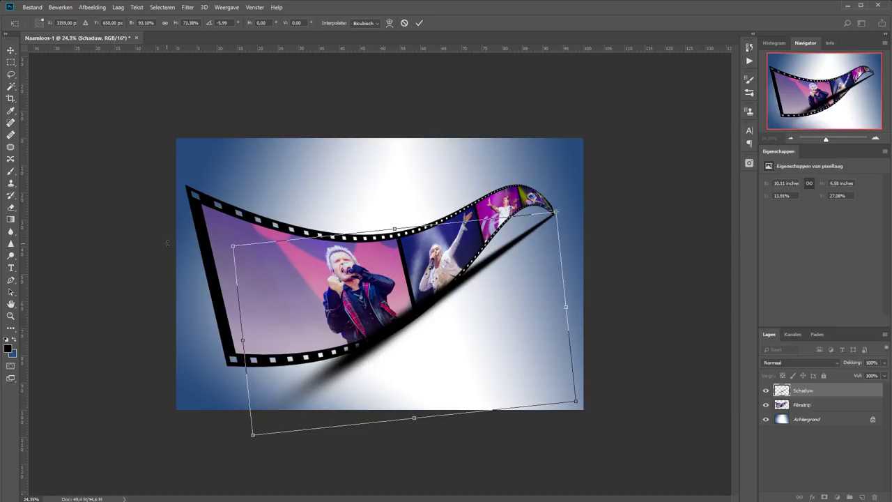
click(419, 23)
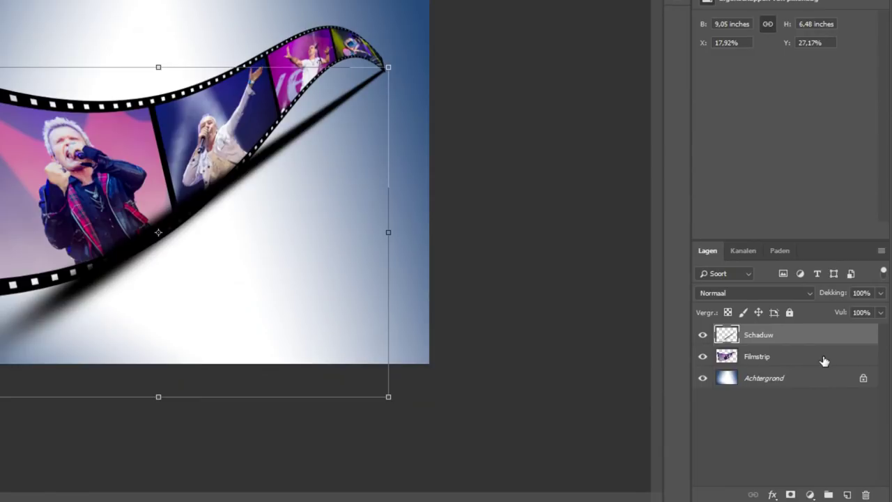
Move the Filmstrip layer above Schaduw and set Schaduw's opacity to 67%
drag(822, 358, 821, 329)
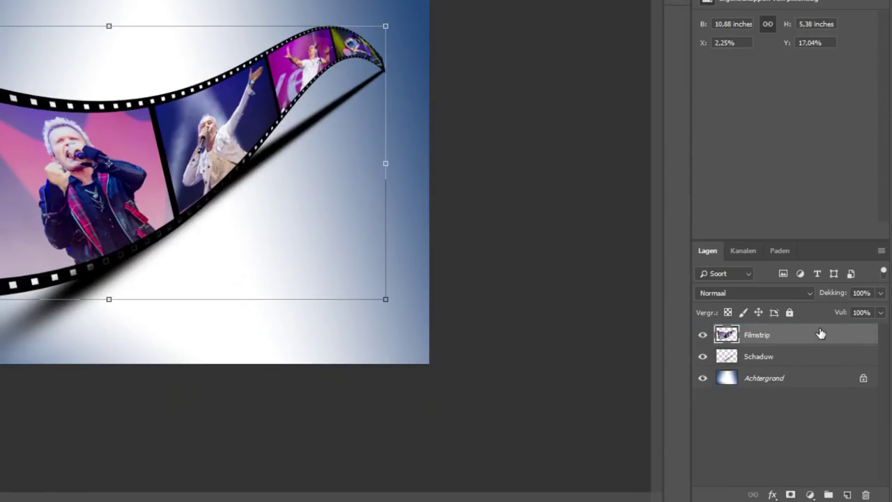
click(813, 359)
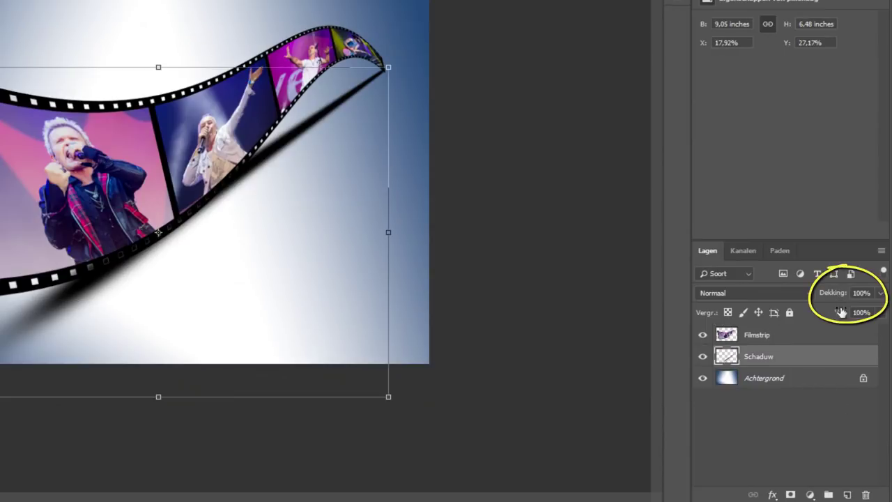
drag(839, 293, 818, 295)
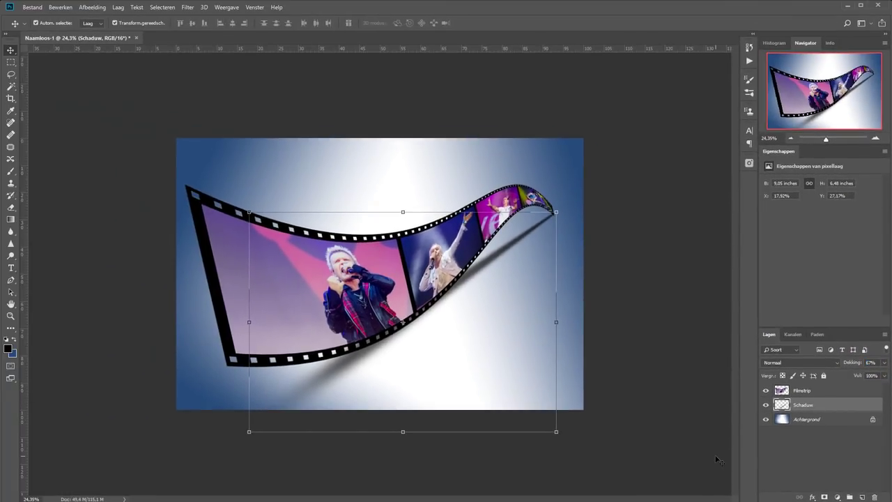